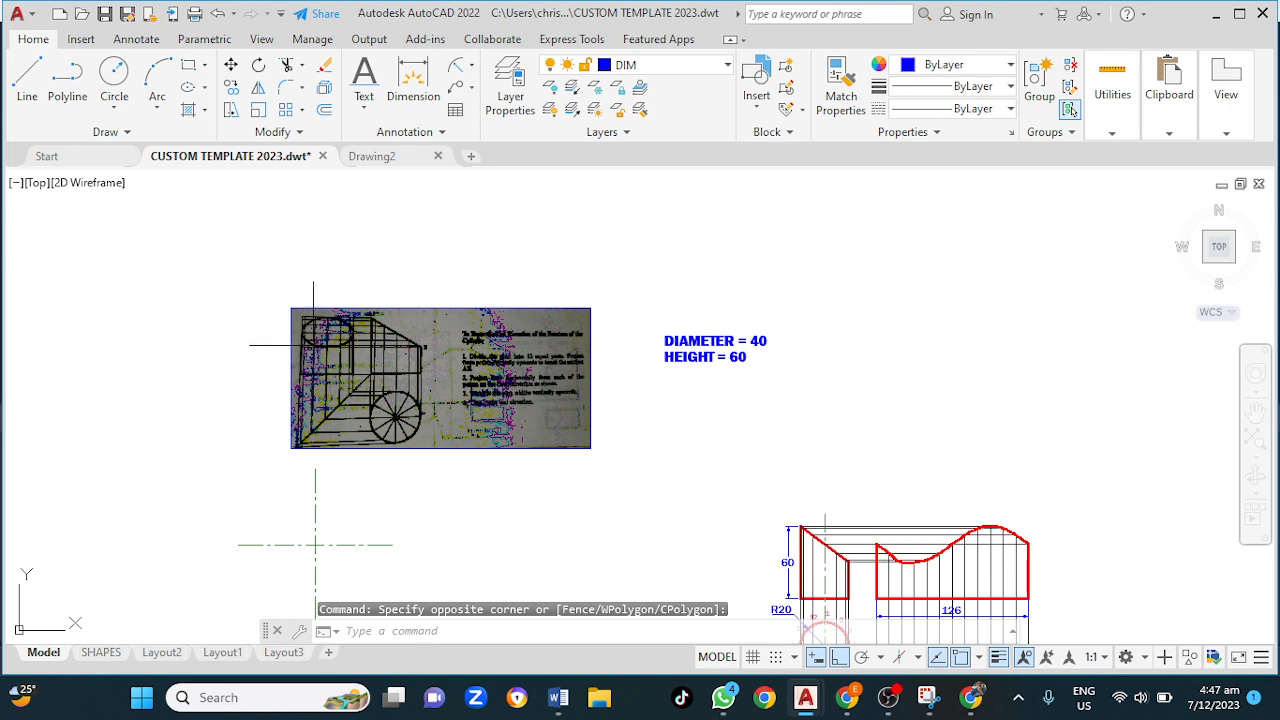
Step: Examine the reference image of the cylinder frustum, then the existing front elevation, plan circle and development
scroll(331, 344, up, 4)
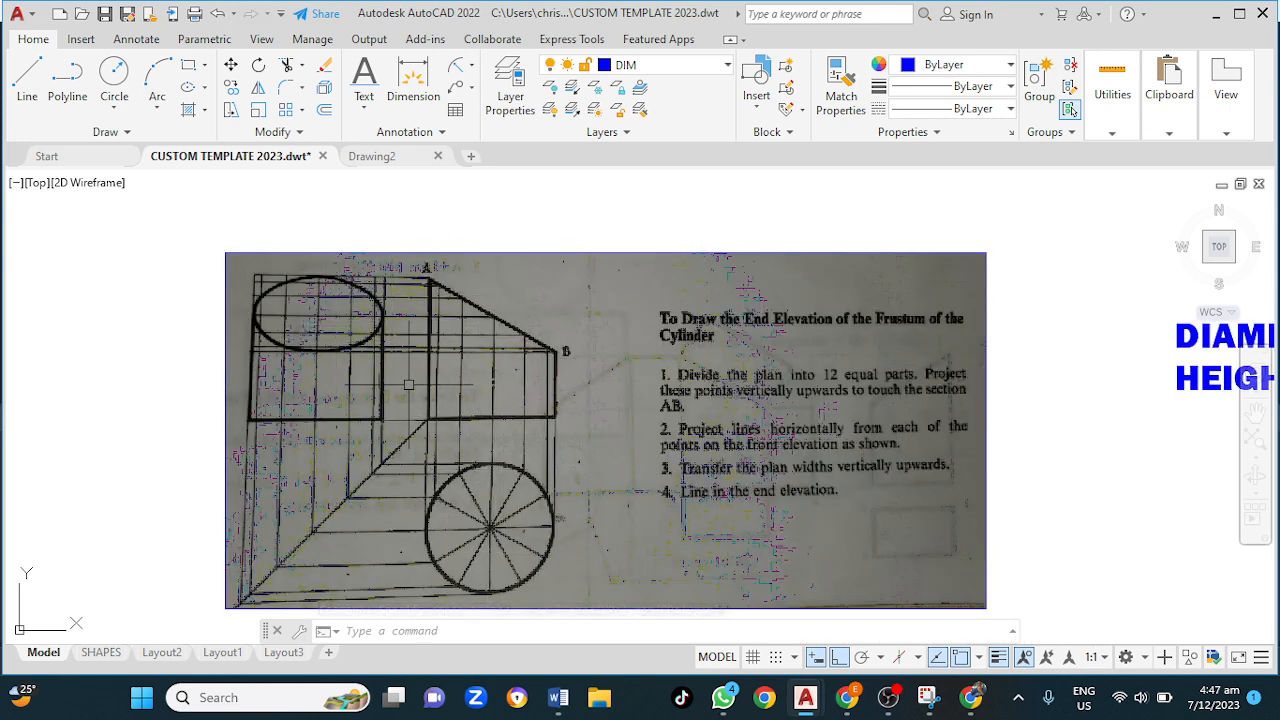
scroll(520, 403, down, 4)
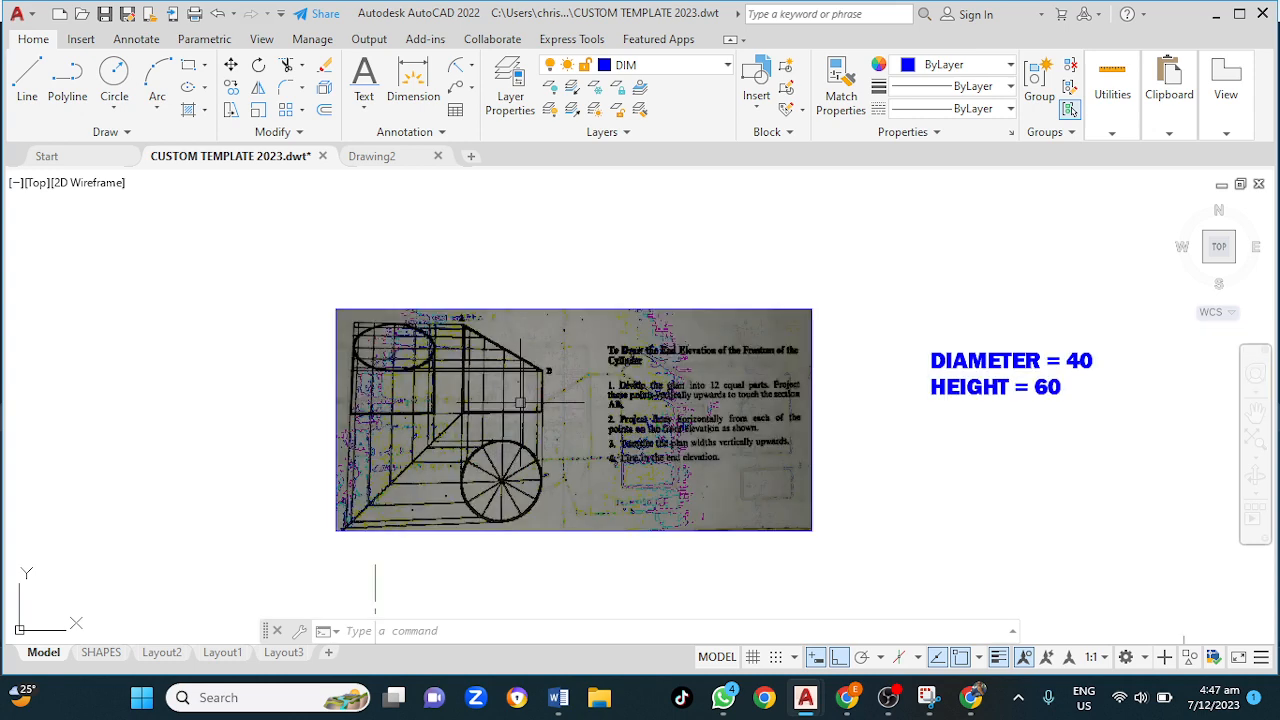
middle_drag(806, 490, 583, 331)
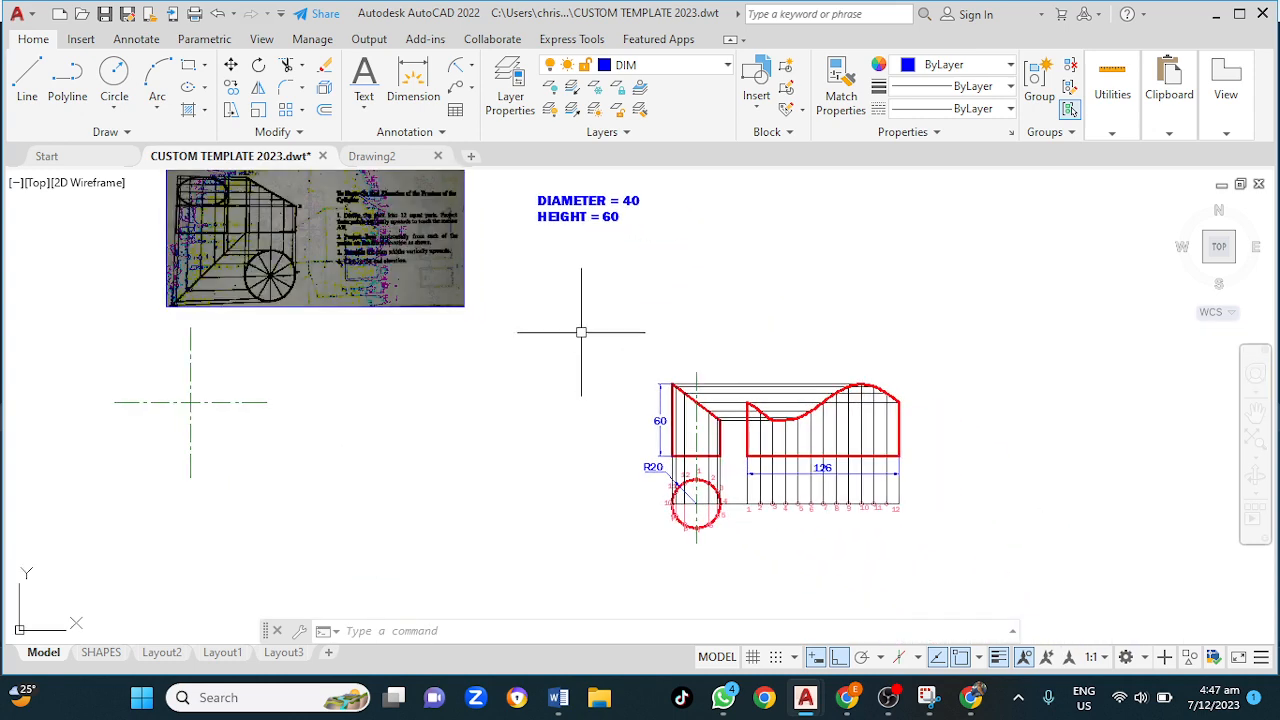
scroll(692, 410, up, 3)
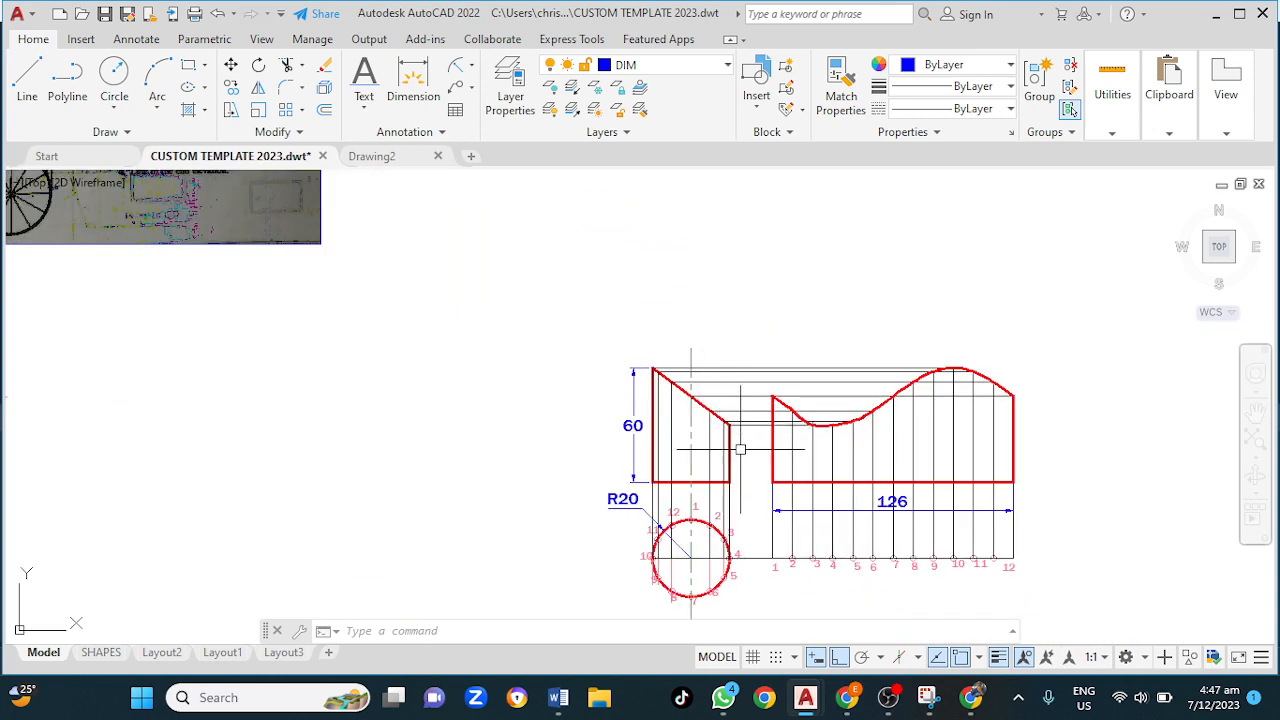
middle_drag(742, 451, 738, 336)
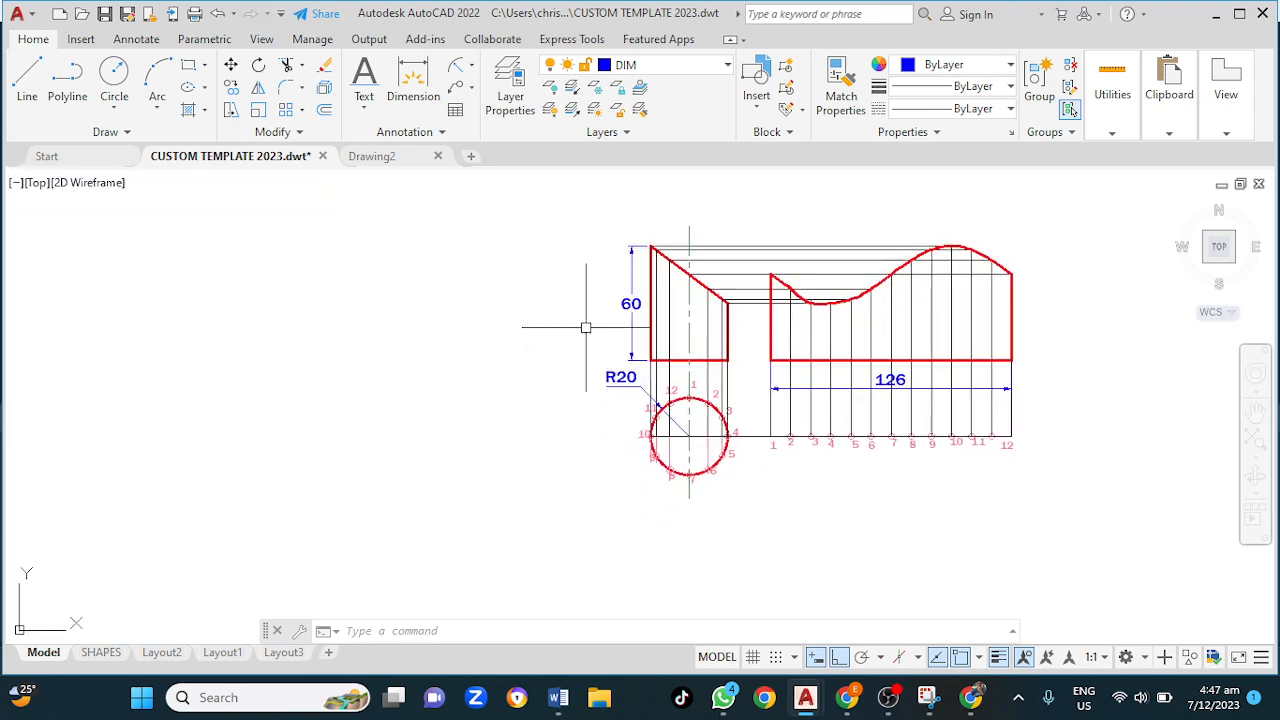
scroll(598, 259, up, 2)
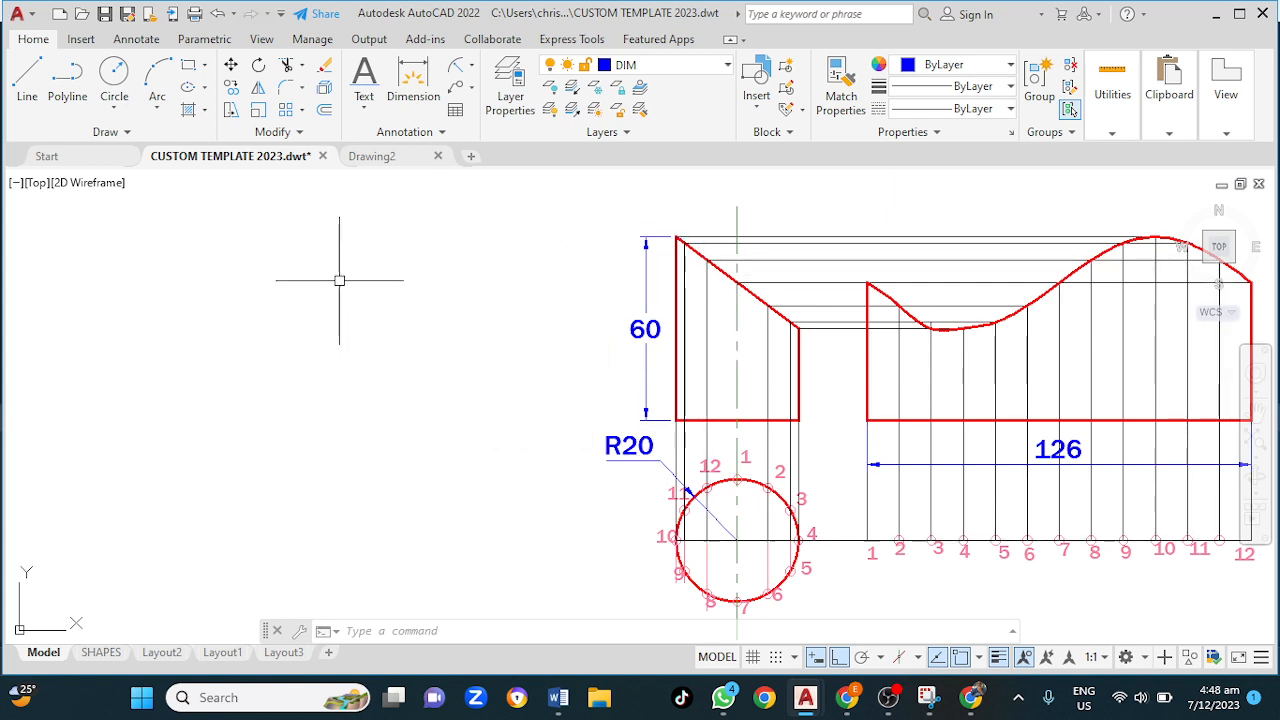
Step: On the CONST 2 layer, draw a 45° line about 92 units long from the front elevation's lower-left corner
click(687, 66)
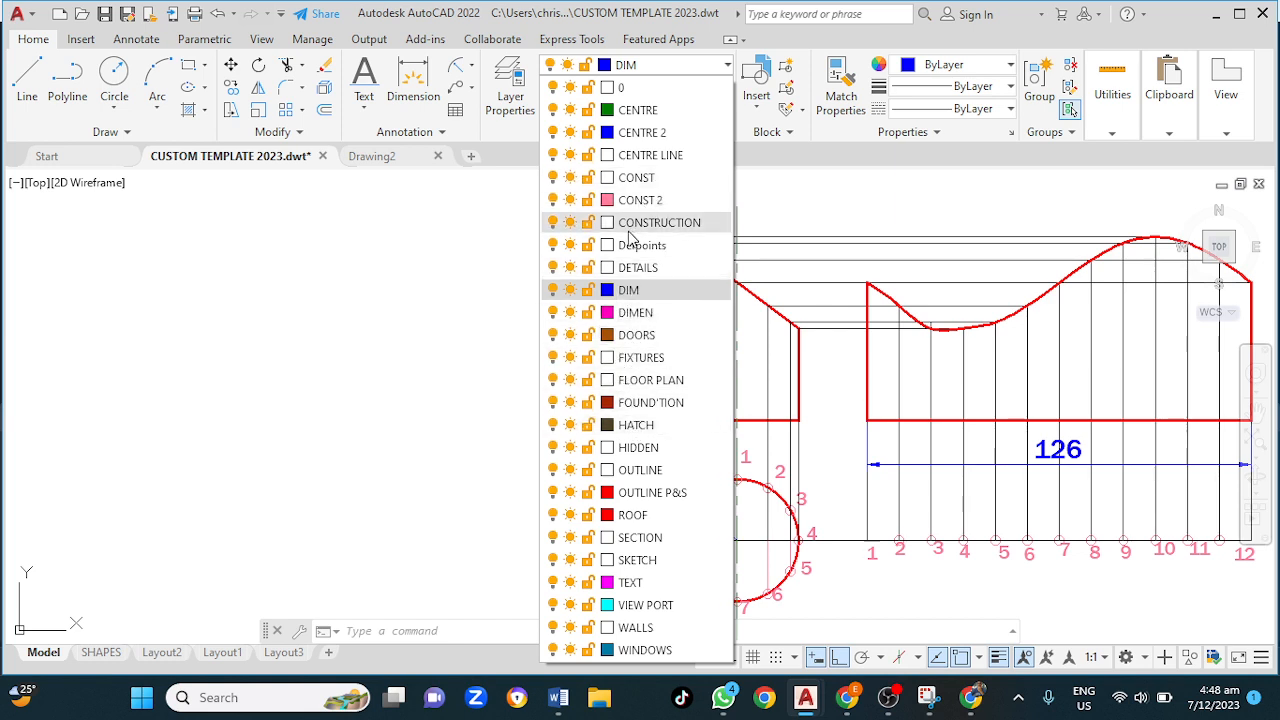
click(655, 200)
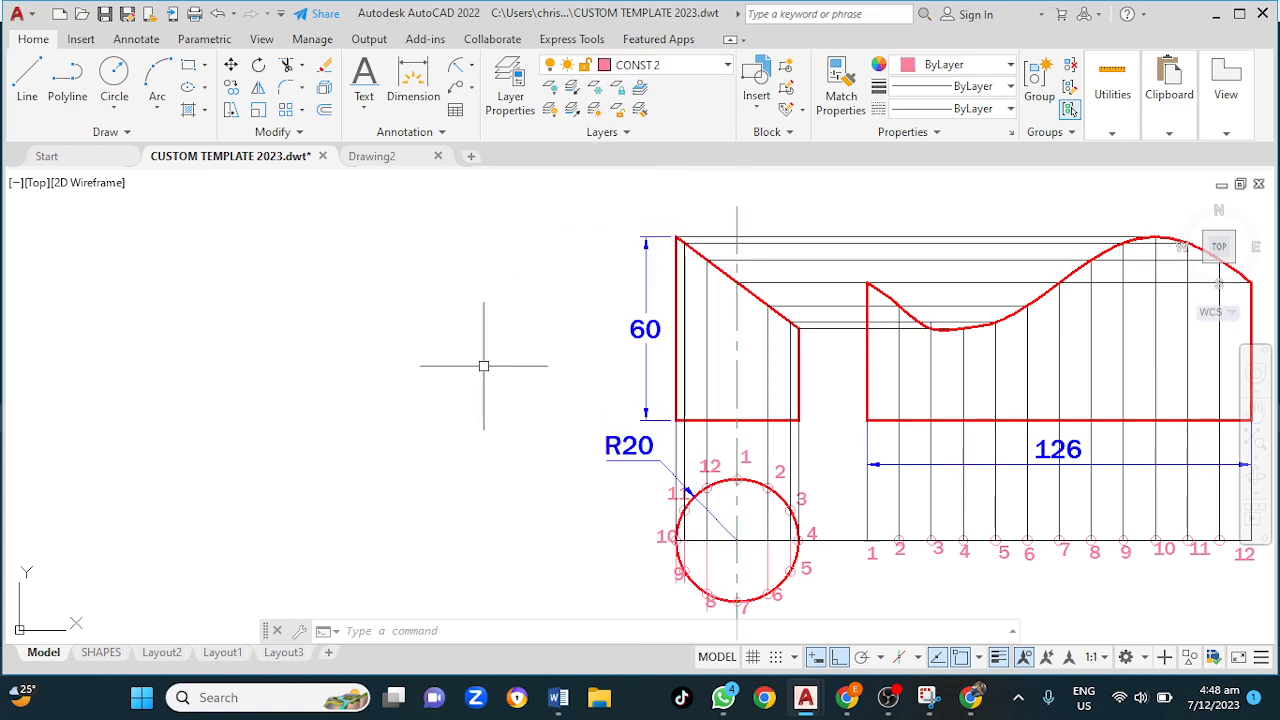
click(26, 80)
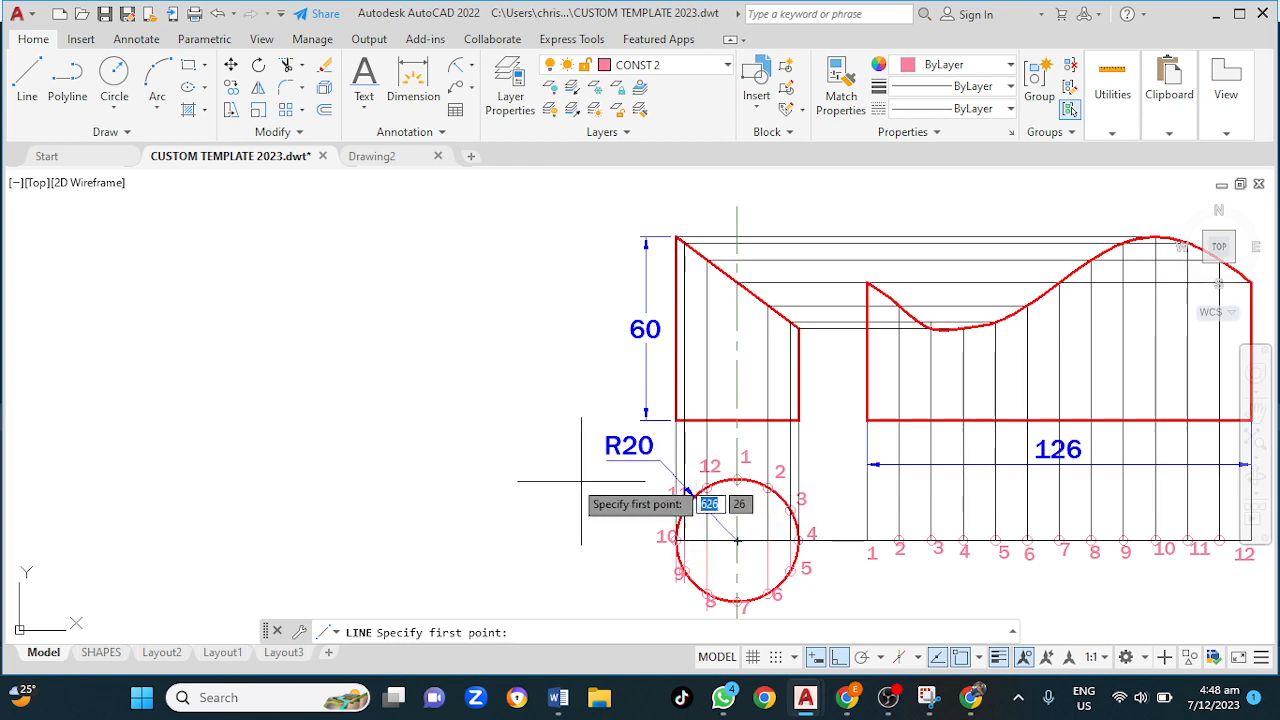
scroll(577, 480, up, 2)
middle_drag(572, 471, 513, 283)
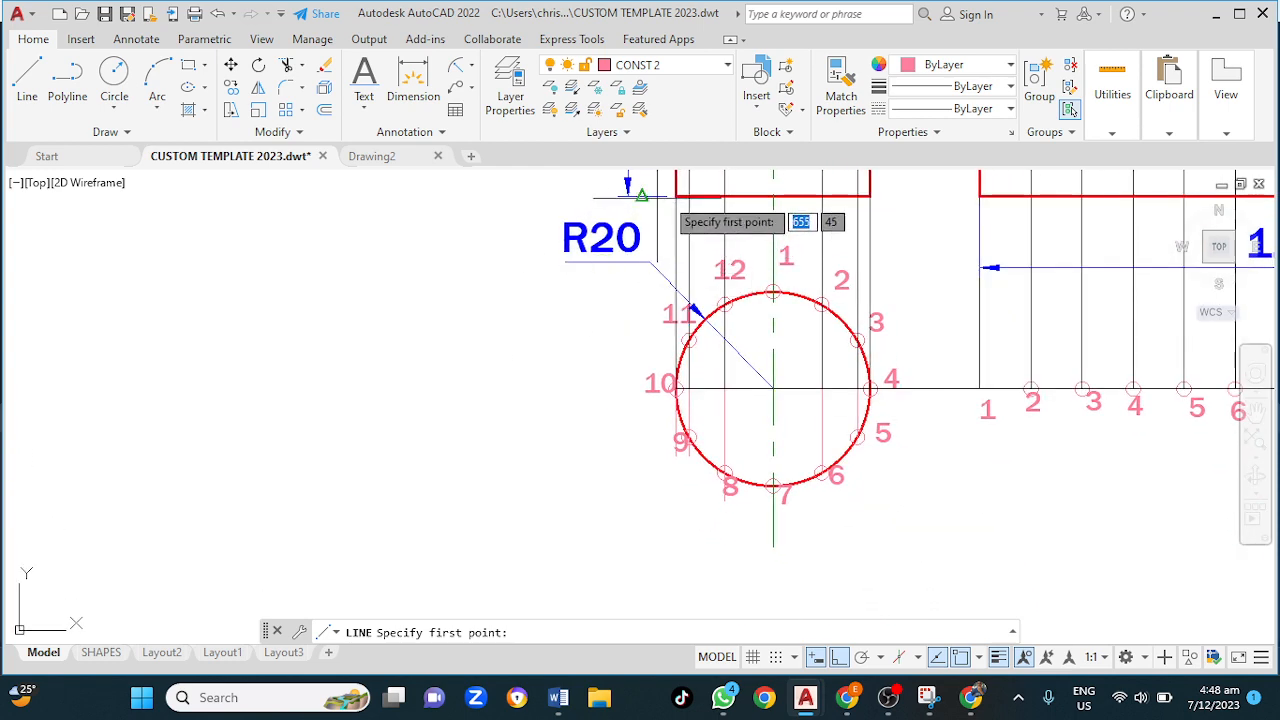
click(676, 196)
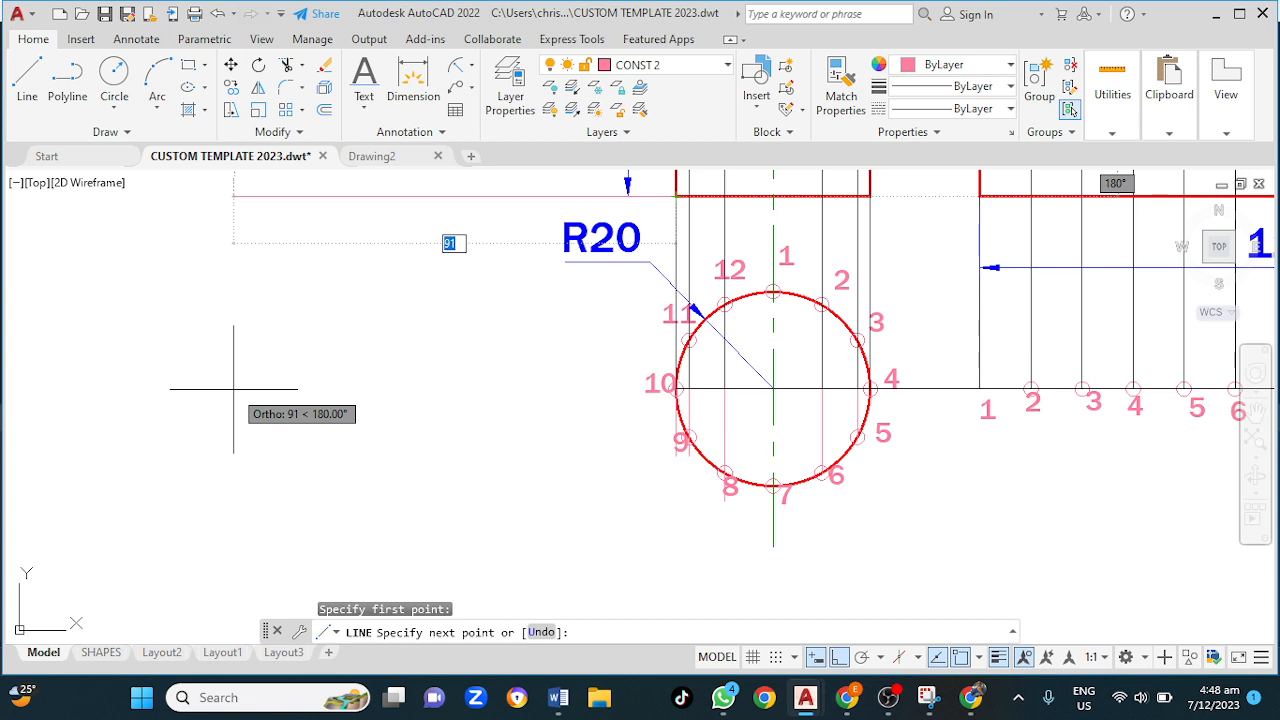
key(Tab)
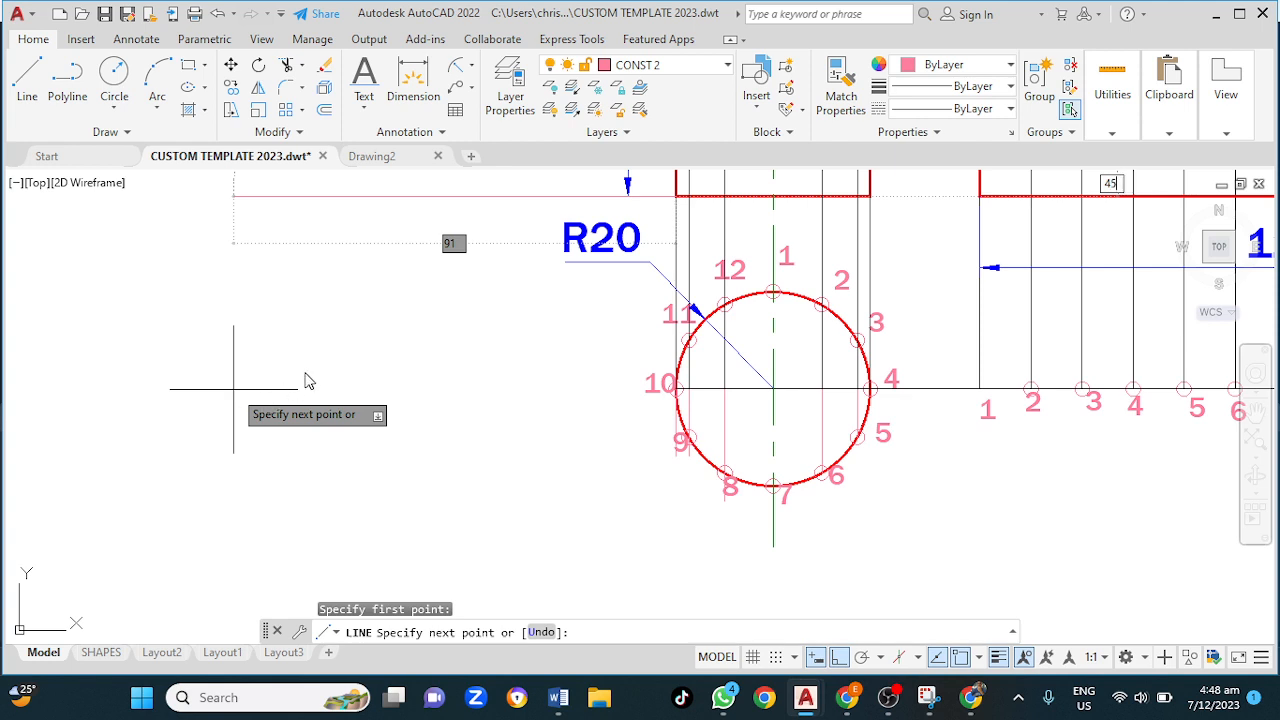
scroll(335, 368, up, 2)
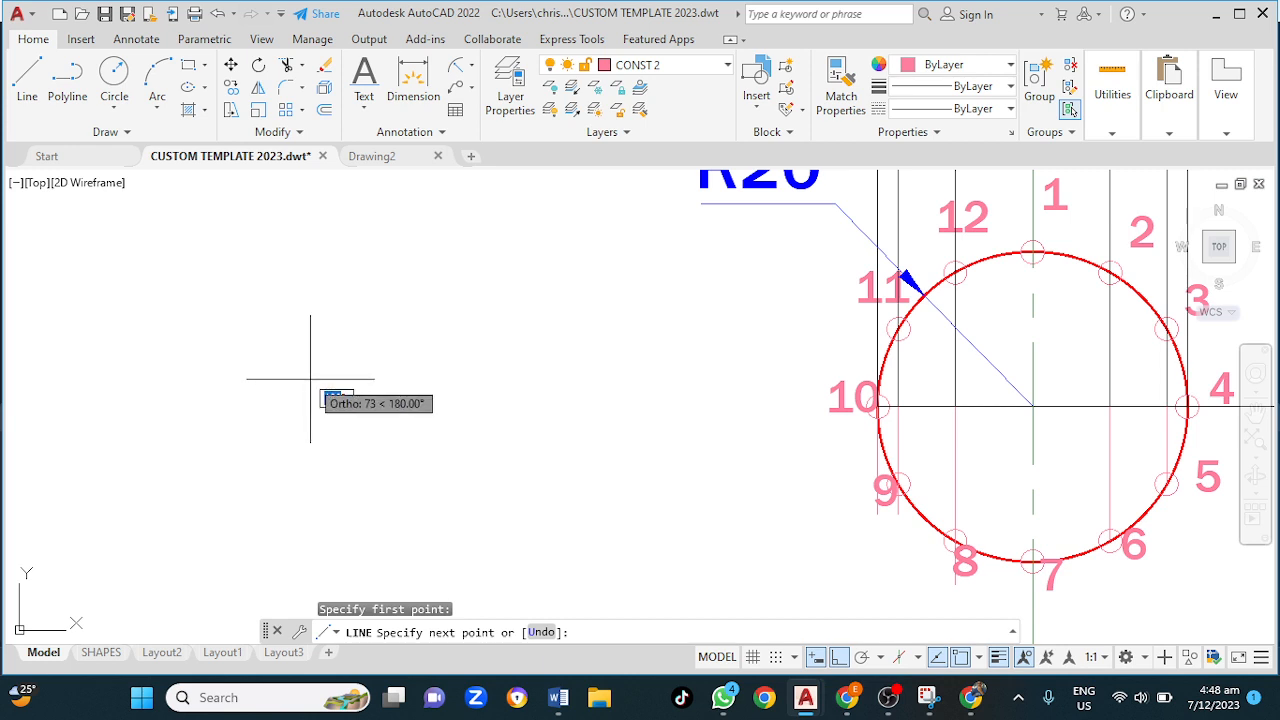
scroll(282, 399, down, 2)
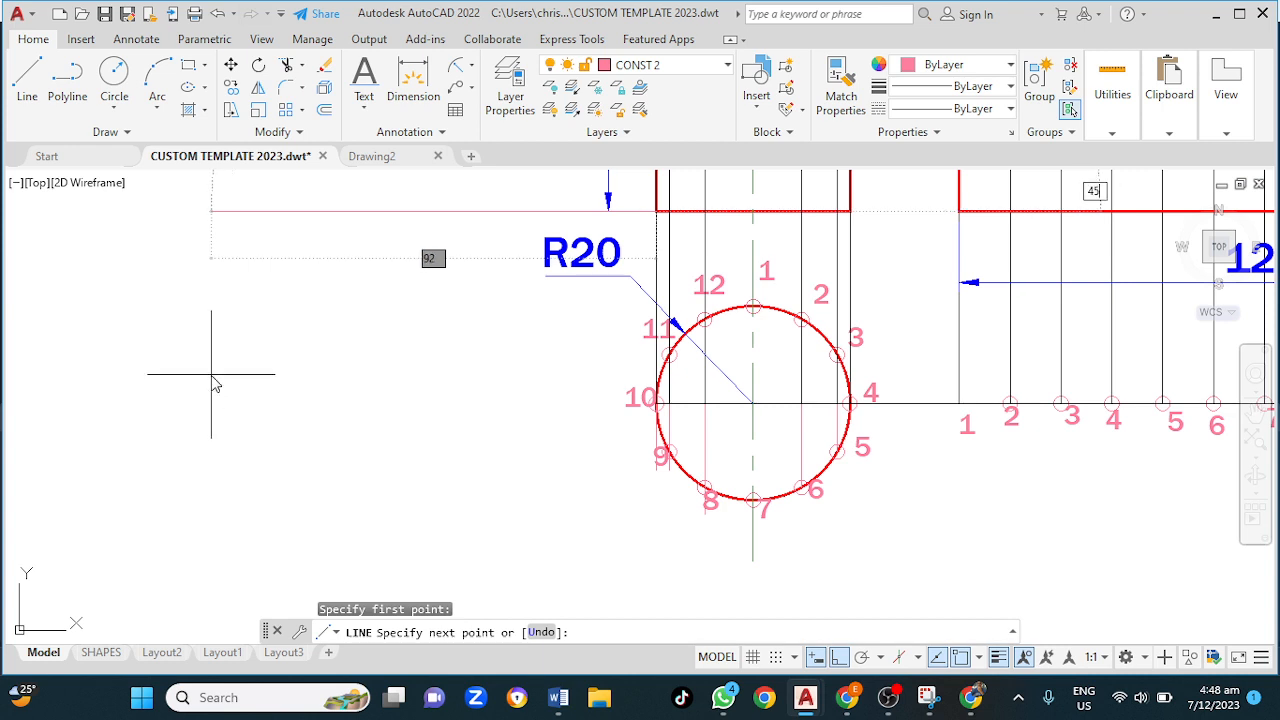
key(Return)
key(Escape)
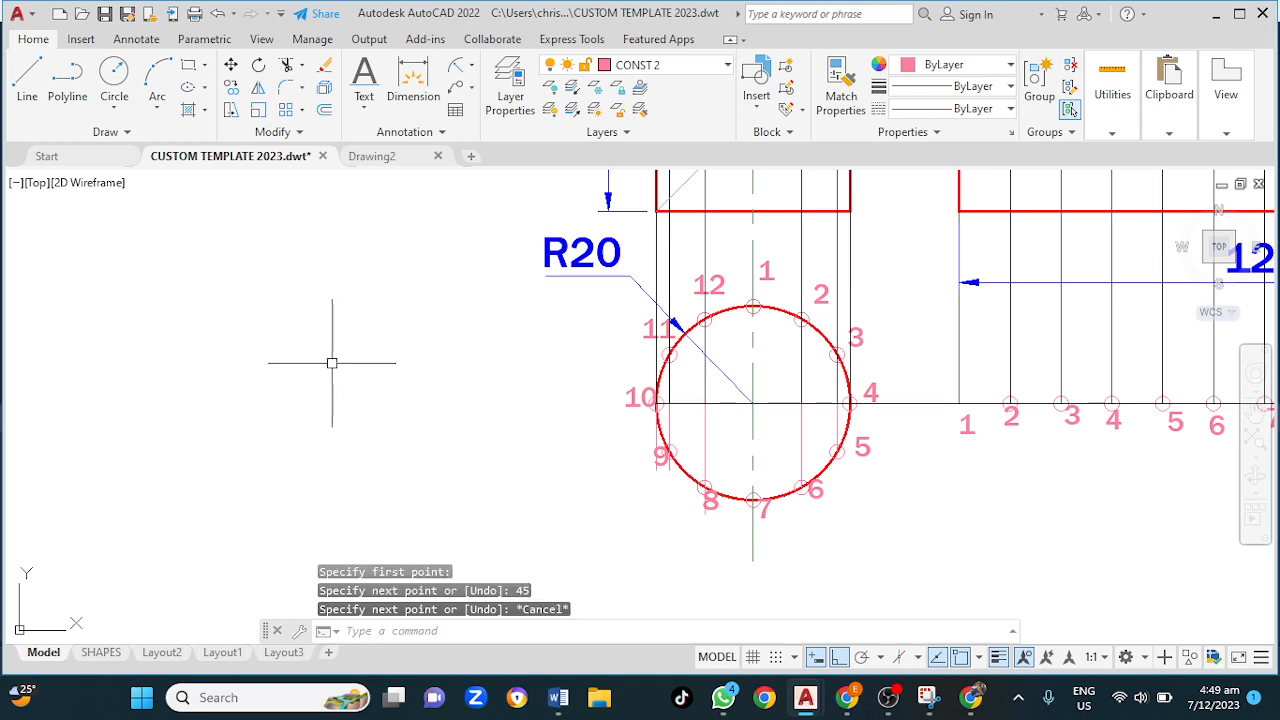
Step: Move the 45° line by its upper end onto the front elevation's lower-left corner so it slopes down beside the plan
middle_drag(449, 349, 420, 434)
scroll(430, 420, down, 4)
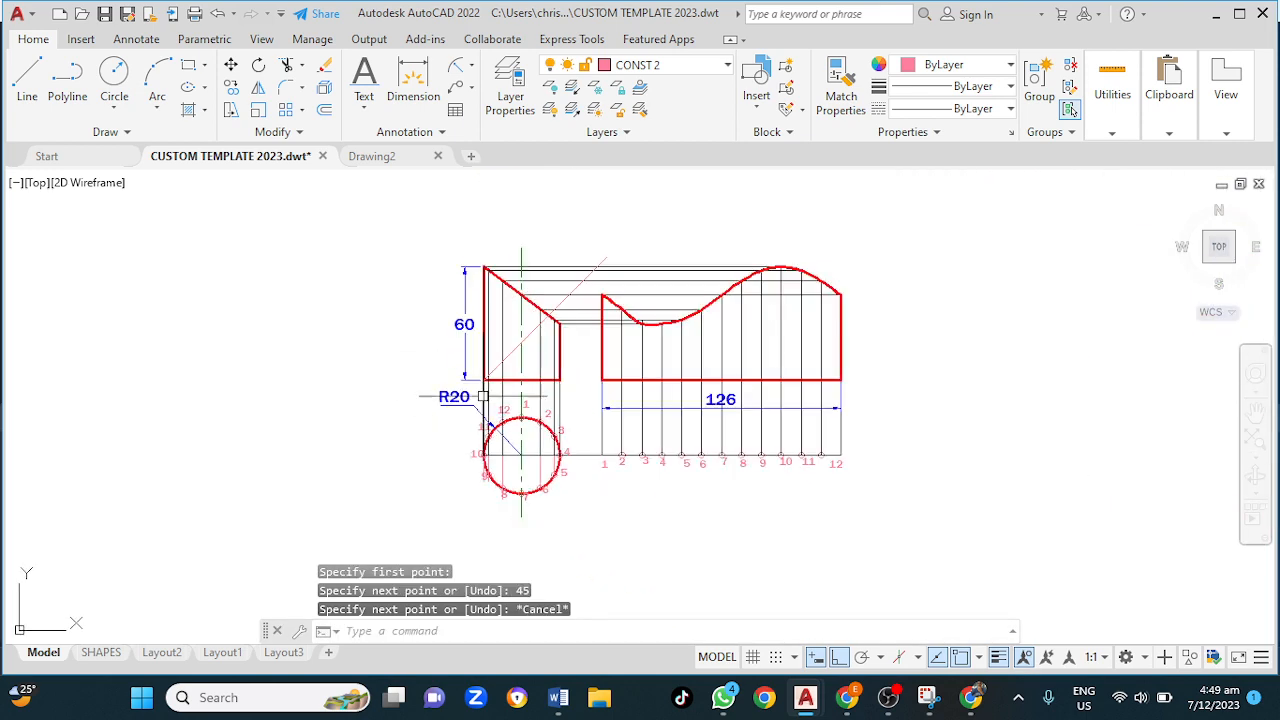
scroll(559, 322, up, 2)
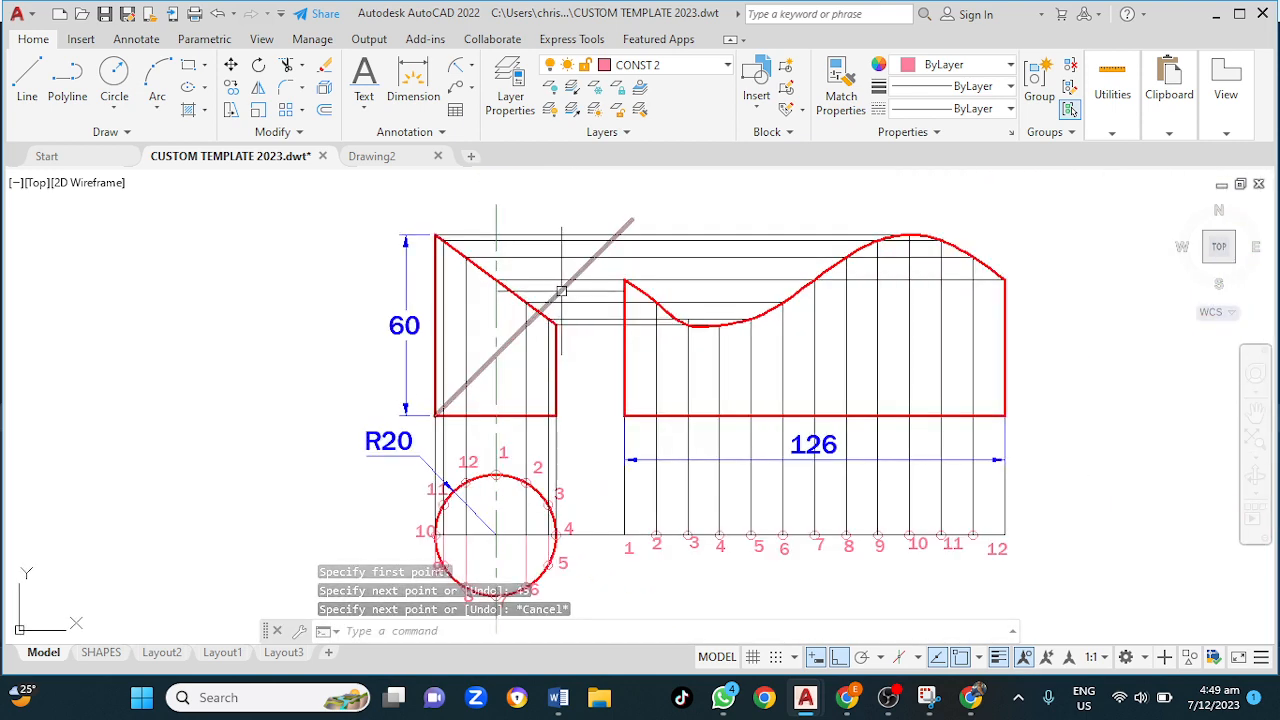
click(561, 291)
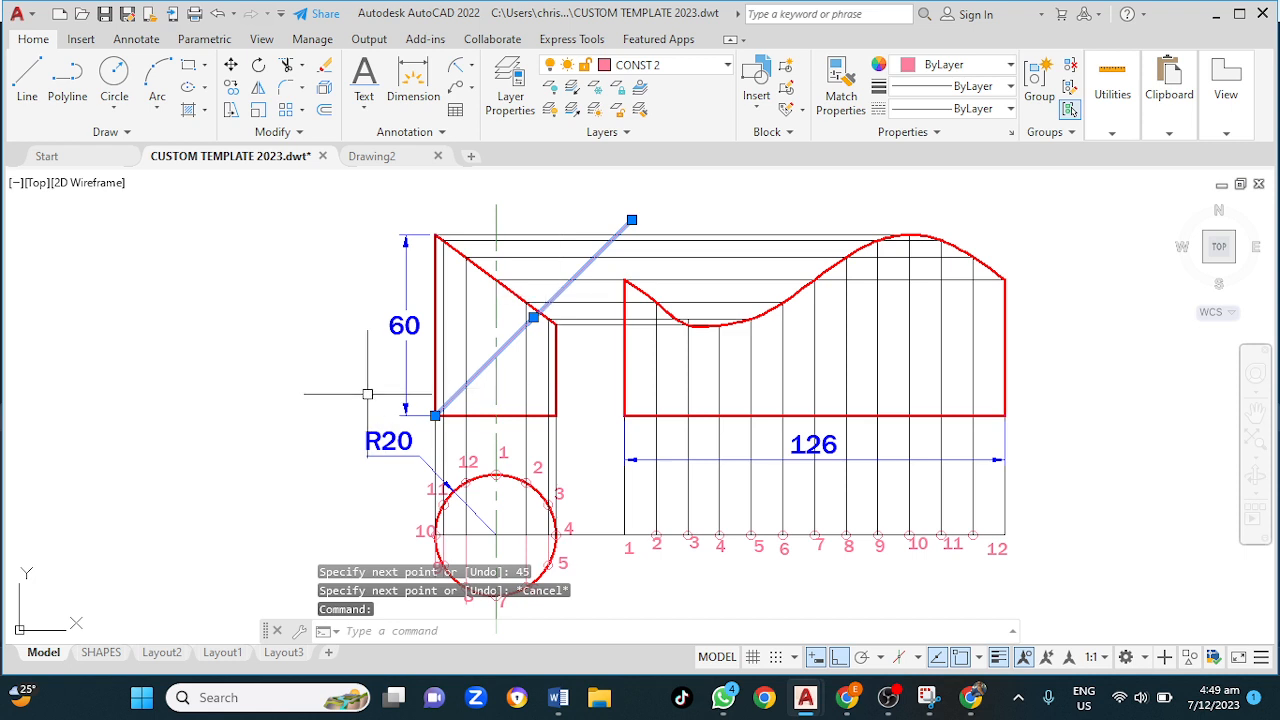
text(m)
key(Return)
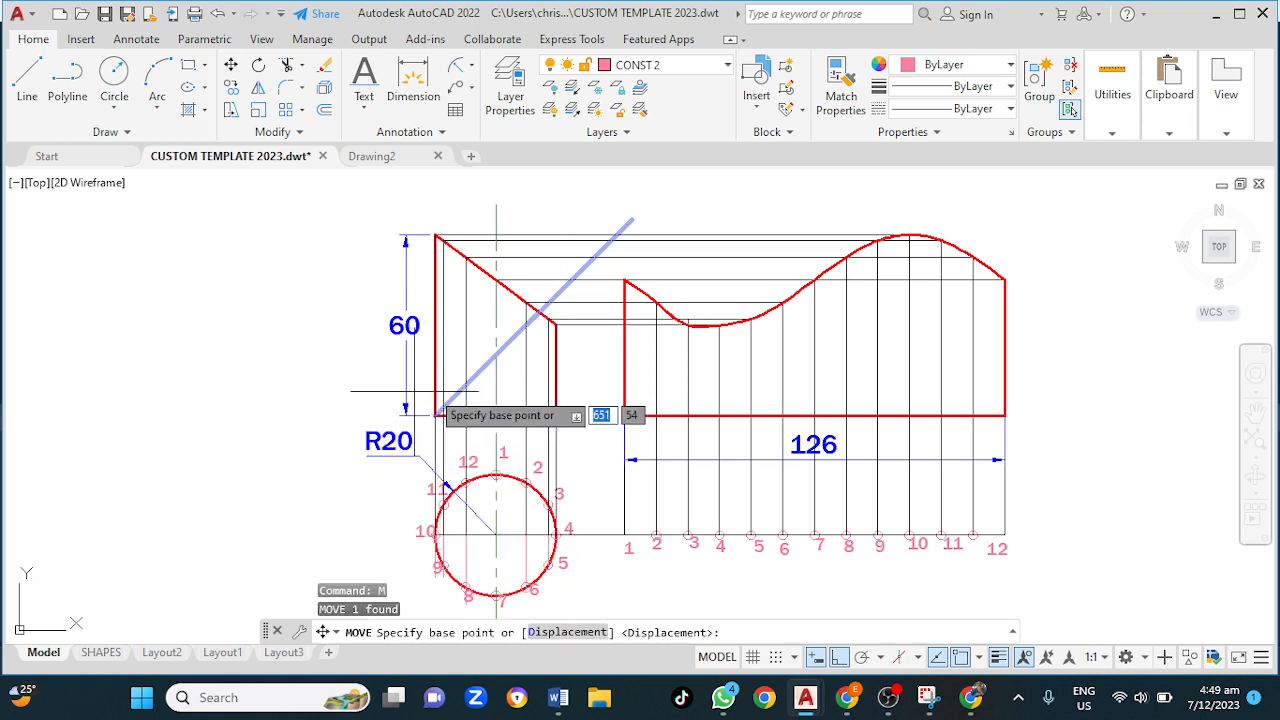
click(631, 218)
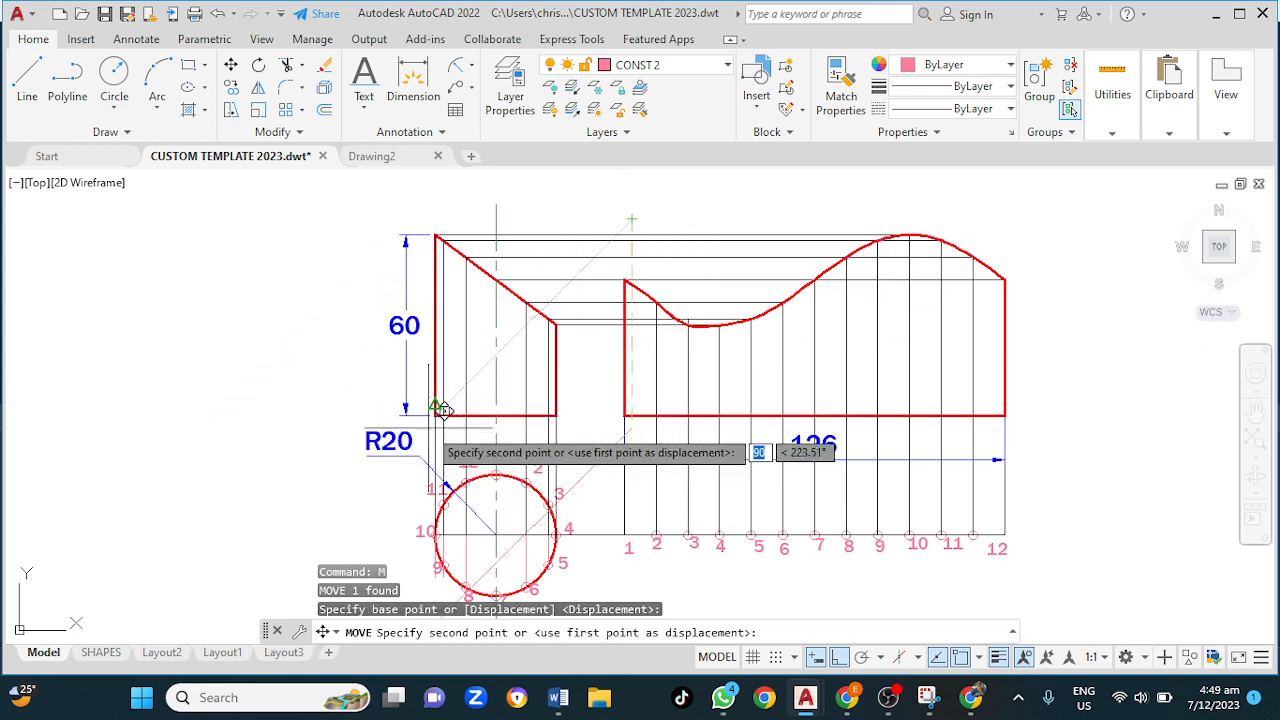
click(436, 414)
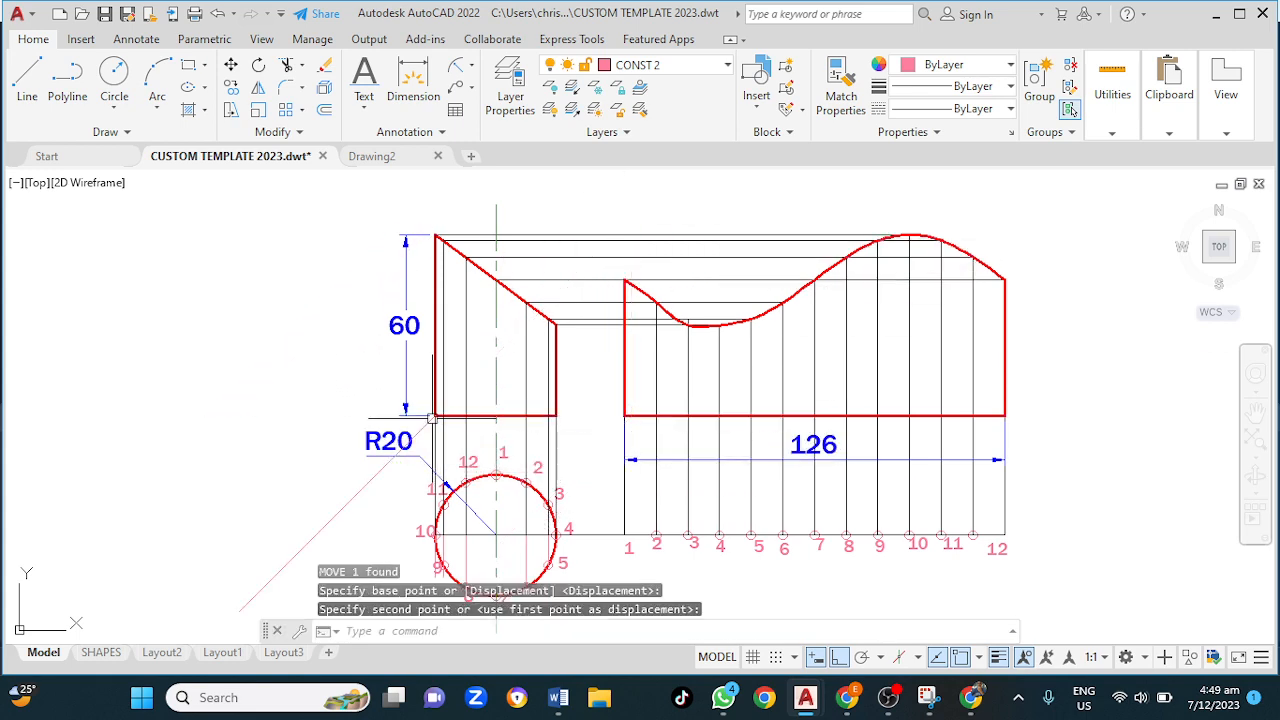
Step: Delete the R20 radius dimension from the plan circle
scroll(409, 514, up, 2)
middle_drag(409, 514, 398, 333)
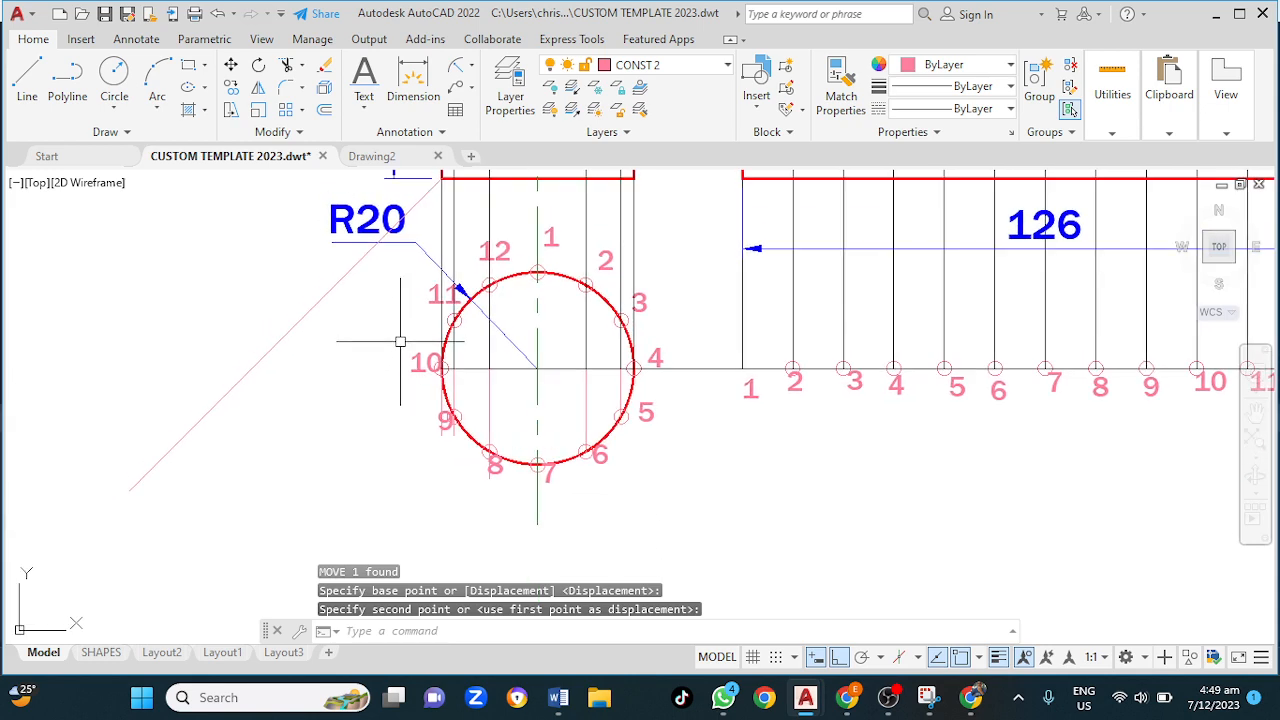
click(417, 248)
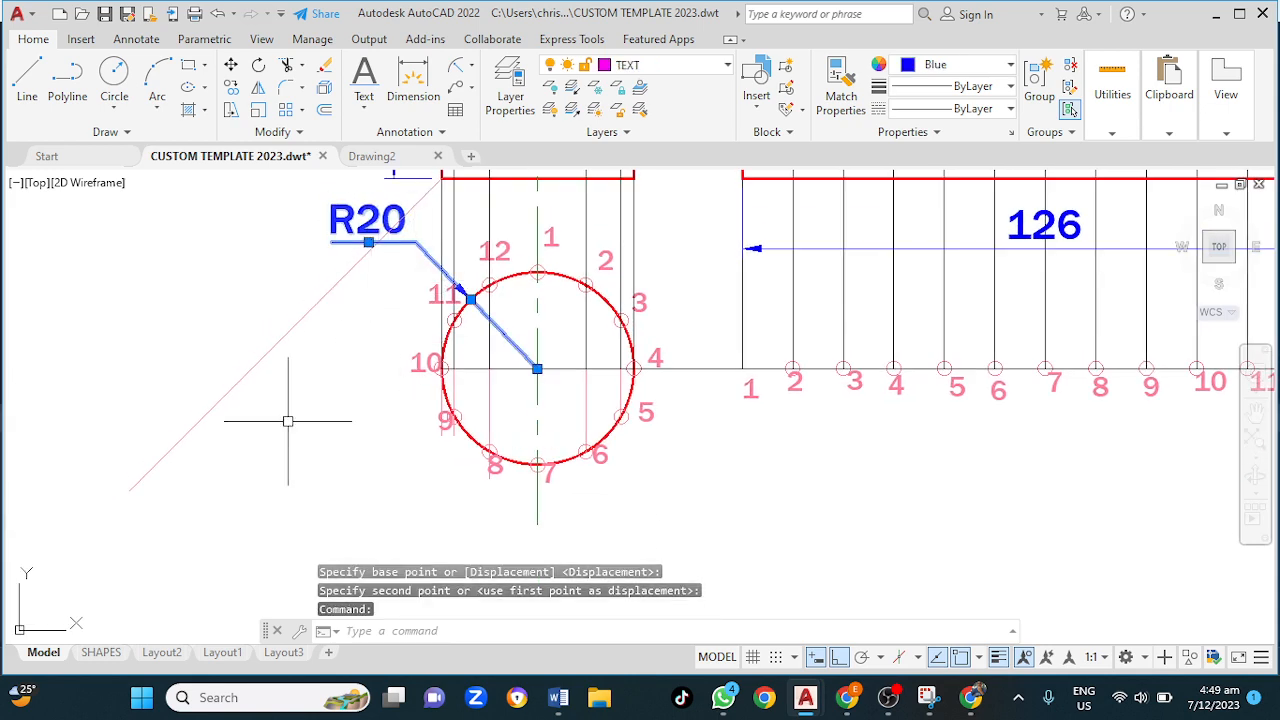
key(Delete)
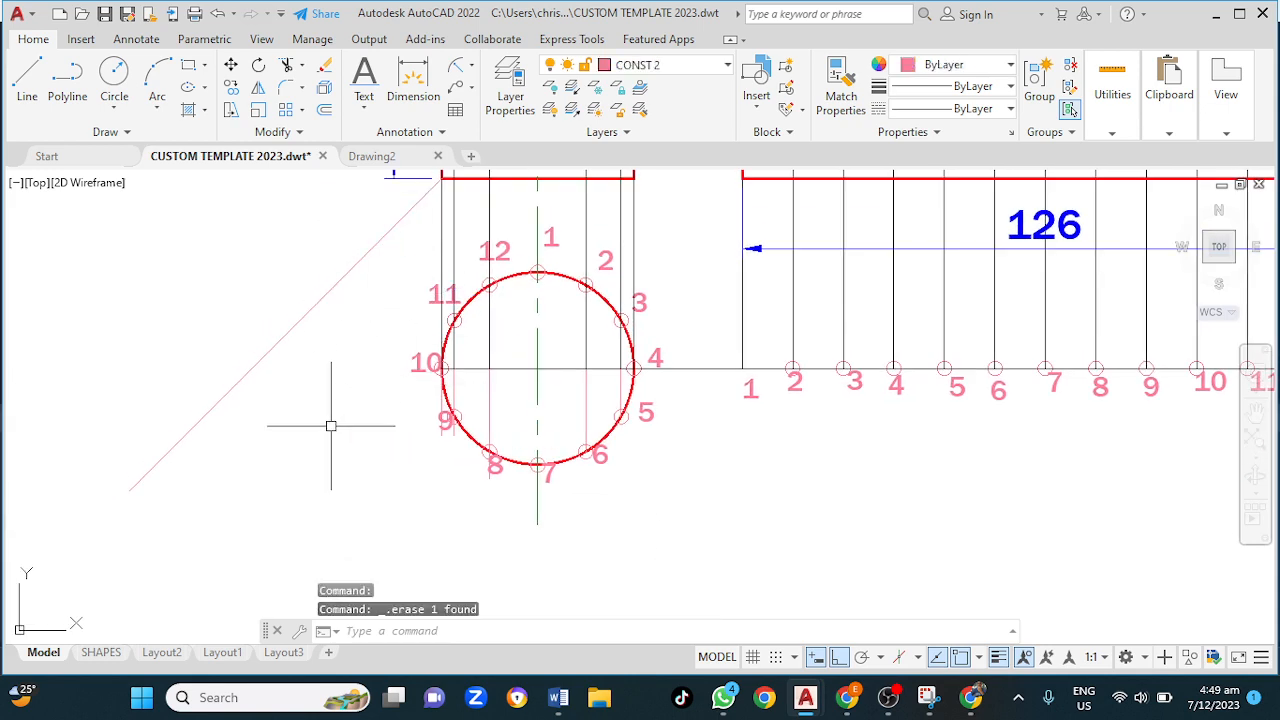
Step: Draw a horizontal construction line leftward in line with the front elevation's base, starting 20 units from its lower-left corner
scroll(342, 386, down, 2)
middle_drag(342, 386, 355, 478)
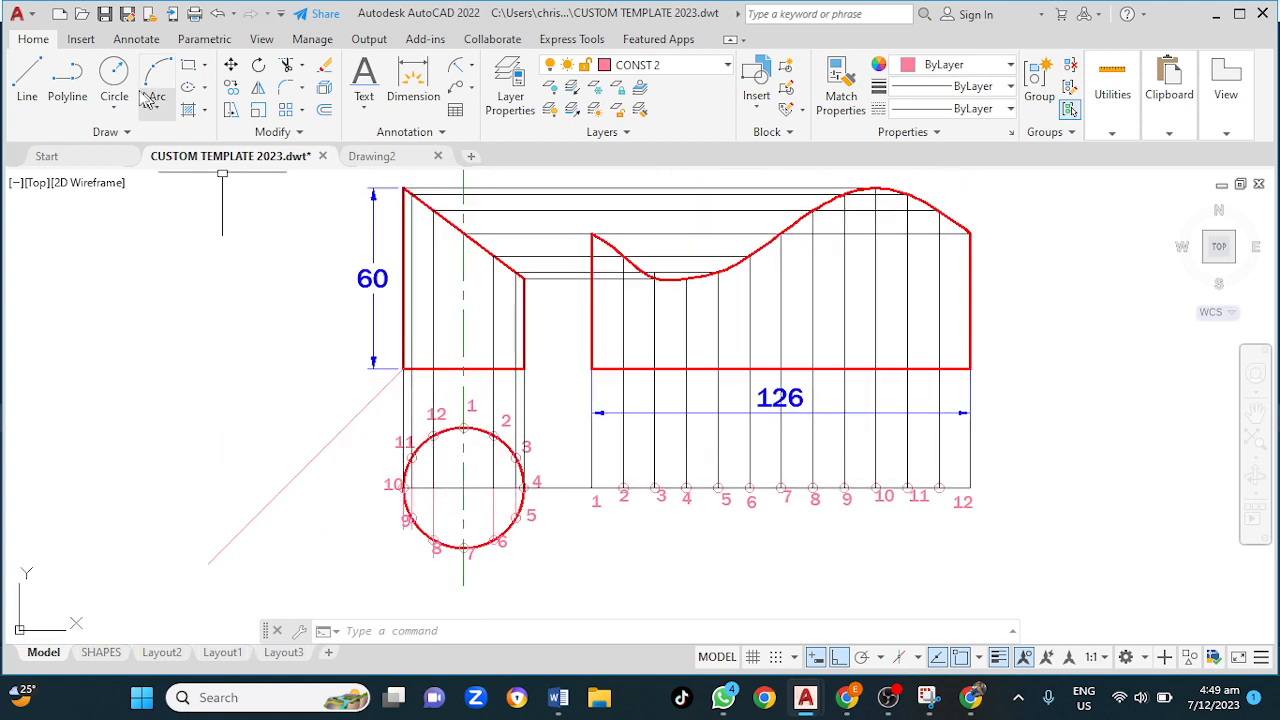
click(28, 80)
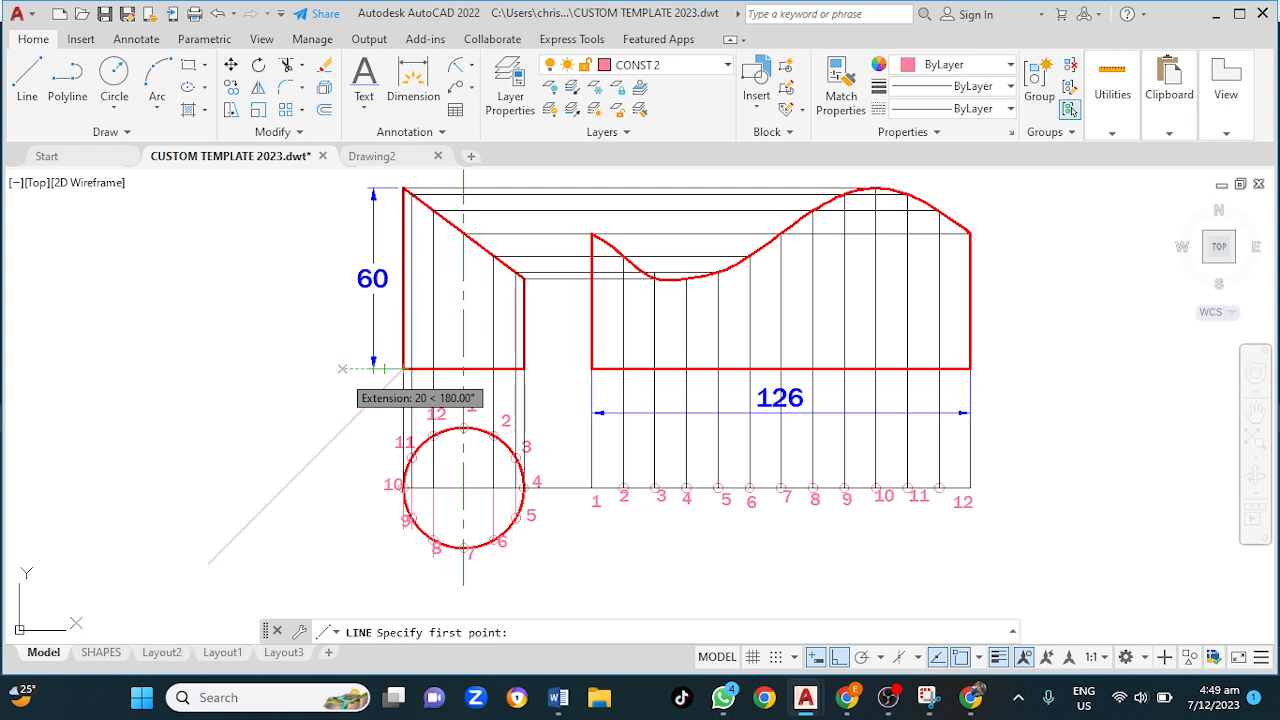
click(342, 369)
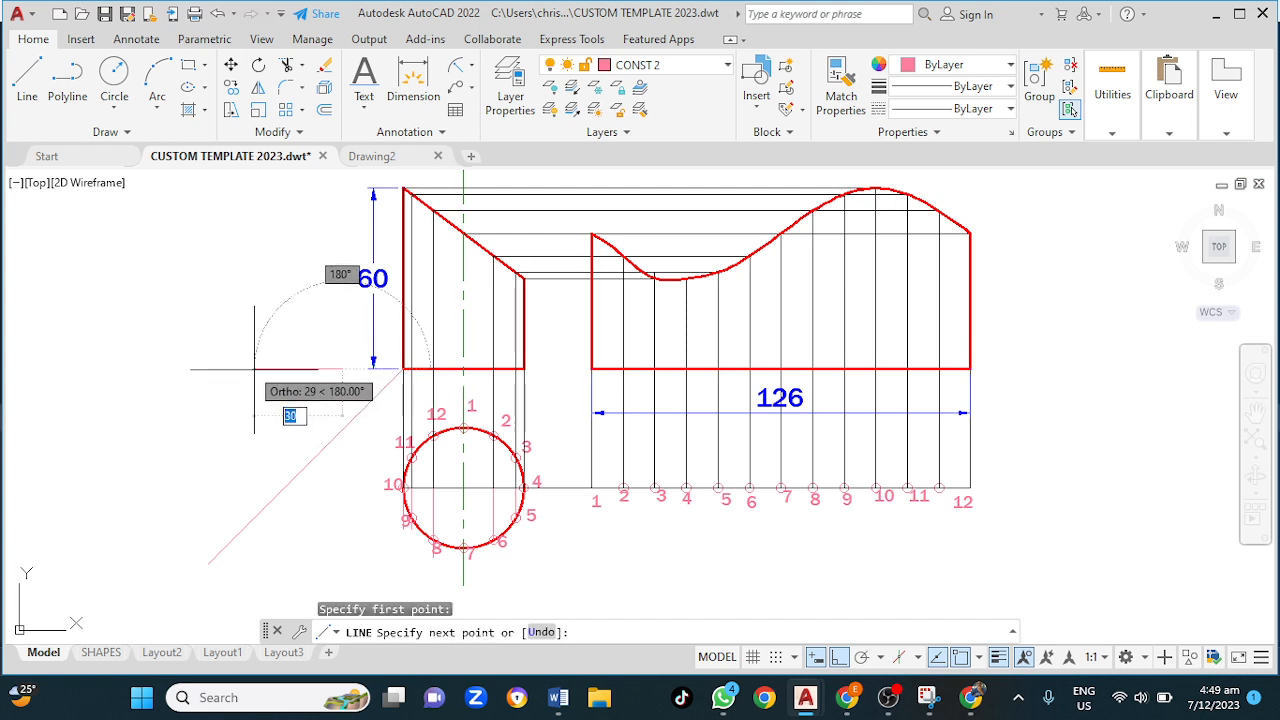
click(64, 372)
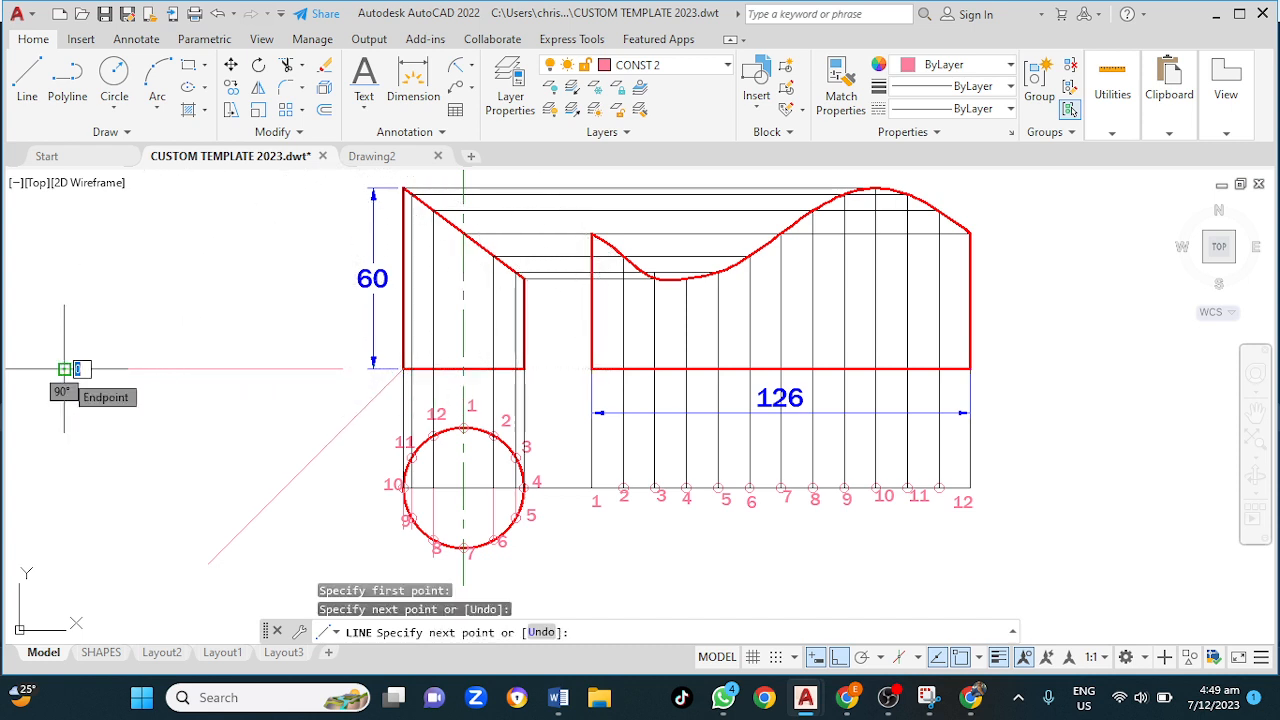
key(Escape)
mouse_move(258, 263)
middle_down()
mouse_move(314, 263)
mouse_move(366, 240)
mouse_move(363, 263)
middle_up()
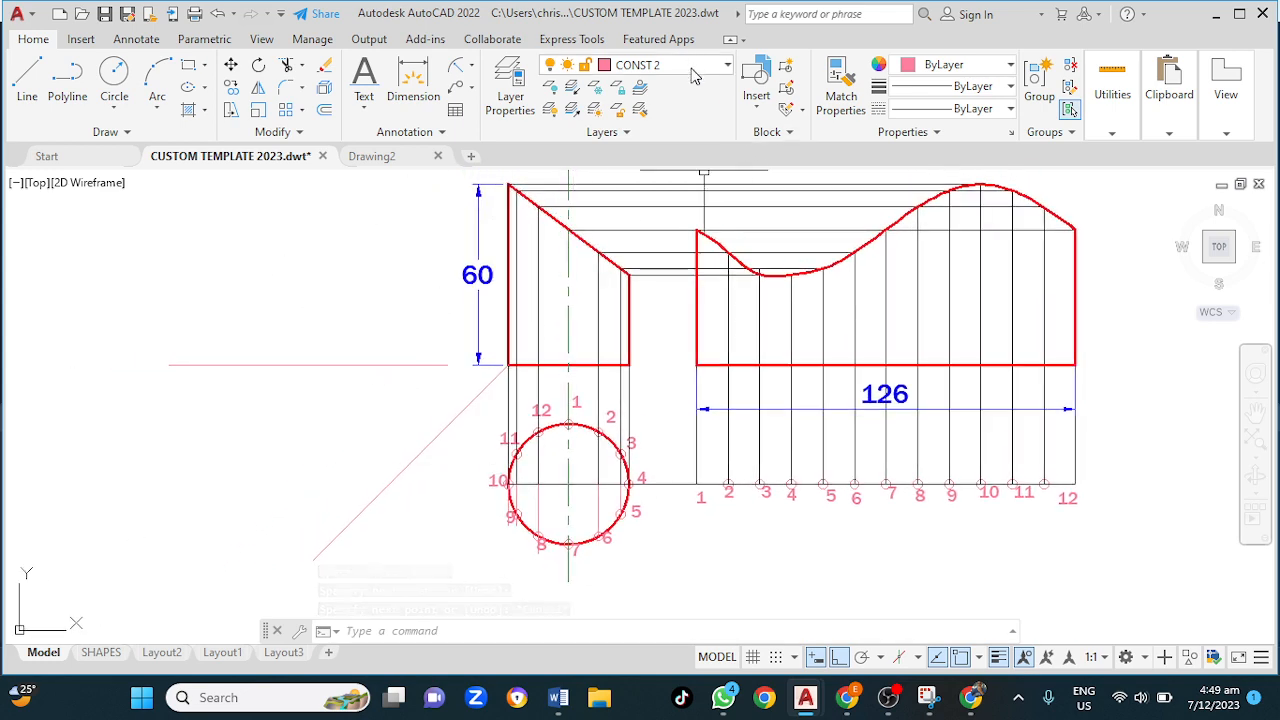
Step: Draw a projection rectangle from the centreline's intersection with the slanted edge to the 45° line, level with plan point 1
click(200, 72)
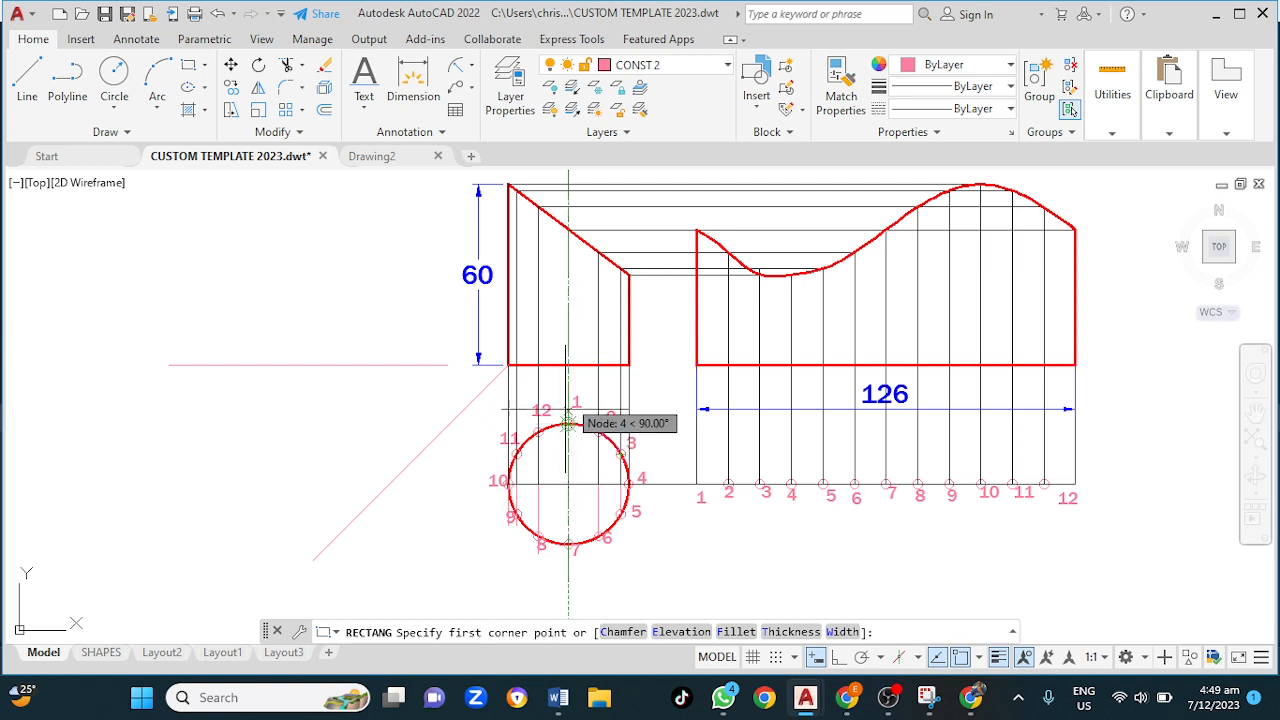
click(568, 229)
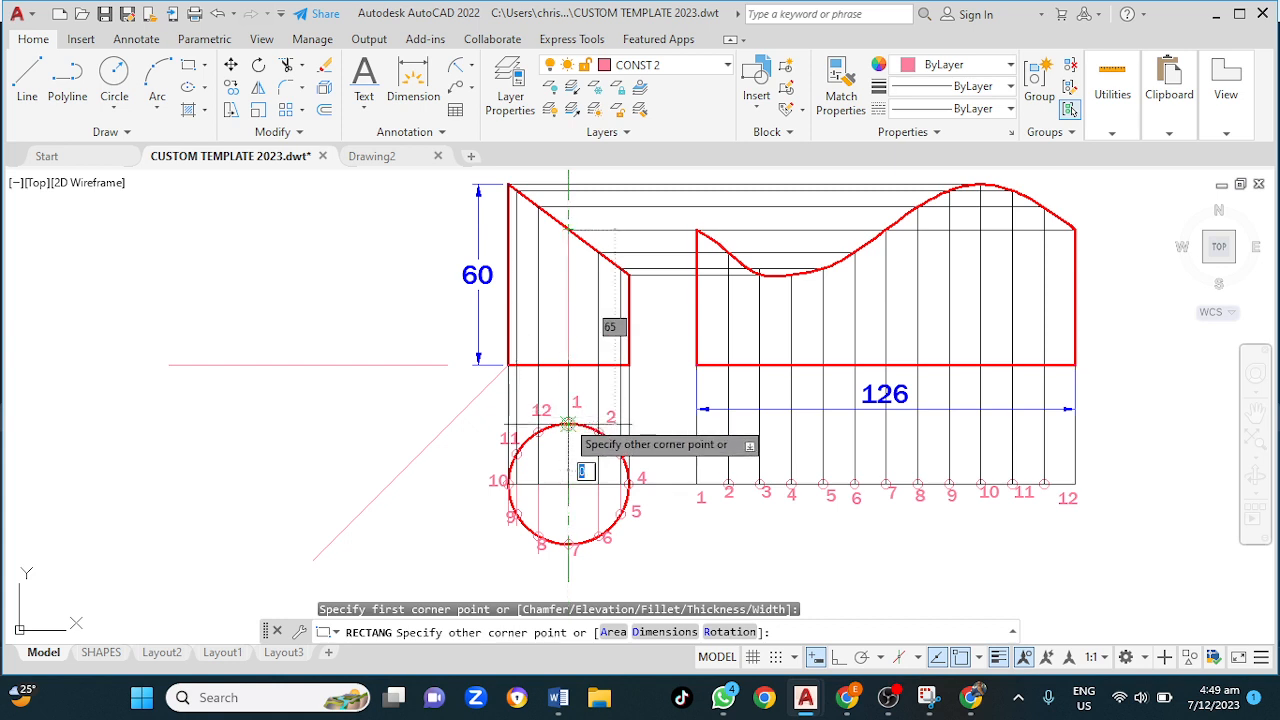
click(449, 424)
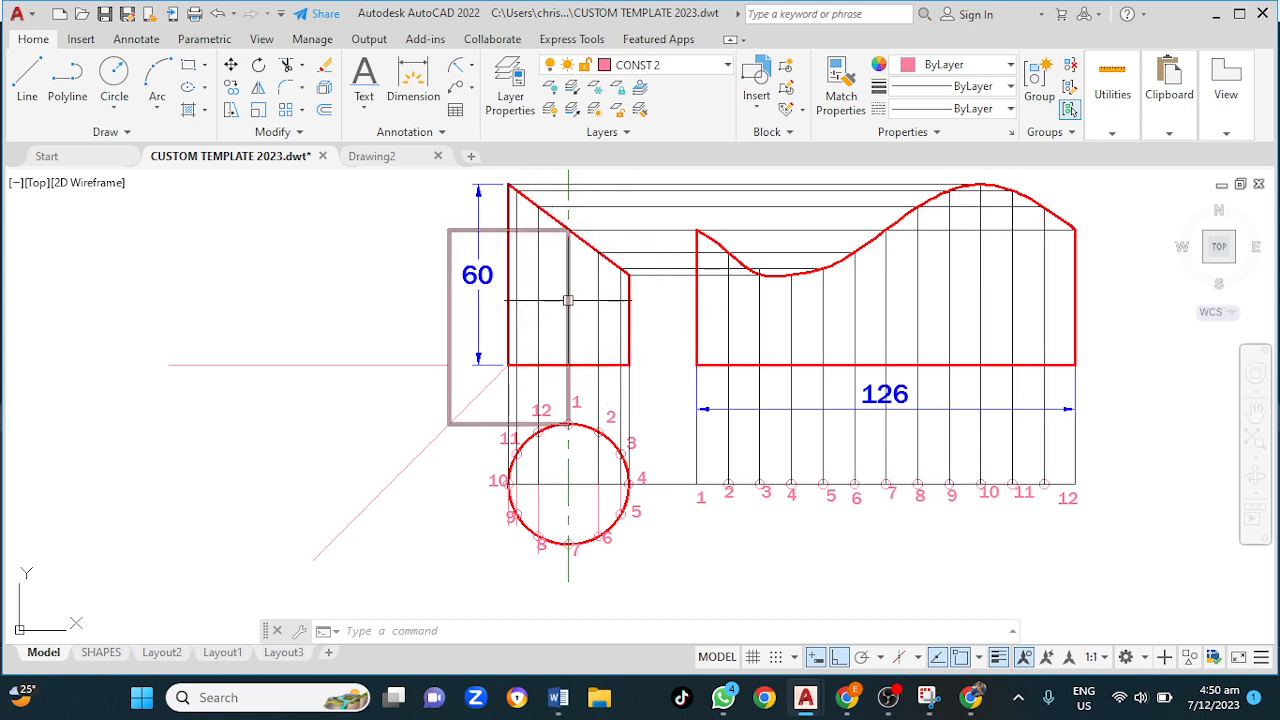
Step: On the WINDOWS layer, draw a projection rectangle from point 2's projector on the slanted edge to the 45° line, level with plan point 2
click(674, 65)
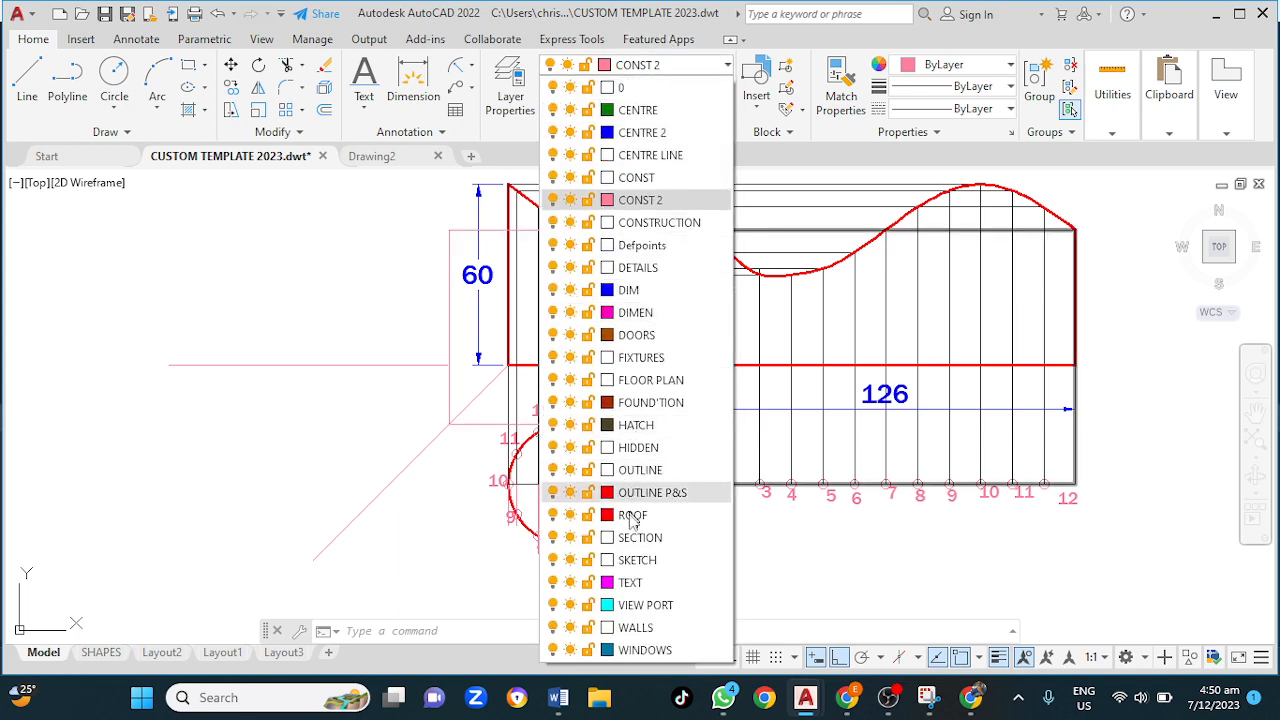
click(645, 650)
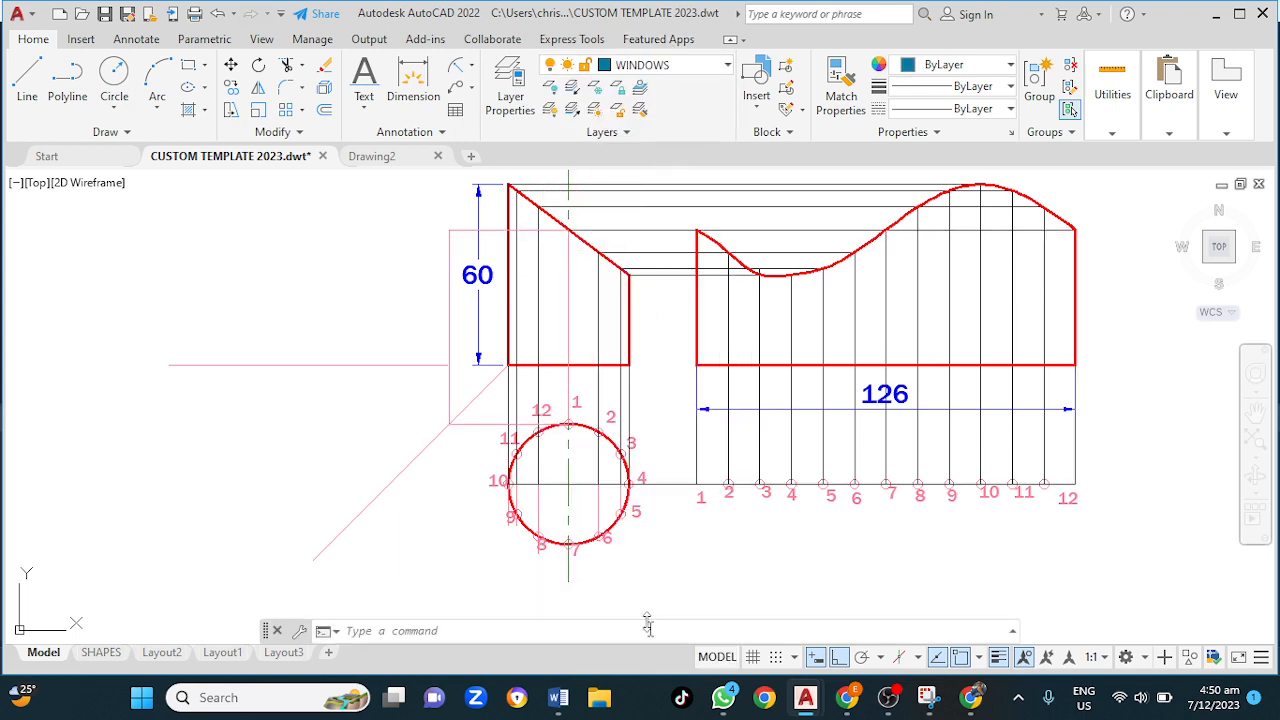
click(188, 66)
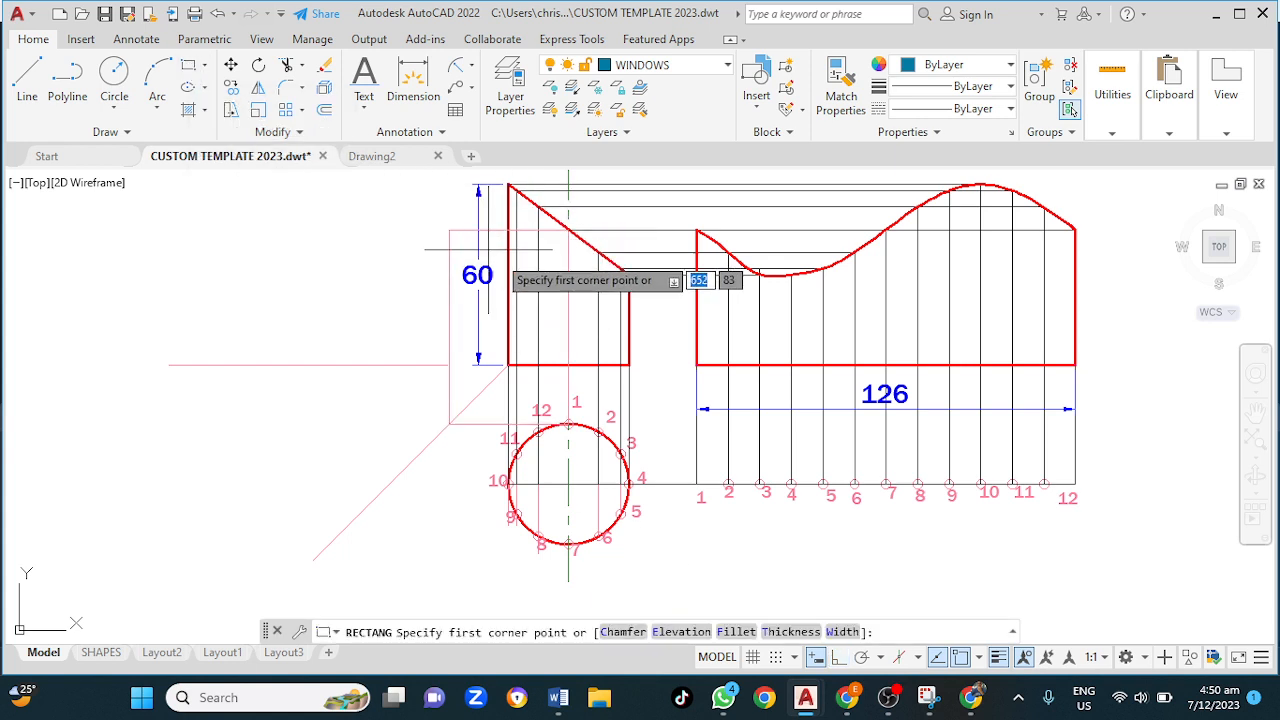
click(598, 252)
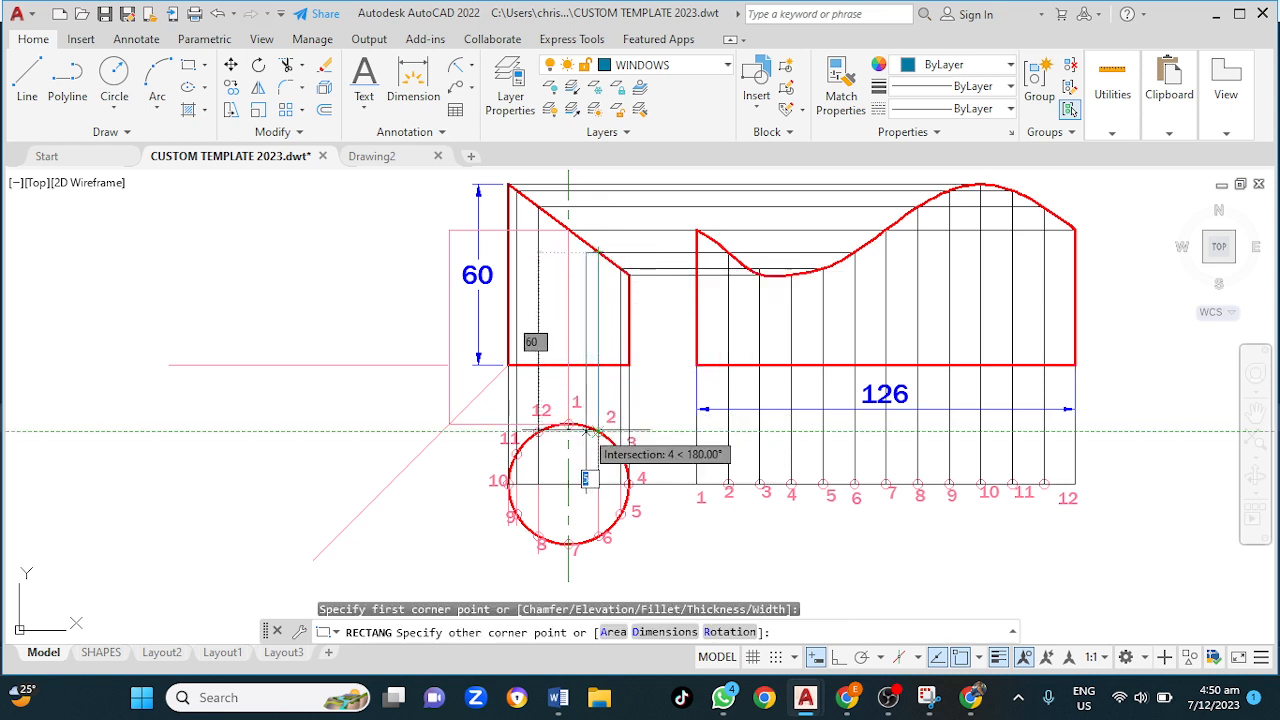
click(442, 432)
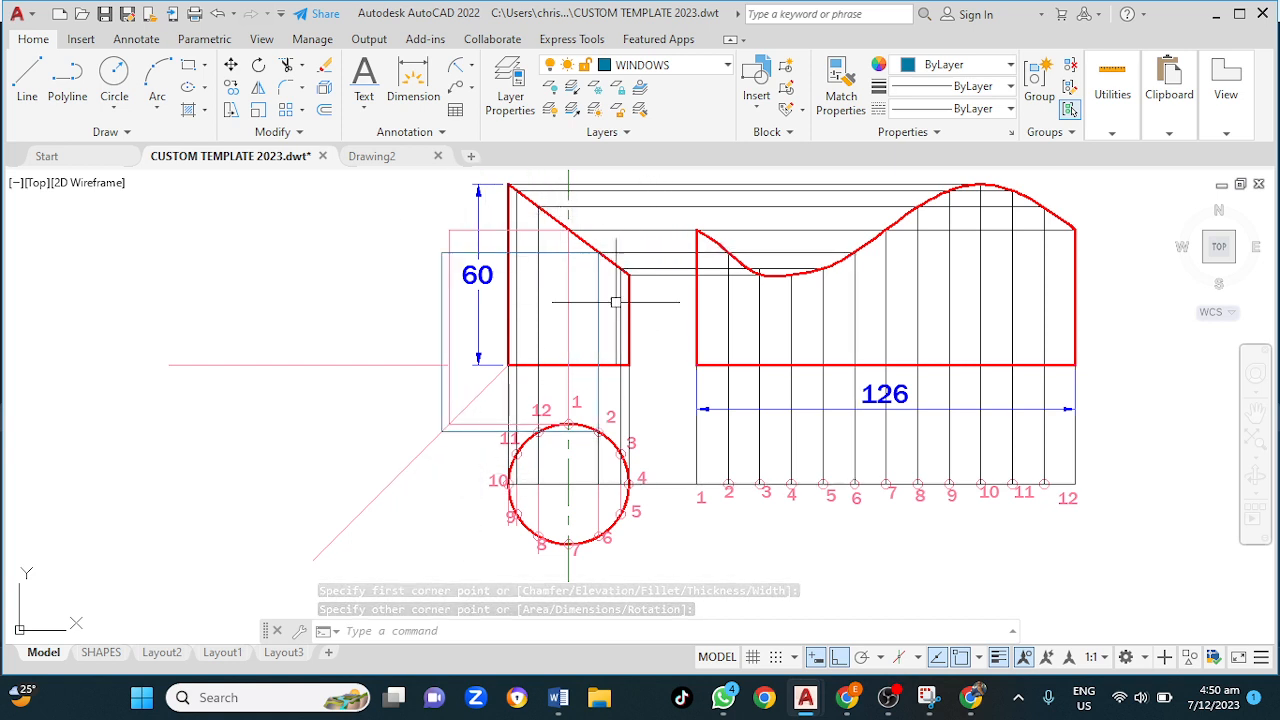
Step: Draw a projection rectangle from point 3's projector on the slanted edge to the 45° line, level with plan point 3
key(Return)
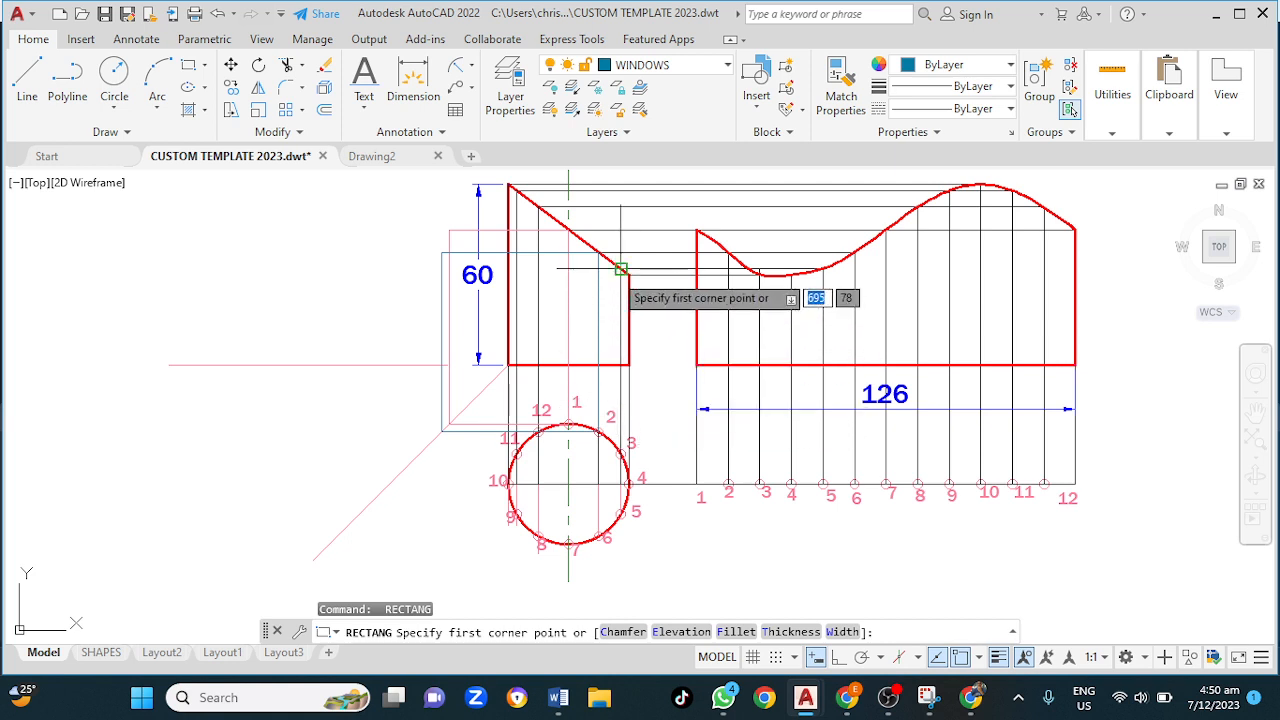
click(621, 269)
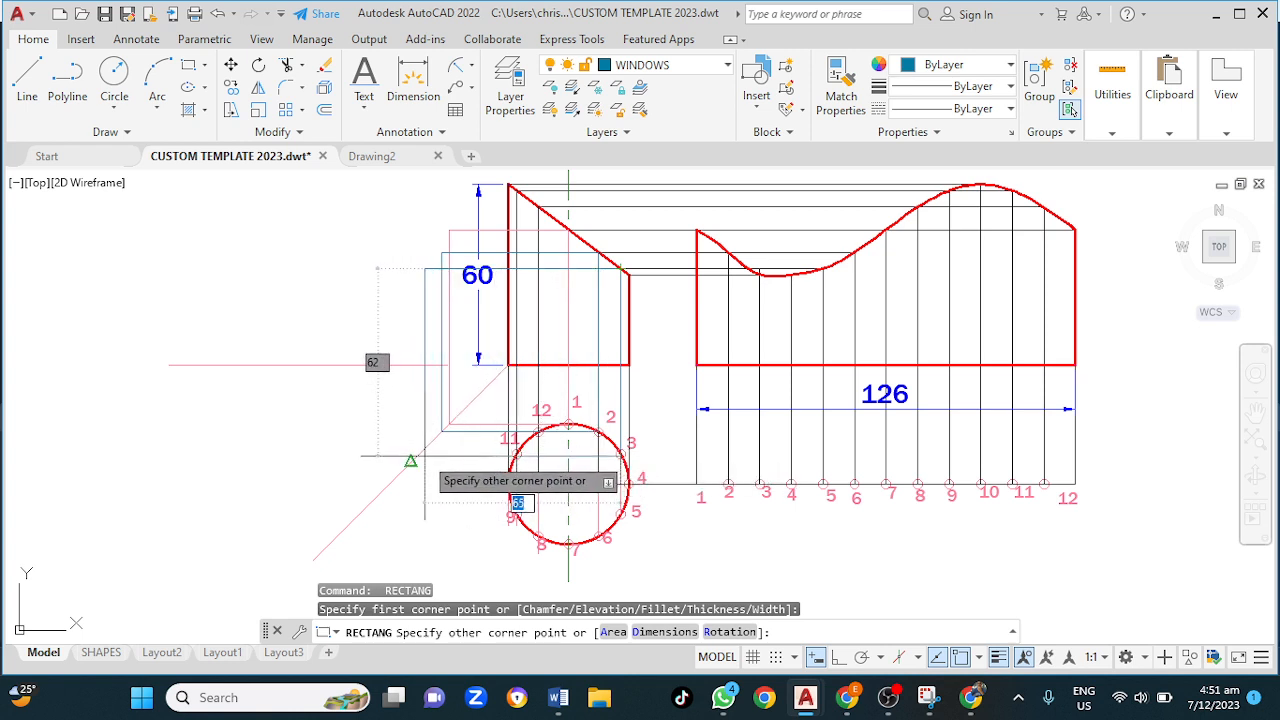
scroll(425, 500, up, 2)
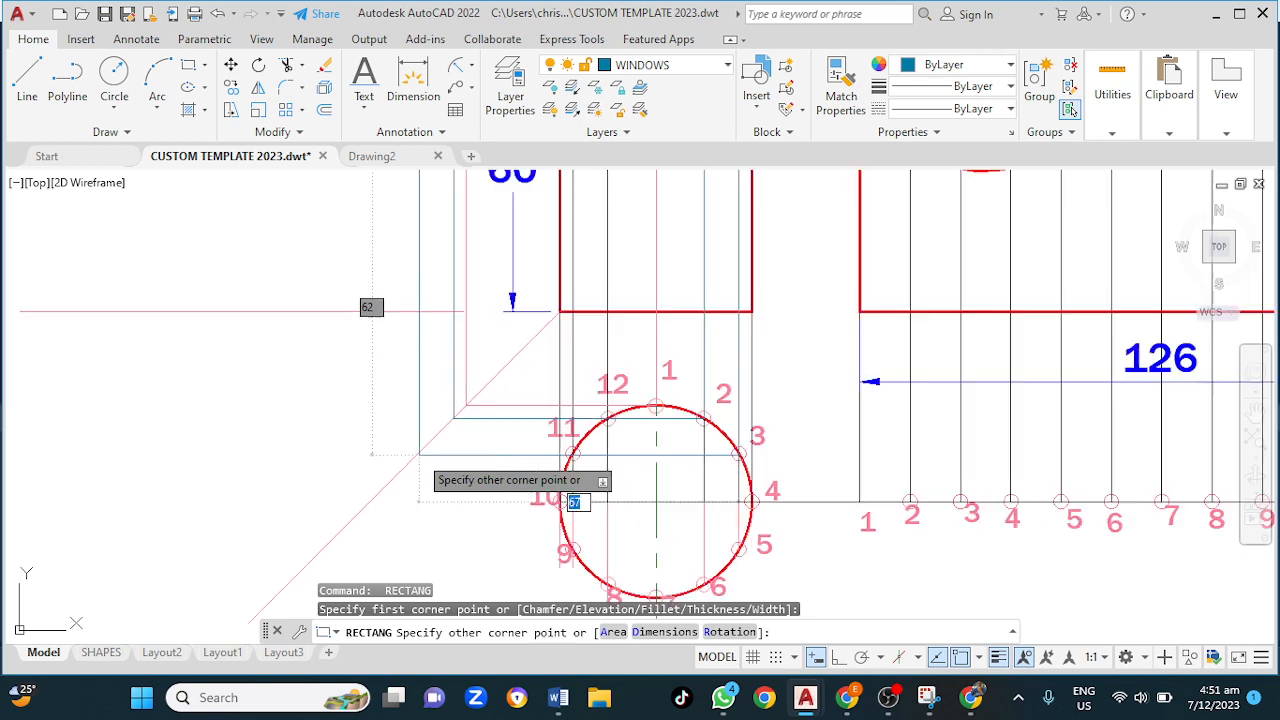
scroll(419, 455, up, 2)
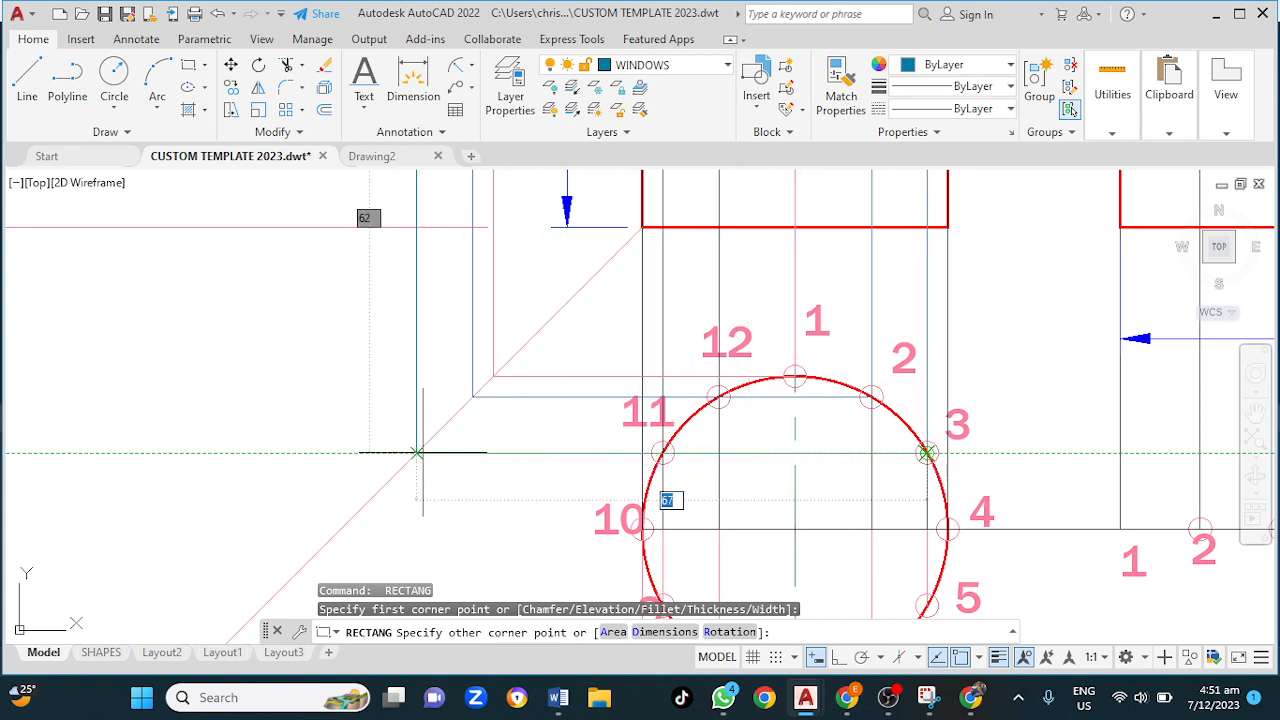
click(416, 453)
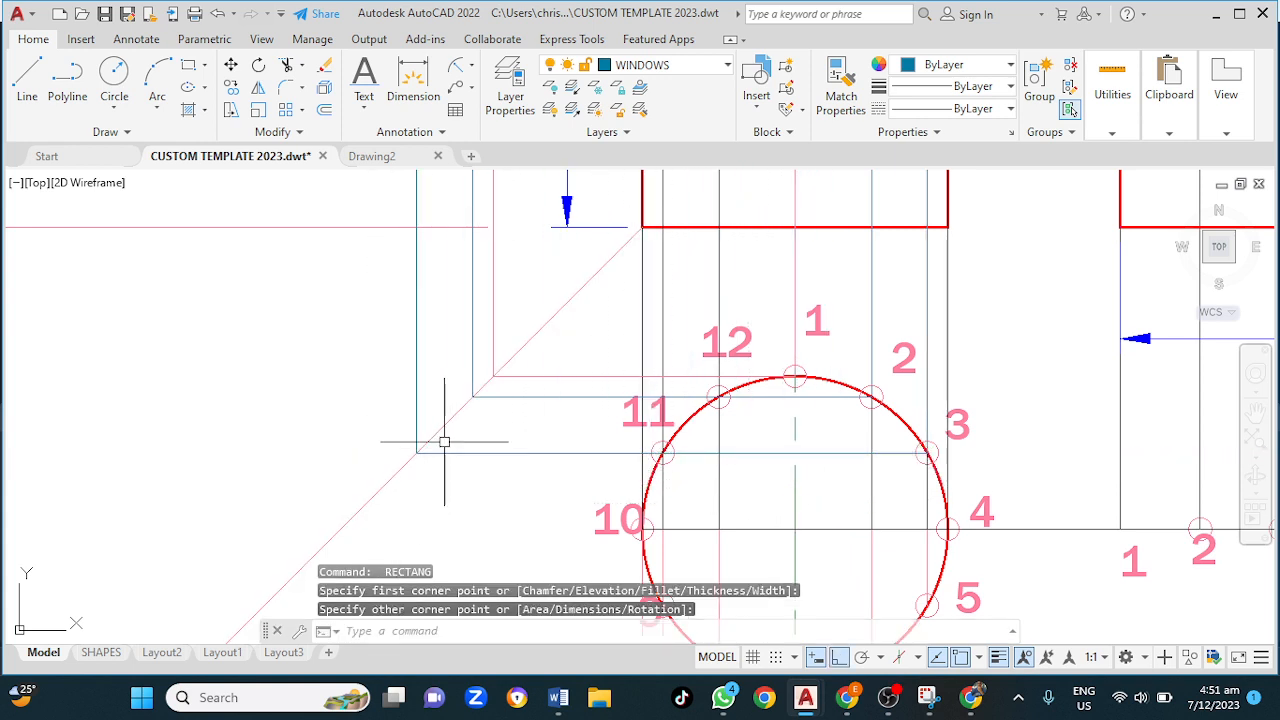
Step: Draw a projection rectangle from the slanted edge's lower end to the 45° line, level with plan point 4
scroll(336, 363, down, 4)
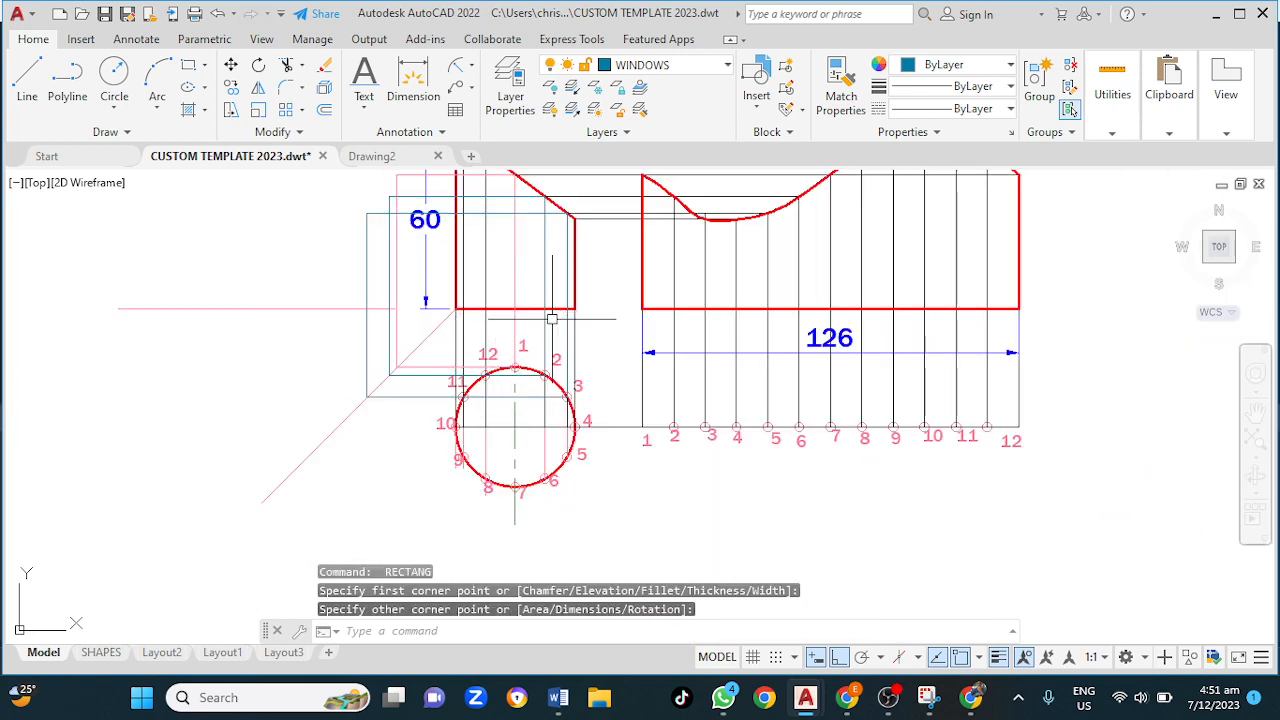
key(Return)
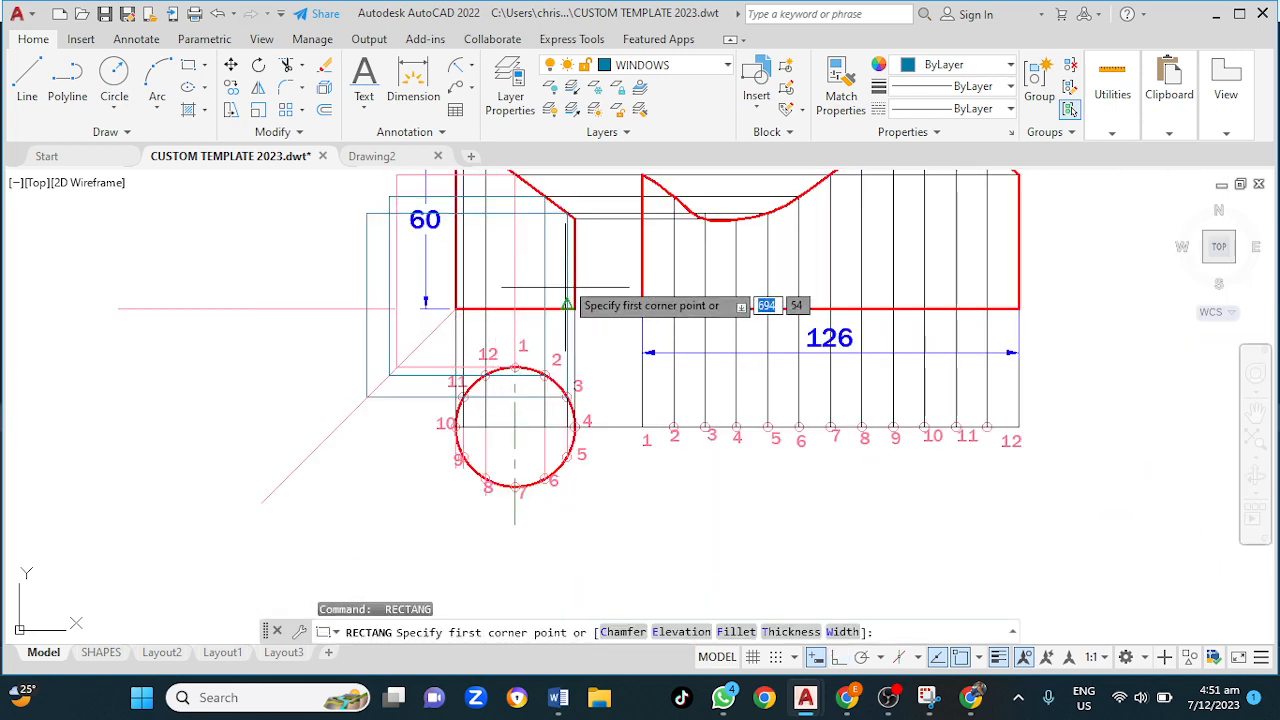
click(575, 219)
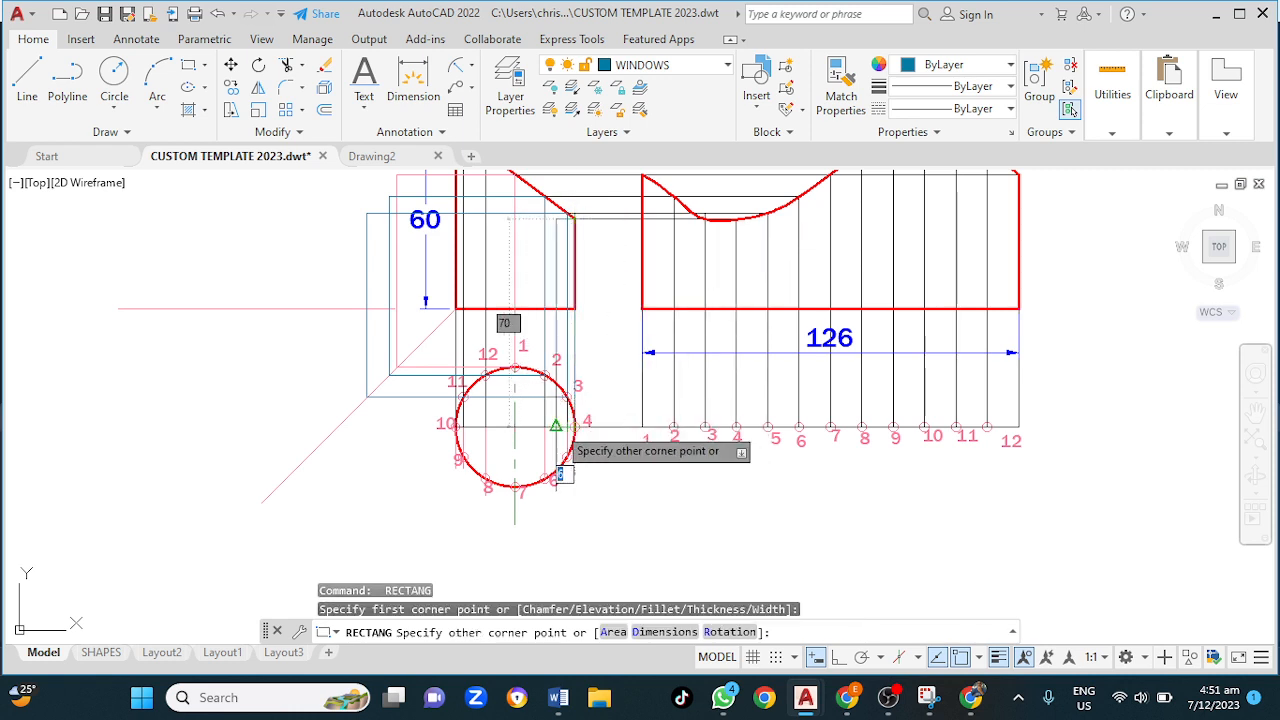
click(338, 426)
Step: Draw a projection rectangle from the projector shared by points 3 and 5 on the slanted edge to the 45° line, level with plan point 5
key(Return)
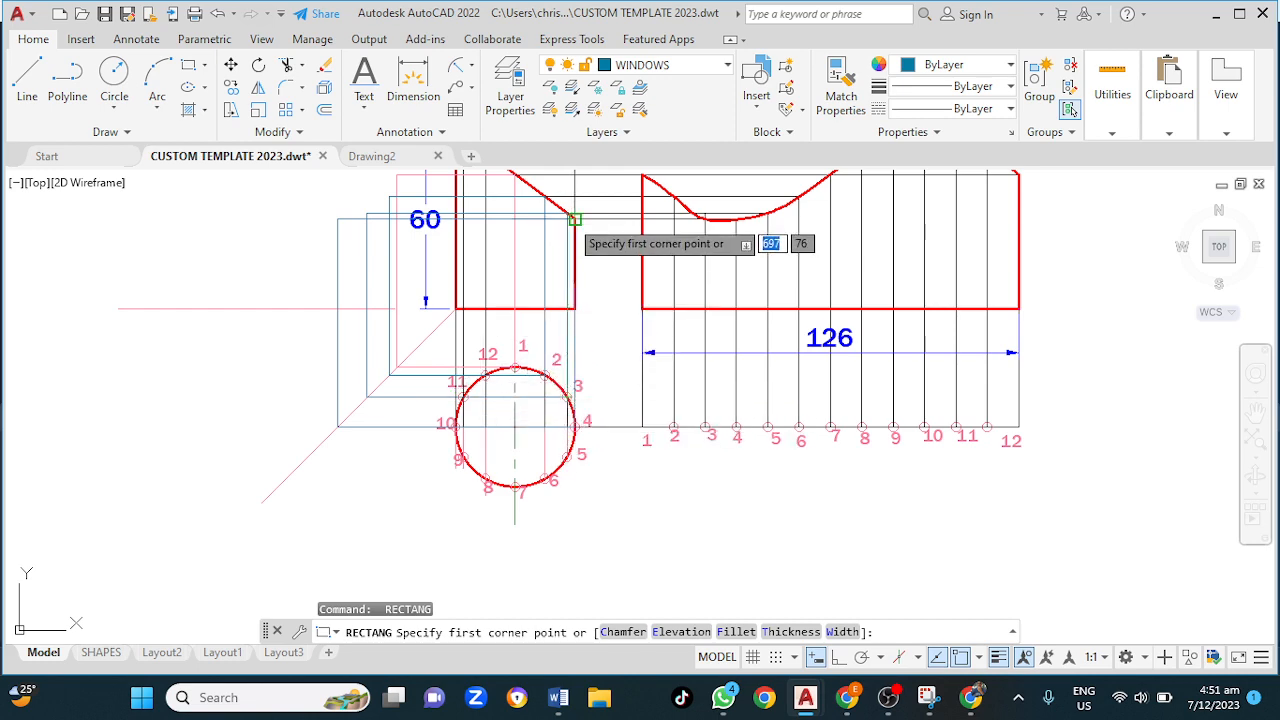
scroll(566, 214, up, 4)
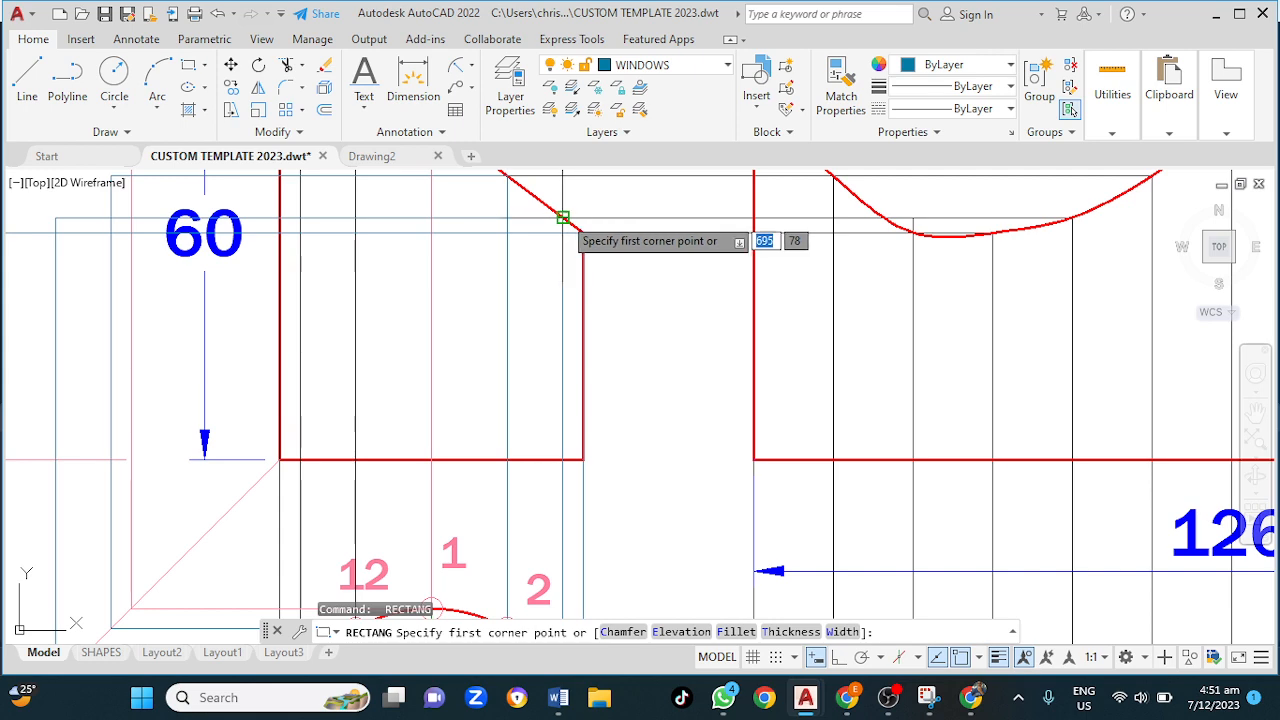
click(563, 217)
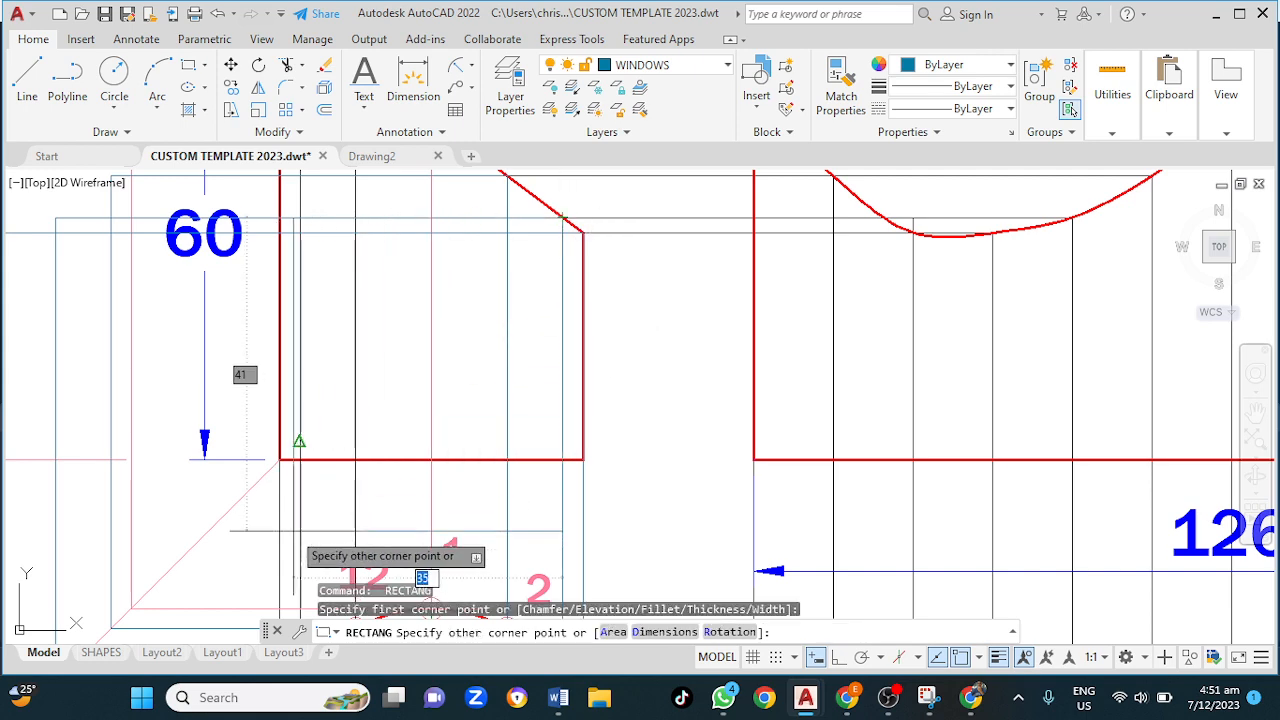
scroll(279, 510, down, 4)
middle_drag(251, 529, 303, 269)
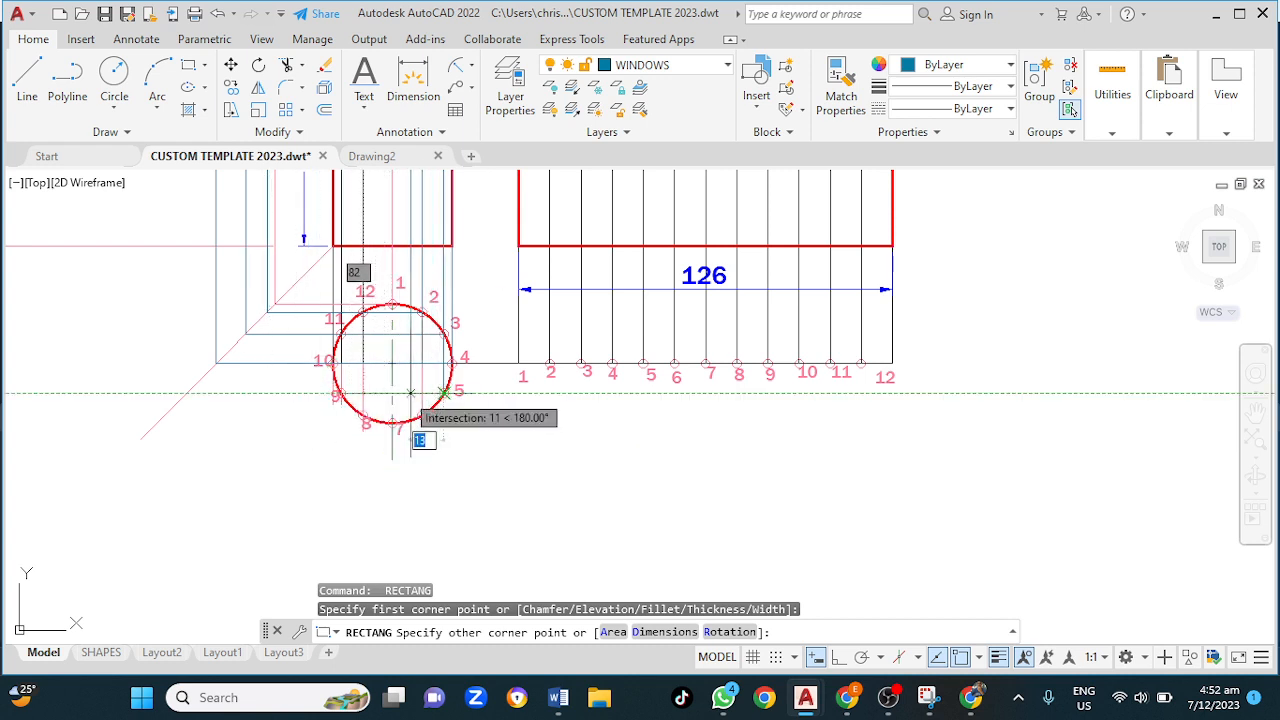
click(190, 390)
Step: Draw a projection rectangle from the projector shared by points 2 and 6 on the slanted edge to the 45° line, level with plan point 6
scroll(136, 285, down, 2)
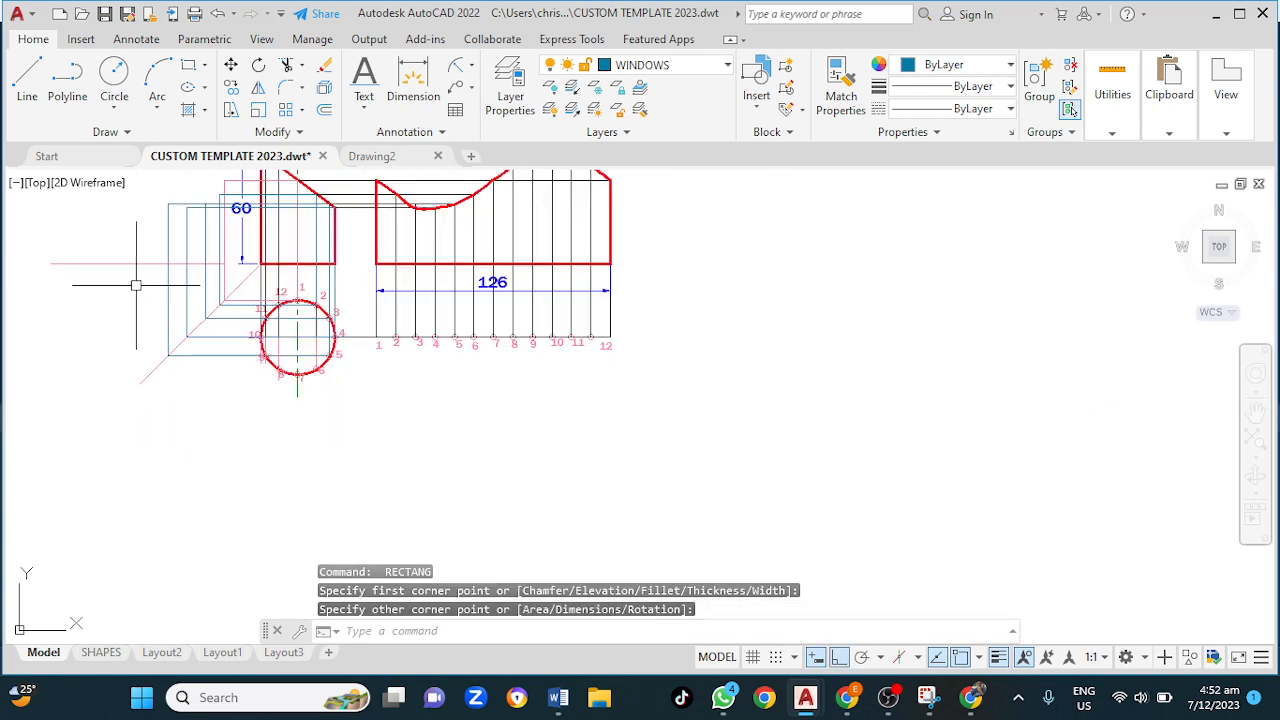
mouse_move(136, 272)
middle_down()
mouse_move(100, 400)
mouse_move(116, 362)
middle_up()
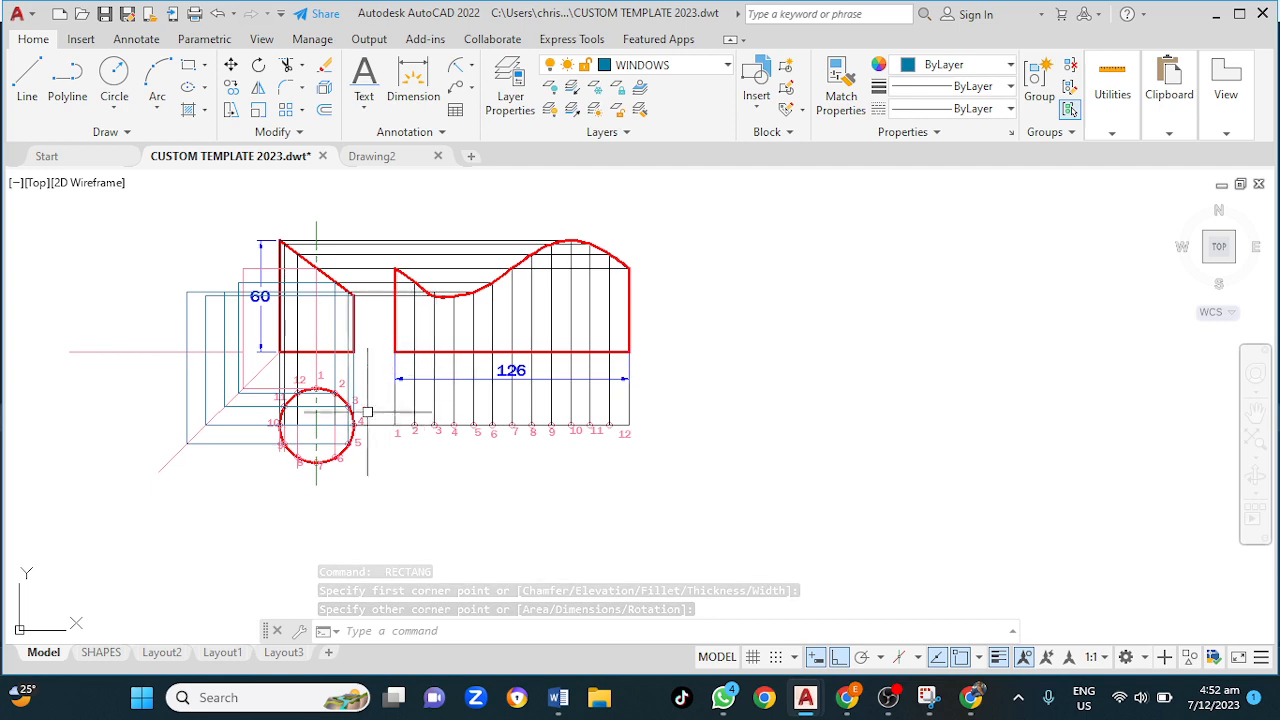
scroll(286, 377, up, 3)
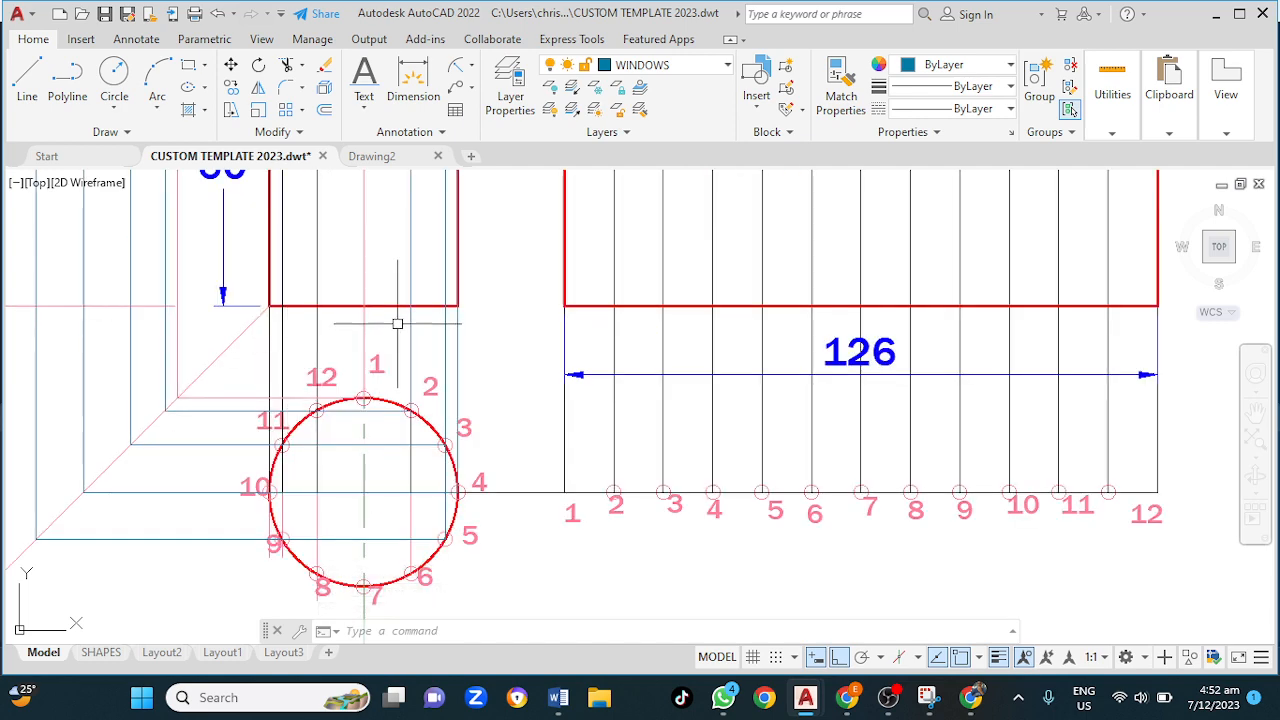
key(Return)
mouse_move(391, 249)
middle_down()
mouse_move(326, 446)
mouse_move(357, 234)
mouse_move(343, 183)
mouse_move(304, 339)
middle_up()
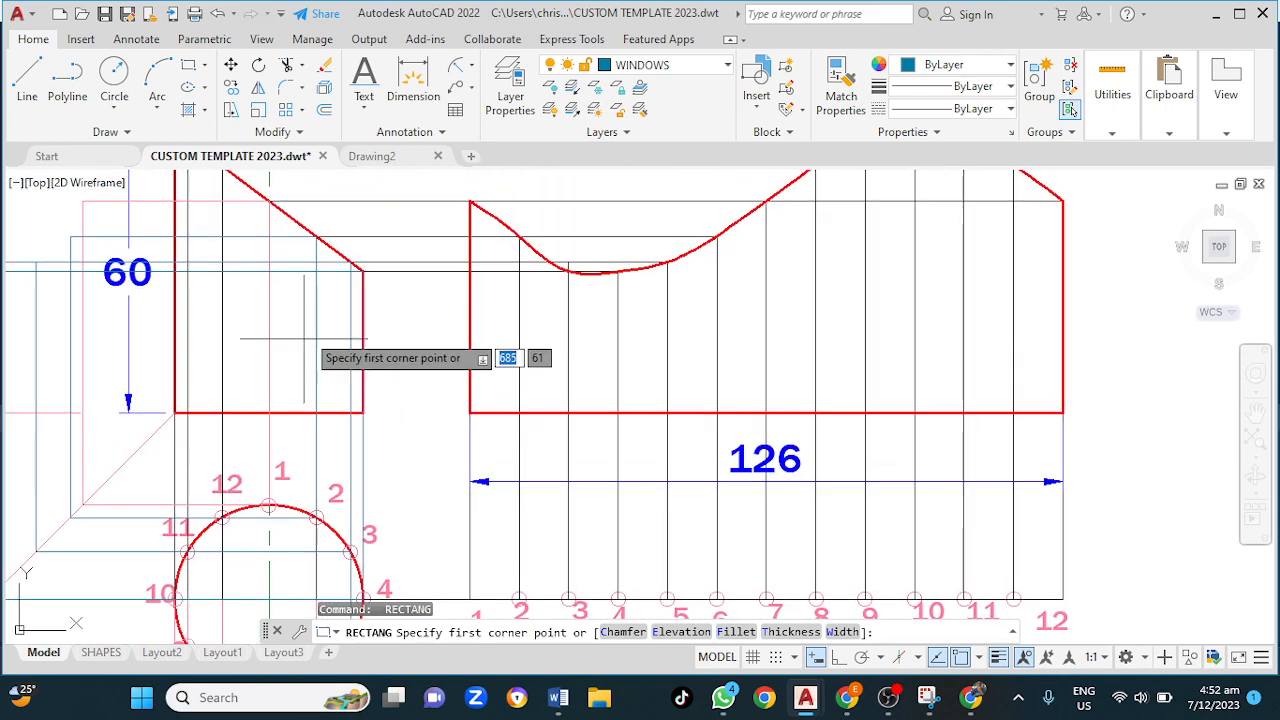
click(316, 236)
middle_drag(290, 414, 308, 117)
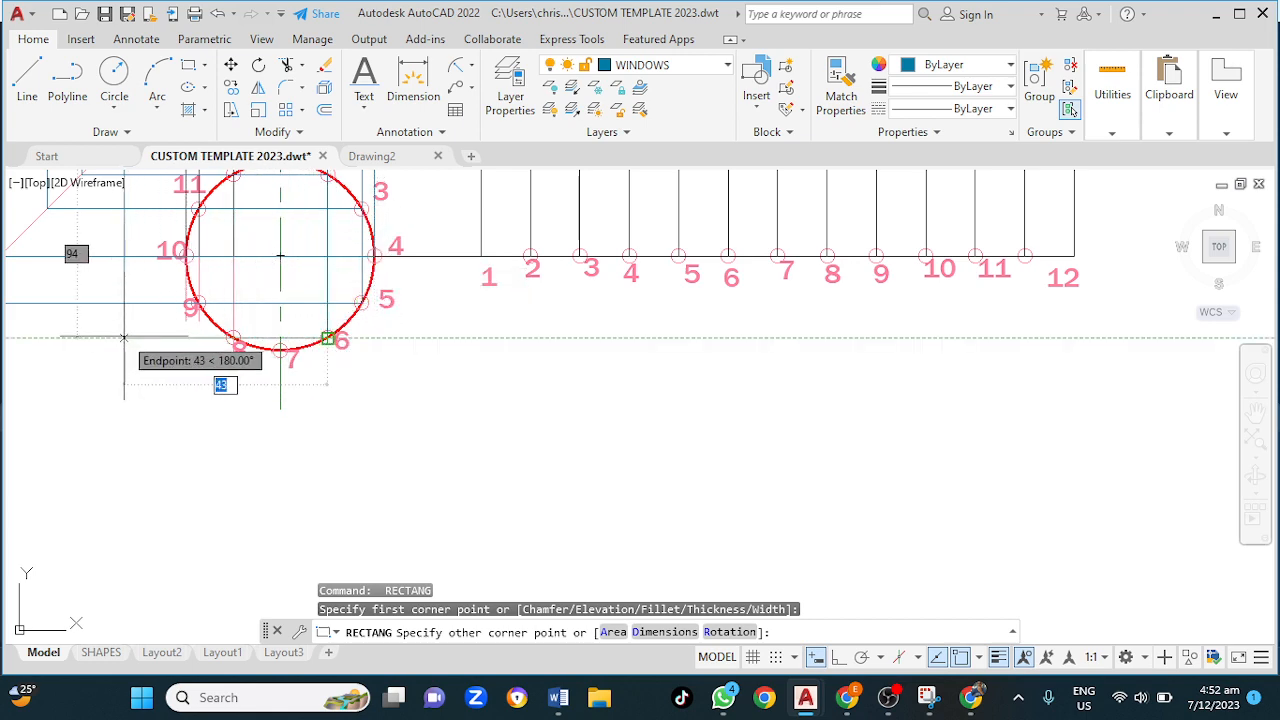
middle_drag(134, 340, 451, 342)
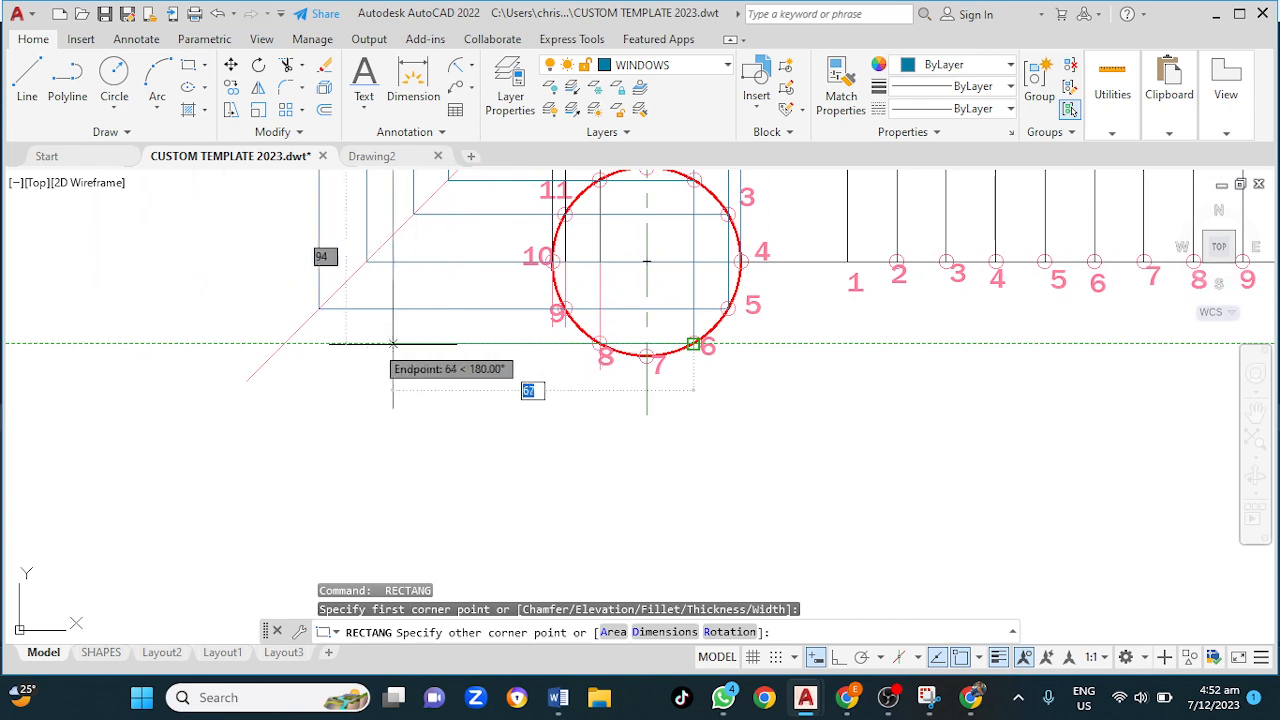
click(285, 343)
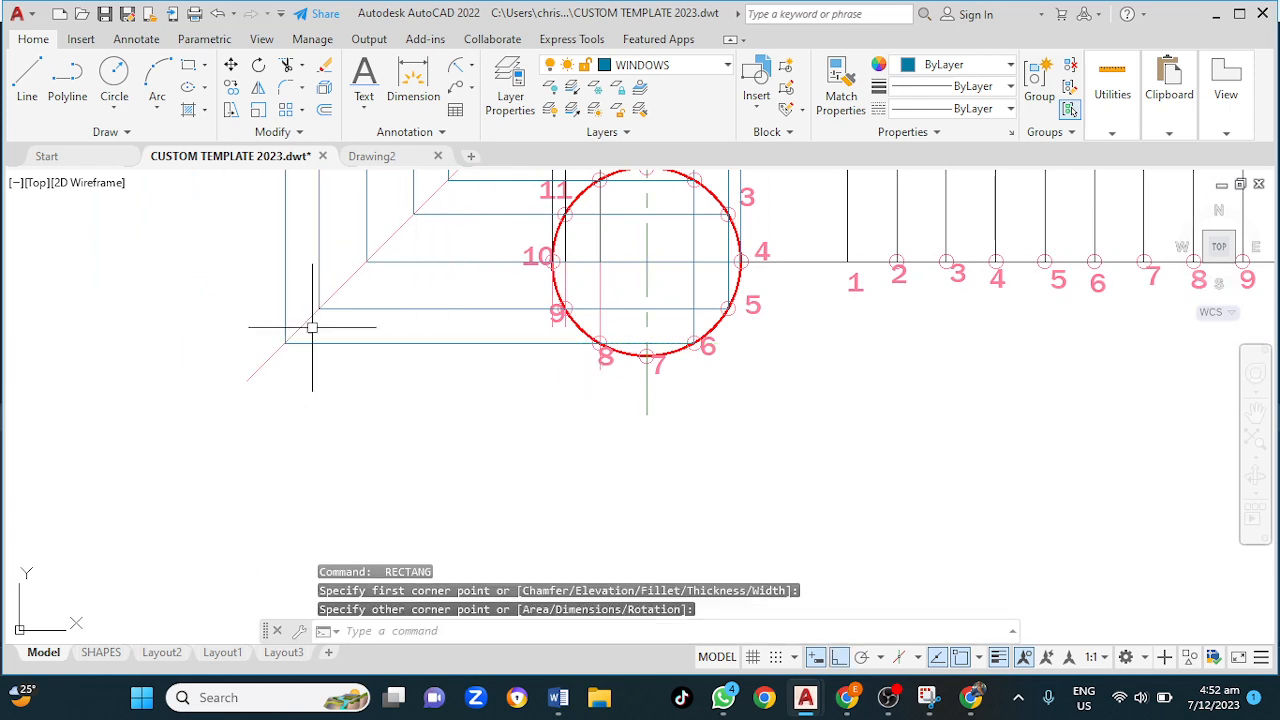
Step: Try a projection rectangle from the centreline's intersection with the slanted edge down to the level of plan point 7, and delete it
scroll(368, 305, down, 4)
mouse_move(286, 263)
middle_down()
mouse_move(260, 437)
mouse_move(240, 349)
middle_up()
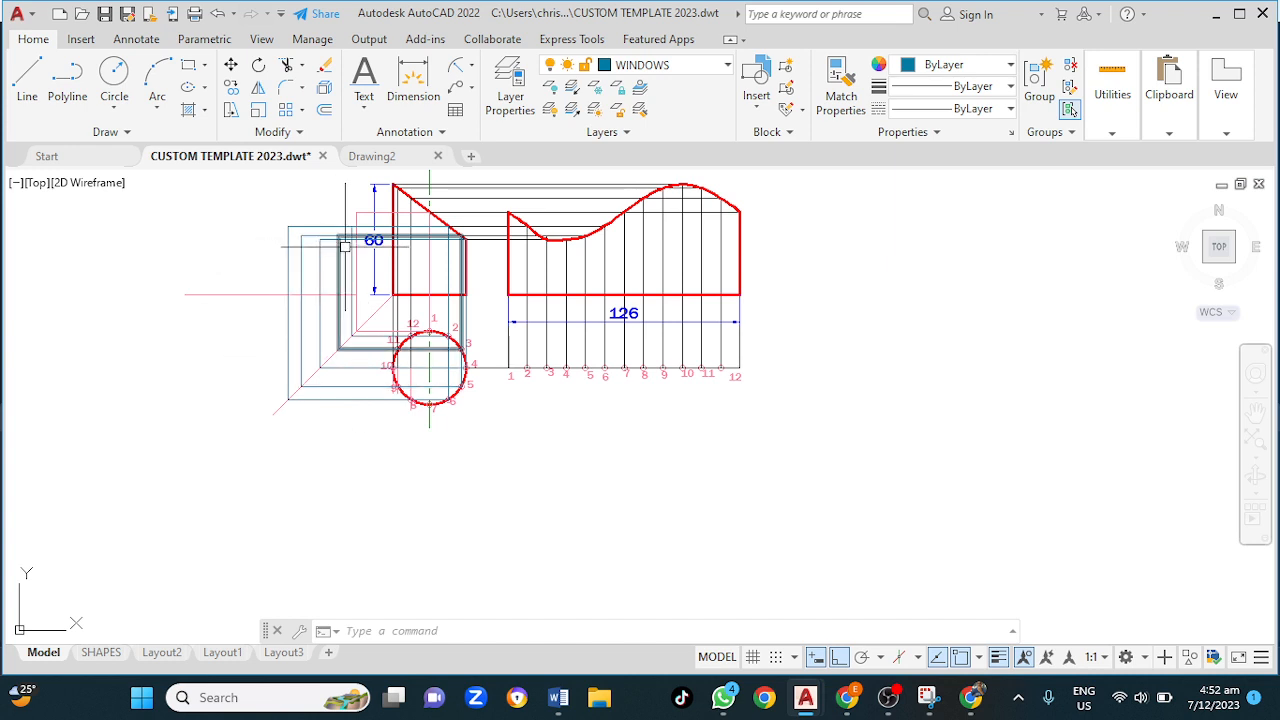
scroll(345, 246, up, 2)
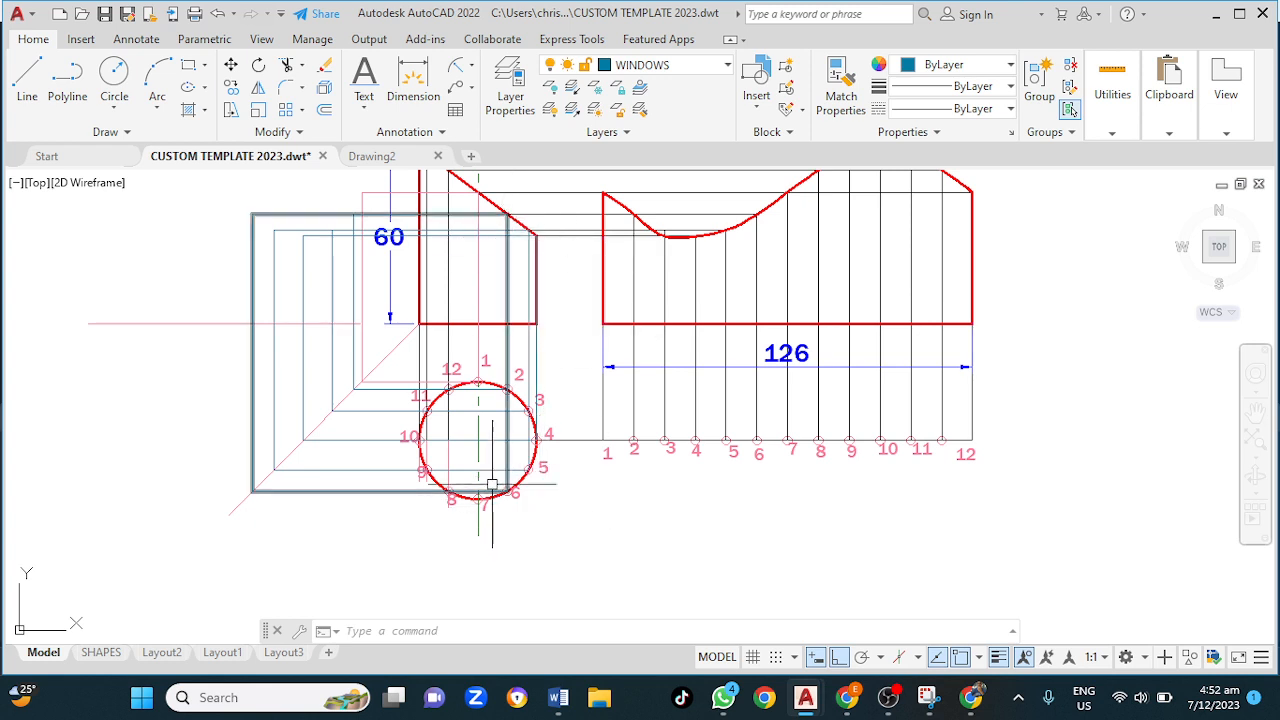
text(rec)
key(Return)
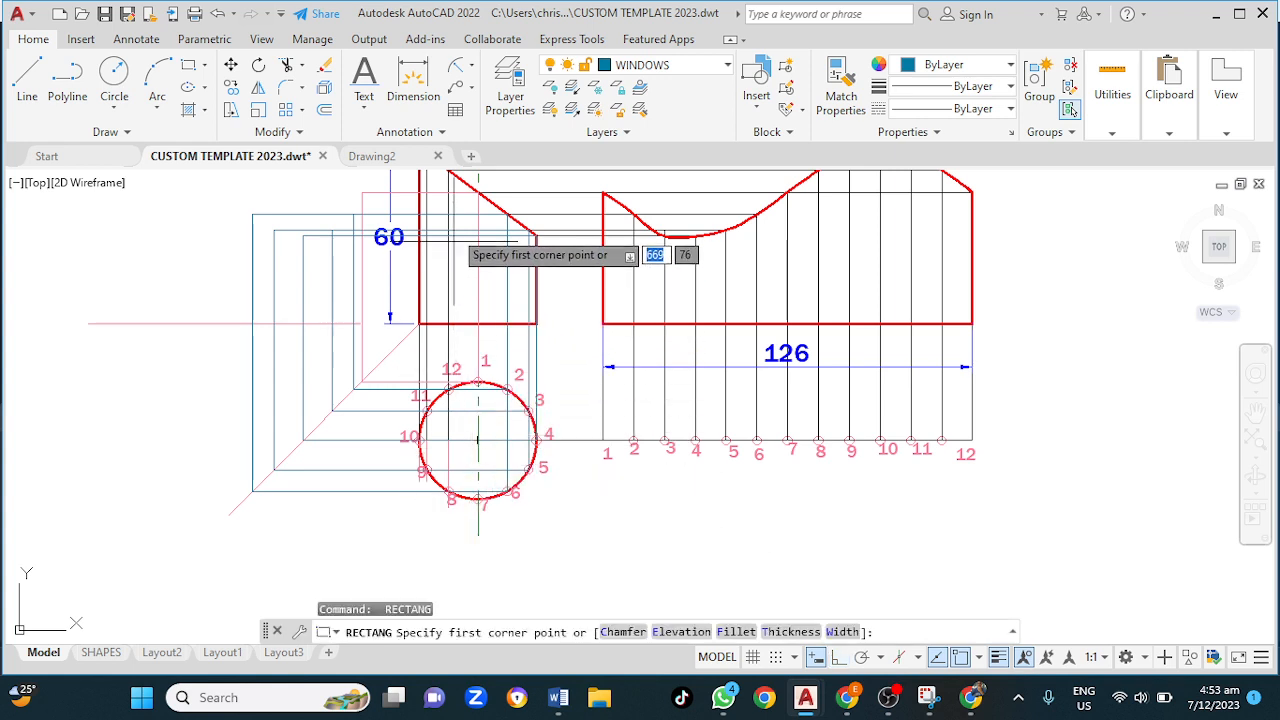
click(477, 191)
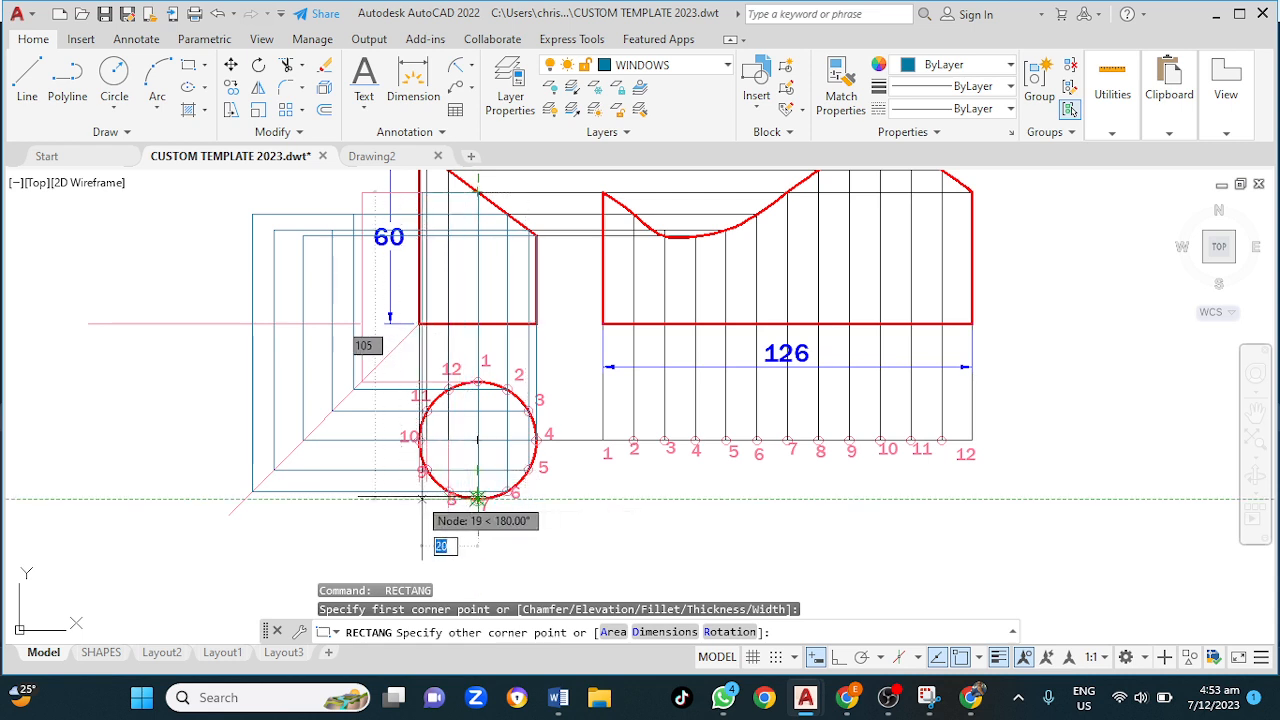
click(243, 499)
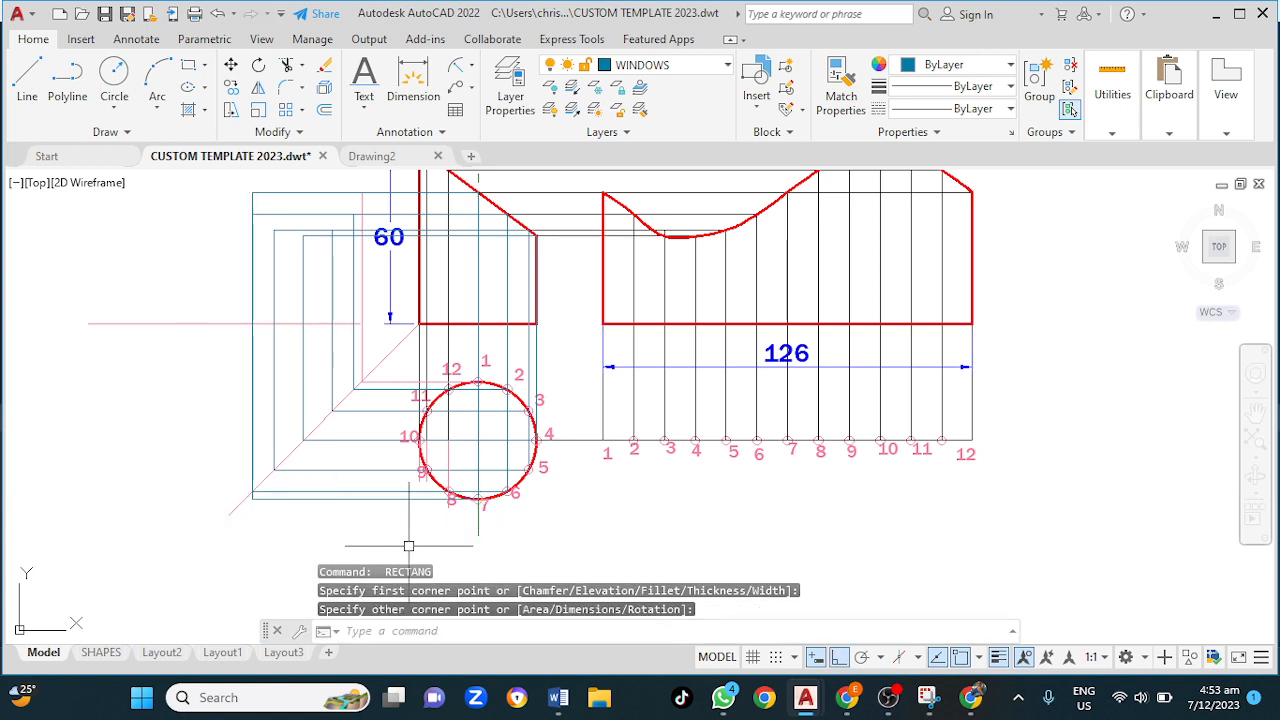
click(336, 503)
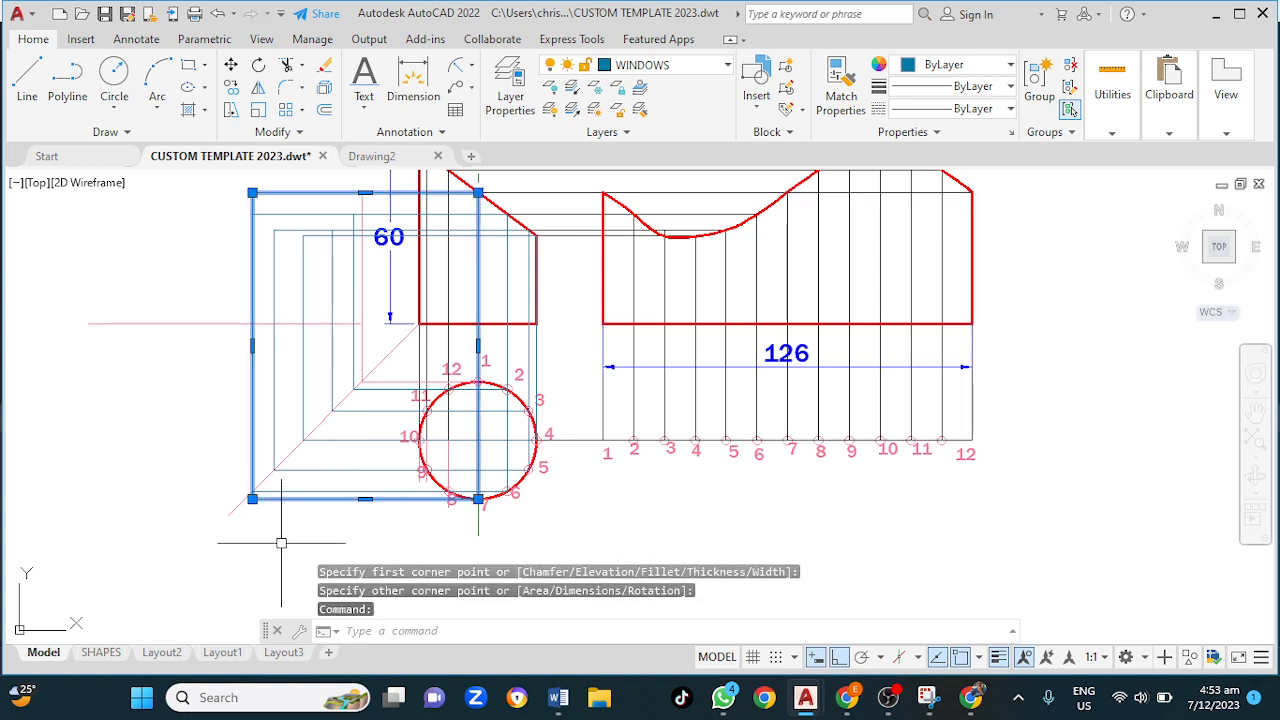
key(Delete)
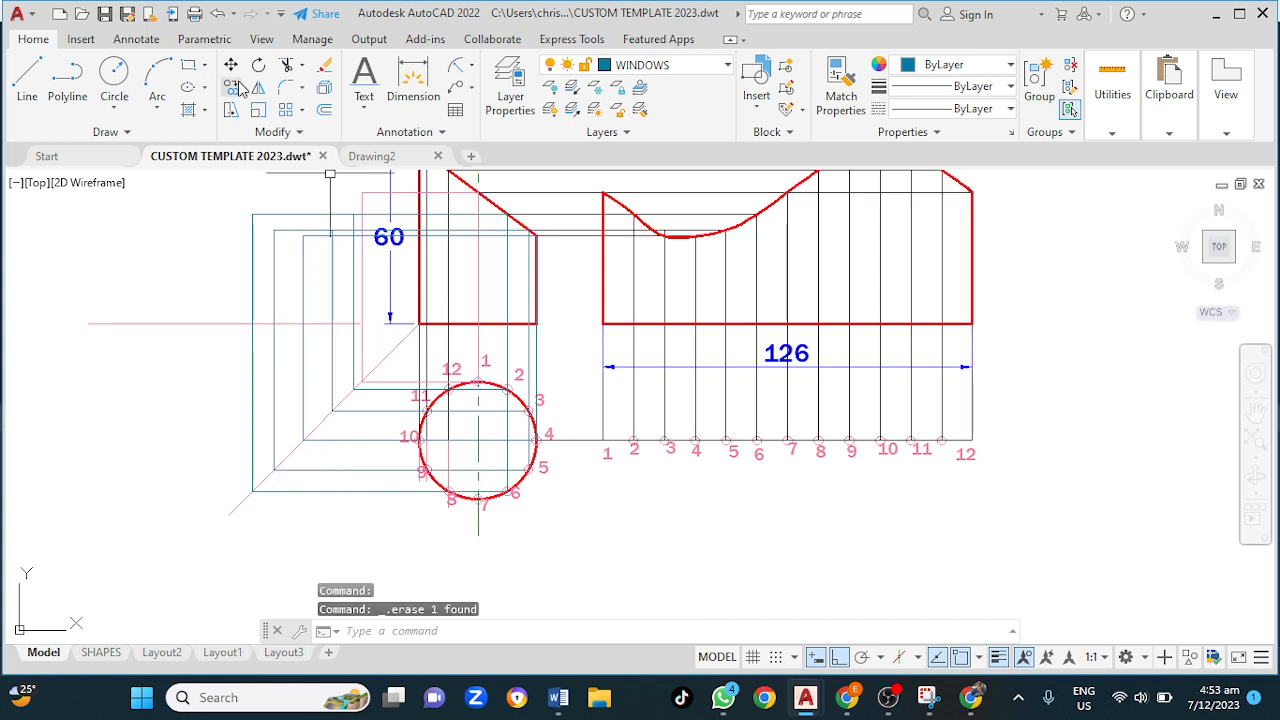
Step: Draw a projection rectangle from the centreline's intersection with the slanted edge to the 45° line, level with plan point 7
click(189, 67)
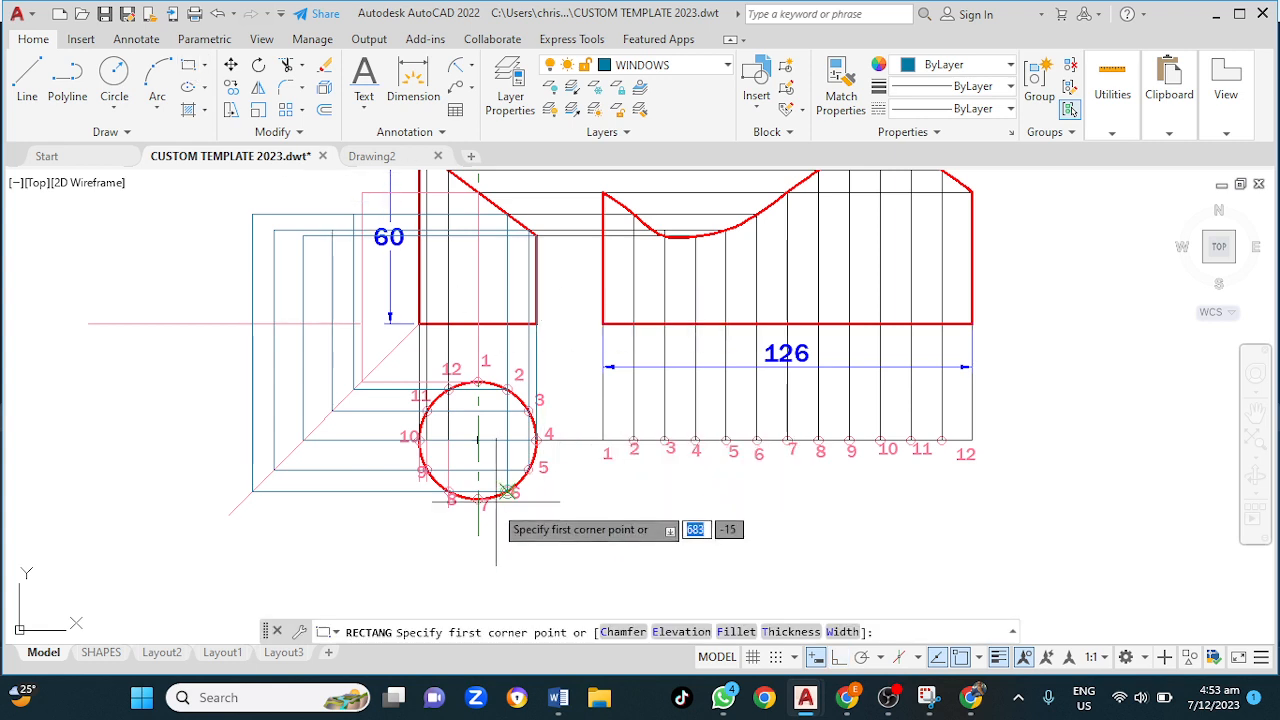
click(478, 192)
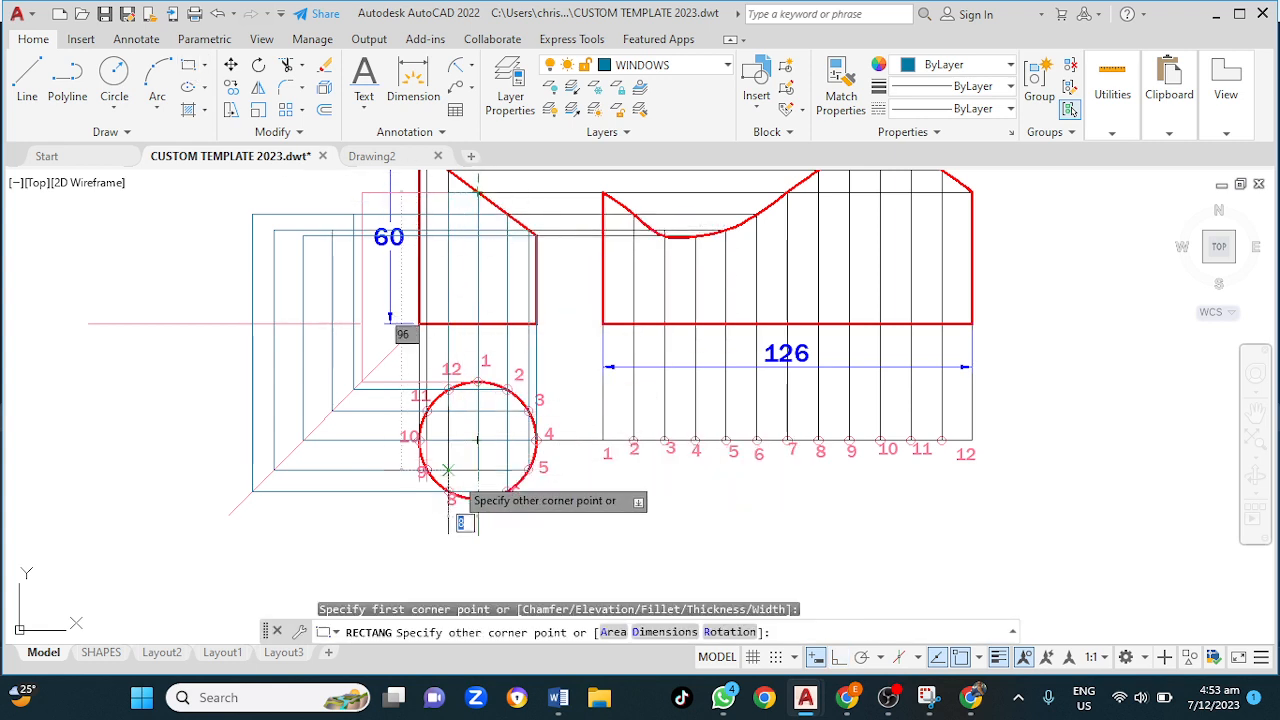
scroll(478, 497, up, 3)
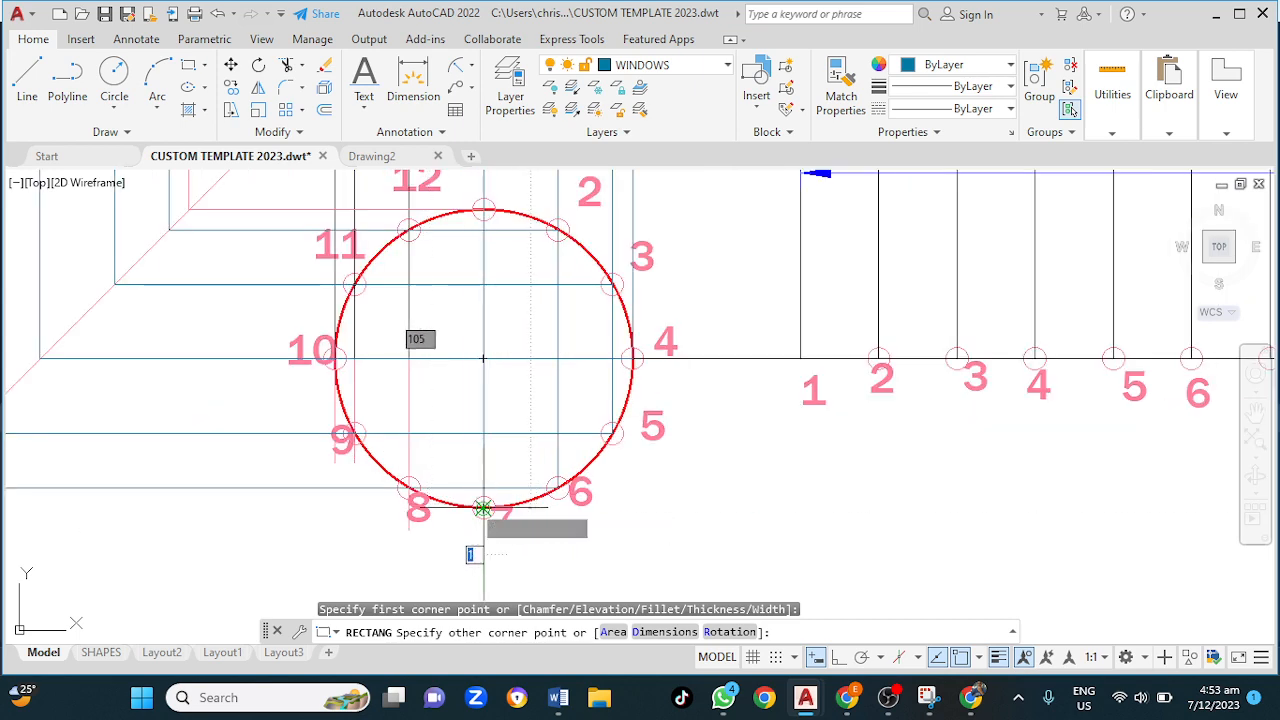
middle_drag(256, 507, 400, 463)
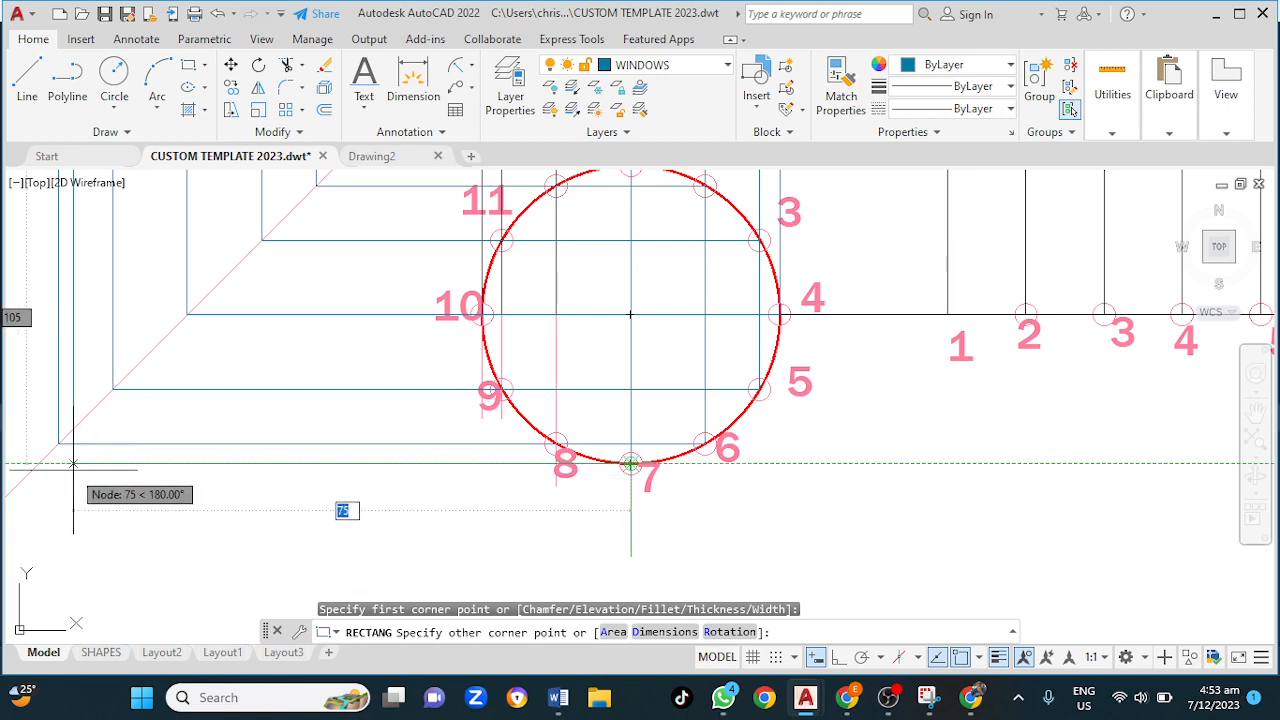
click(40, 464)
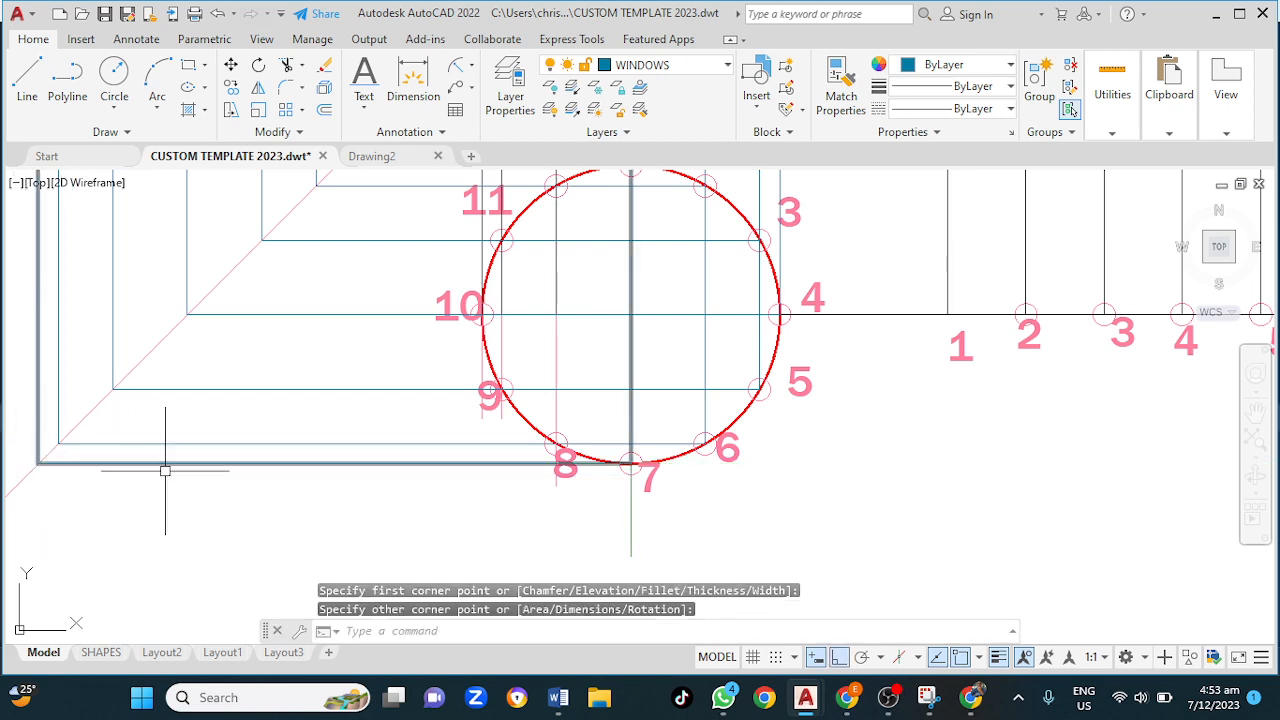
scroll(183, 475, down, 5)
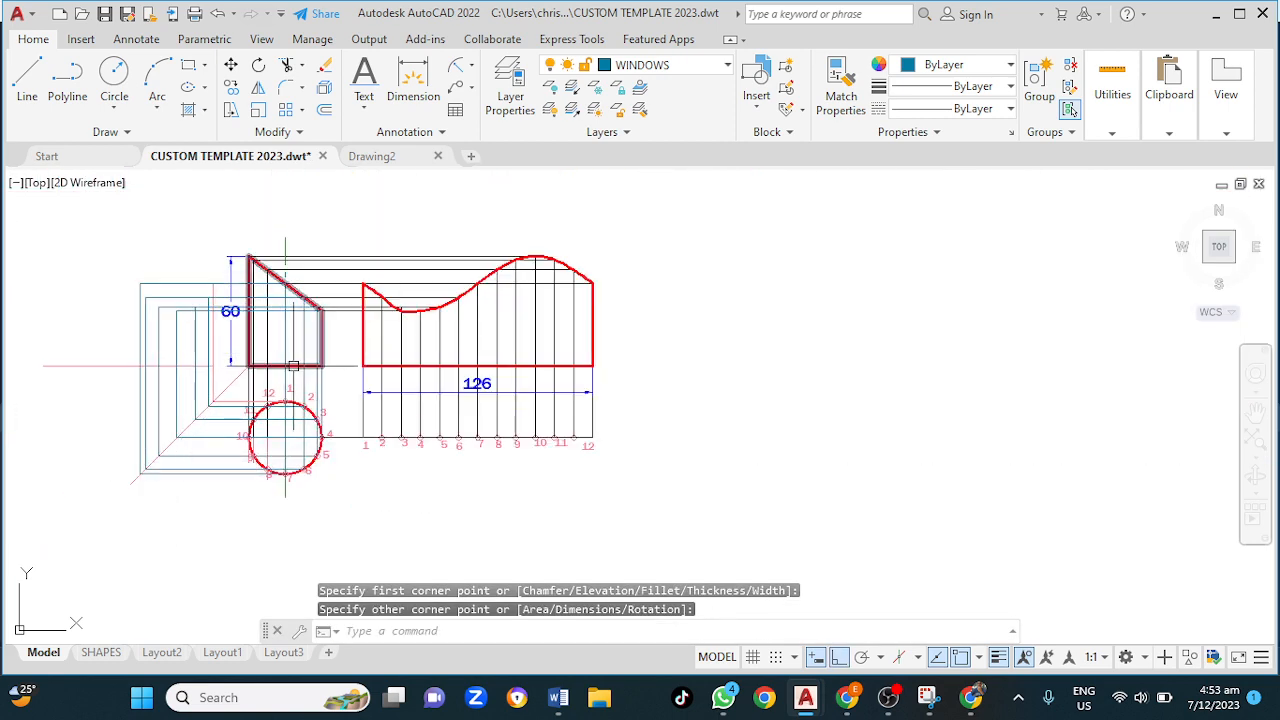
Step: Draw a projection rectangle from the projector shared by points 8 and 12 on the slanted edge to the 45° line, level with plan point 9
scroll(330, 367, up, 2)
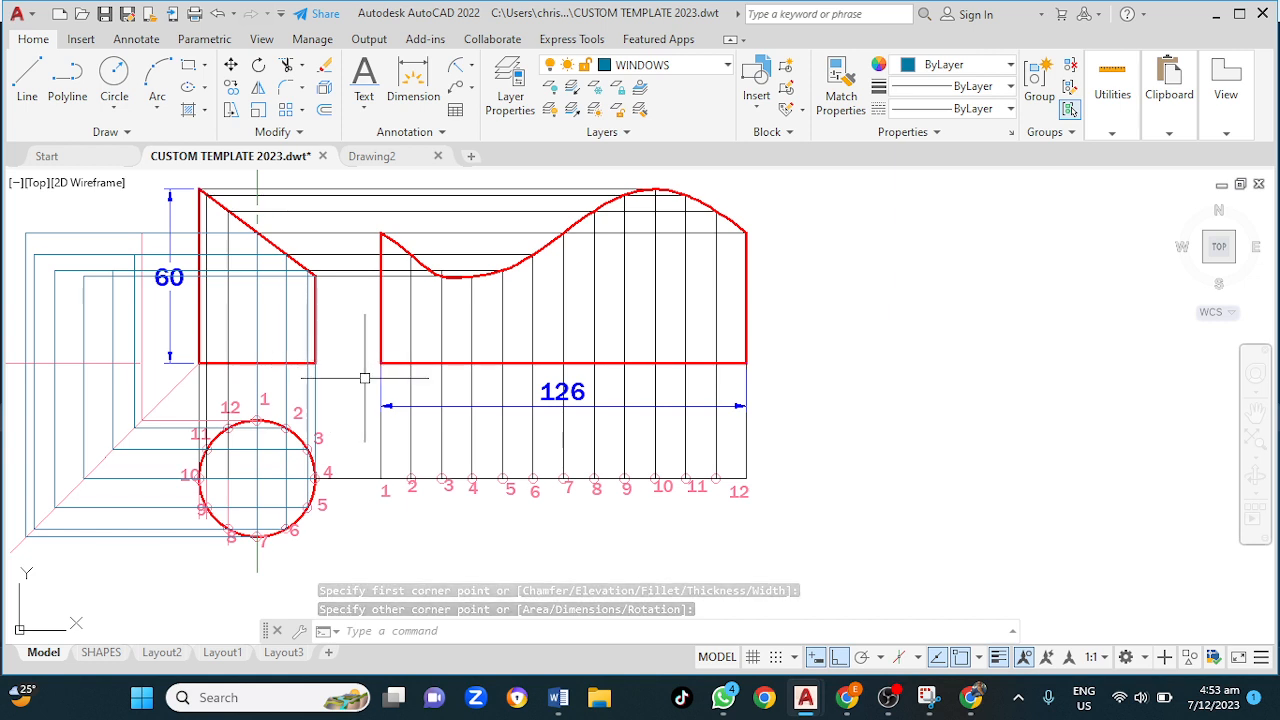
key(Return)
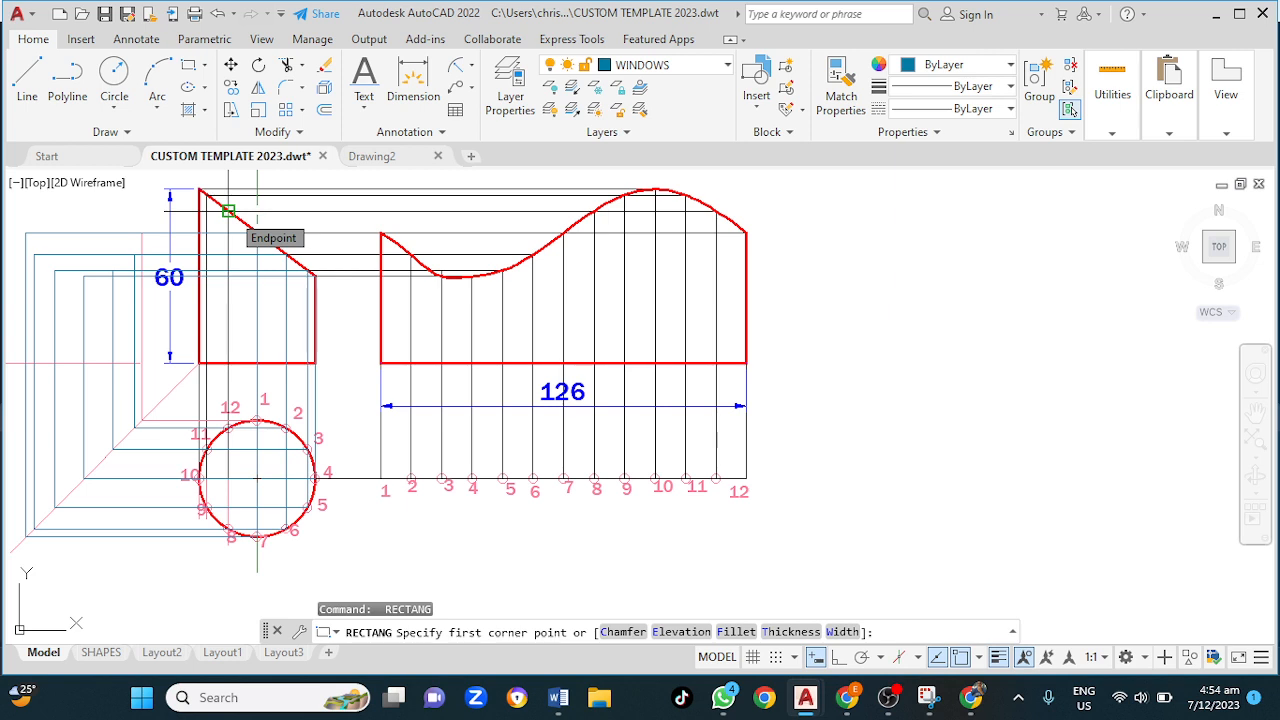
click(228, 211)
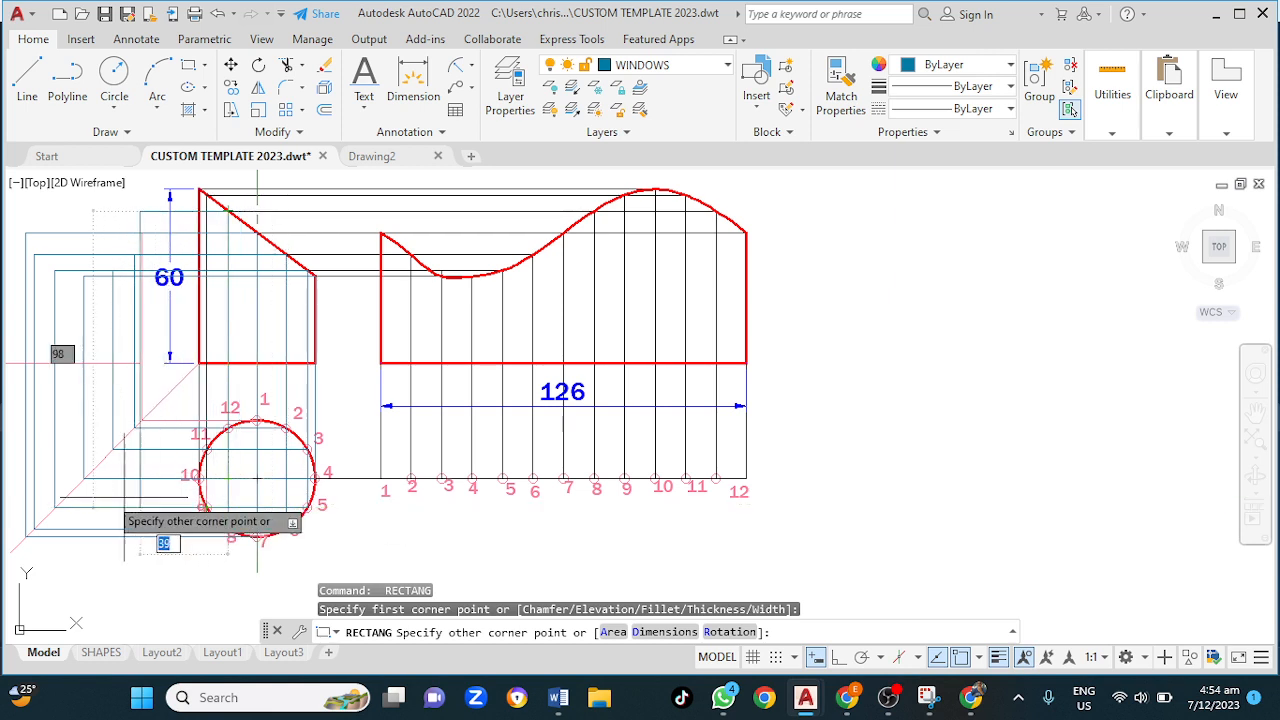
click(58, 505)
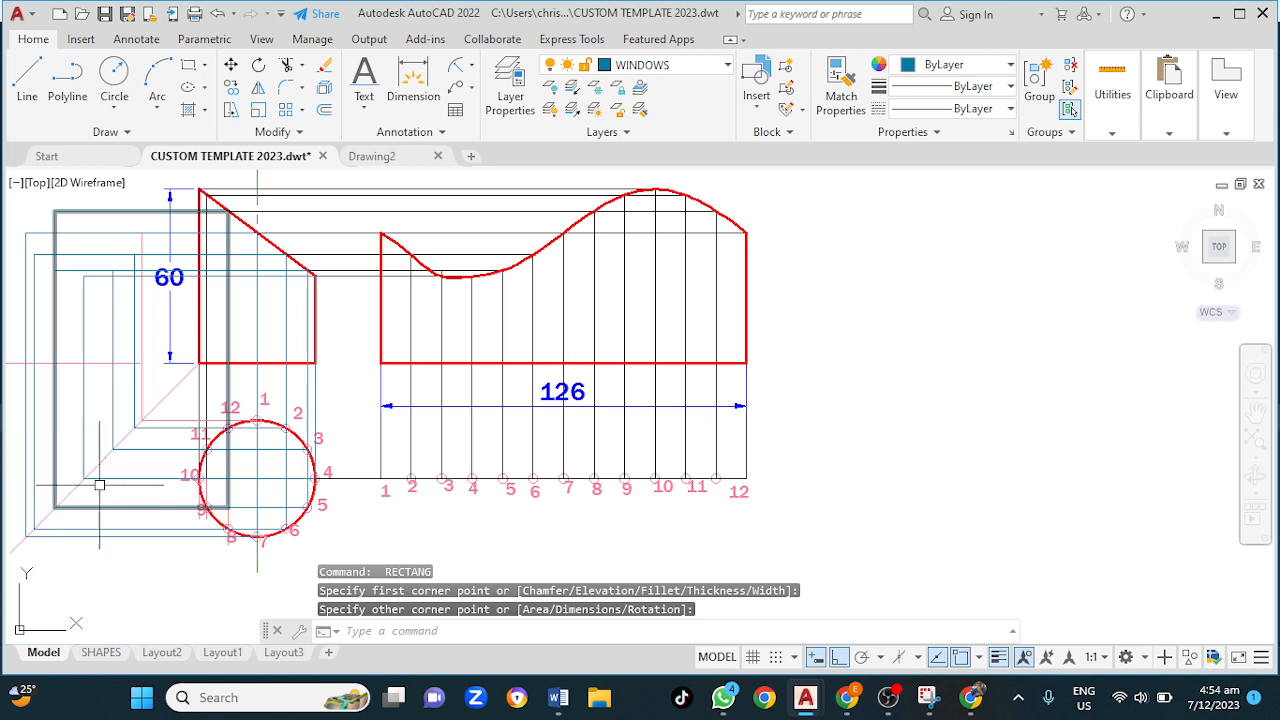
key(Return)
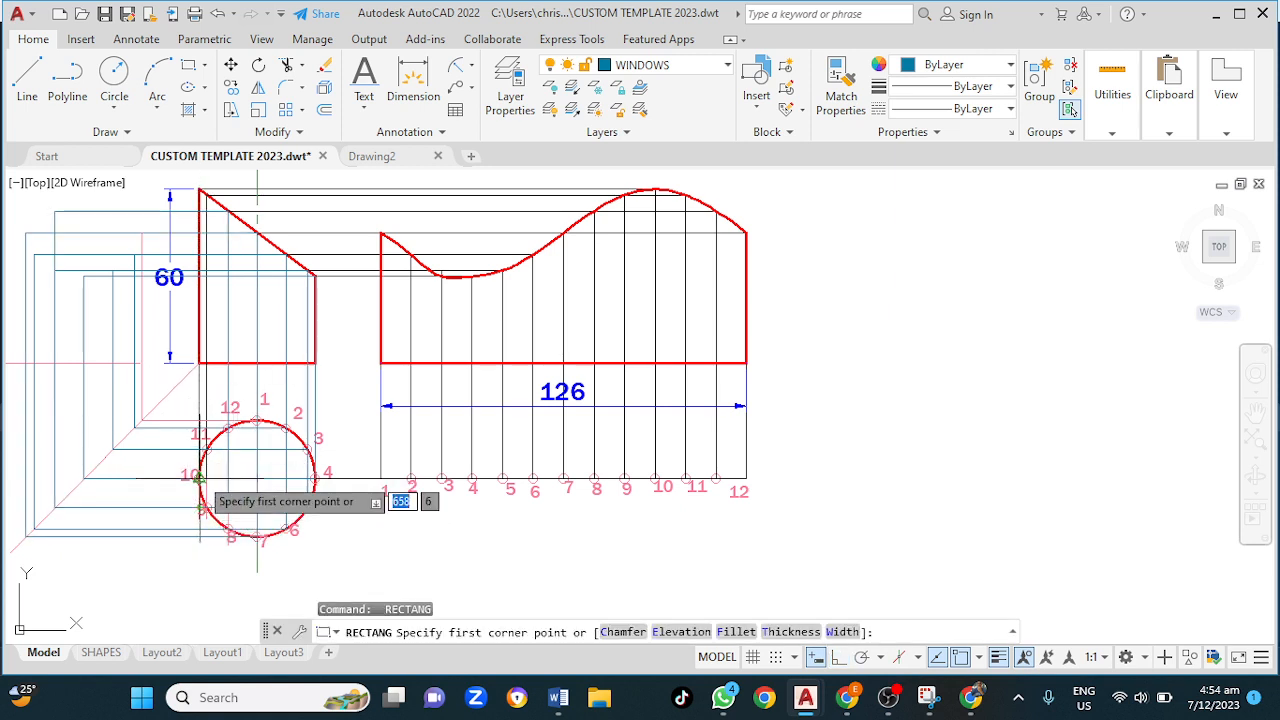
click(199, 478)
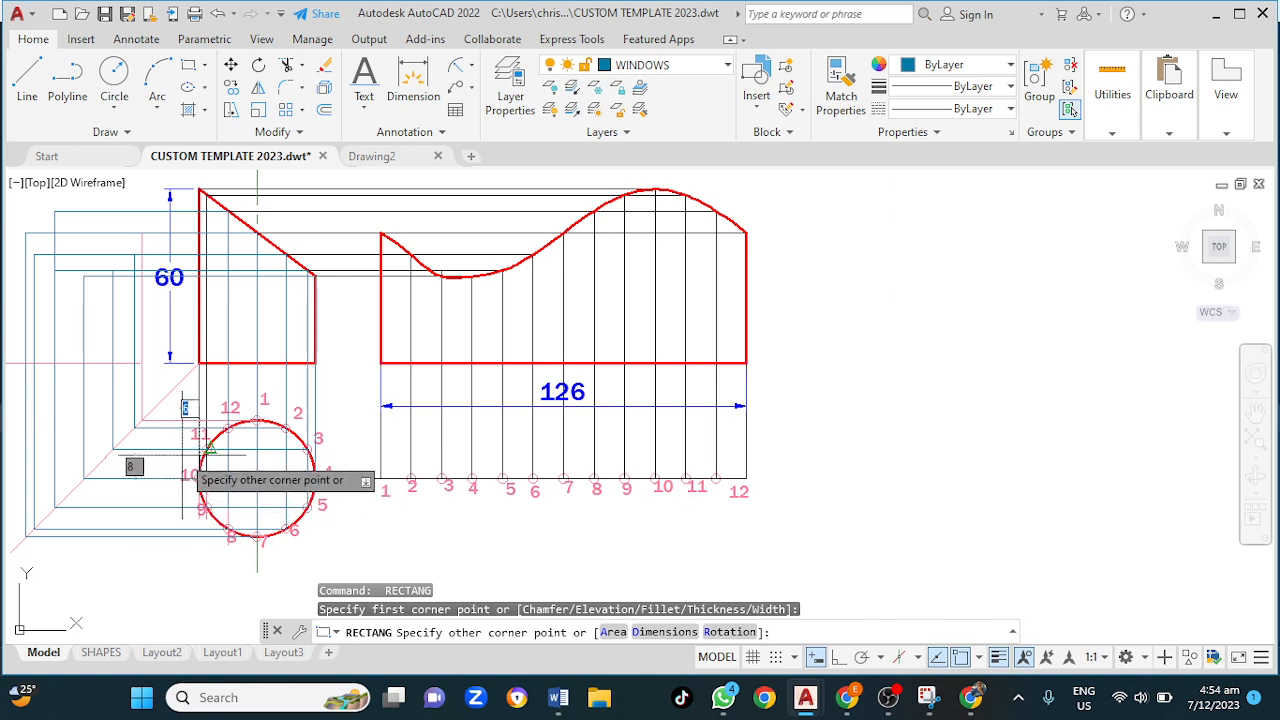
key(Escape)
Step: Draw a projection rectangle from the slanted edge's upper end to the 45° line, level with plan point 10
key(Return)
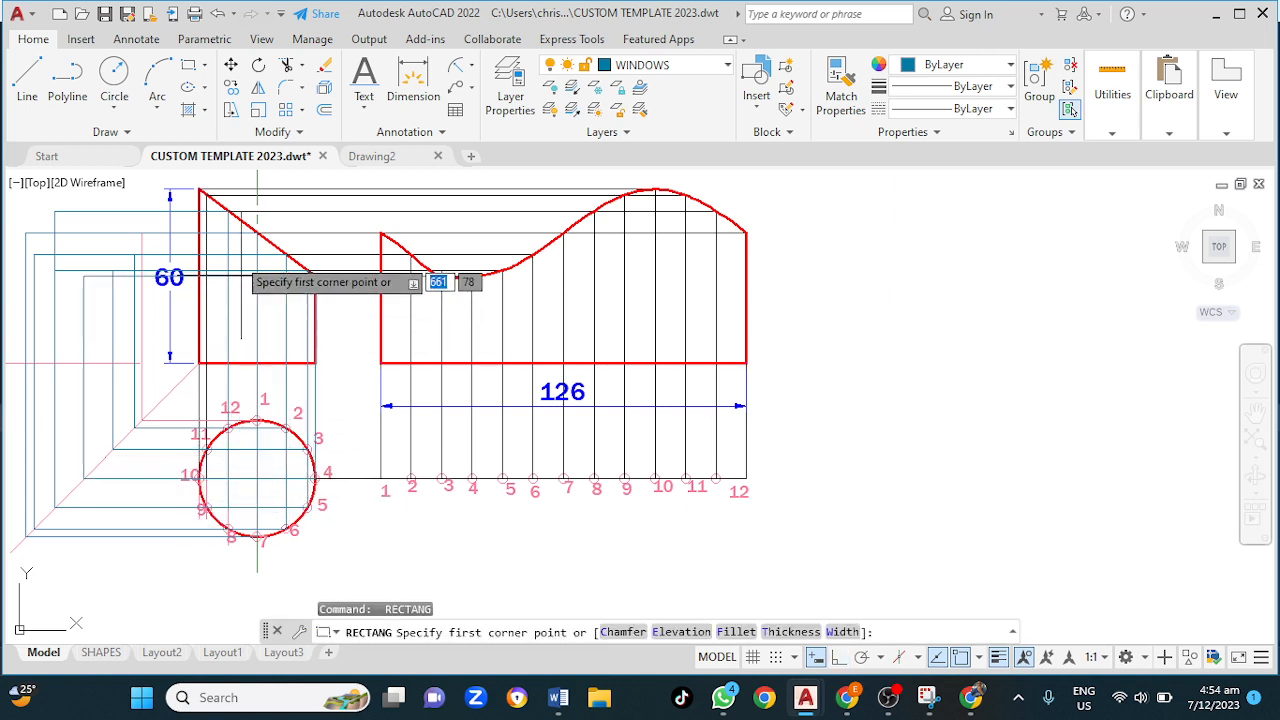
click(199, 189)
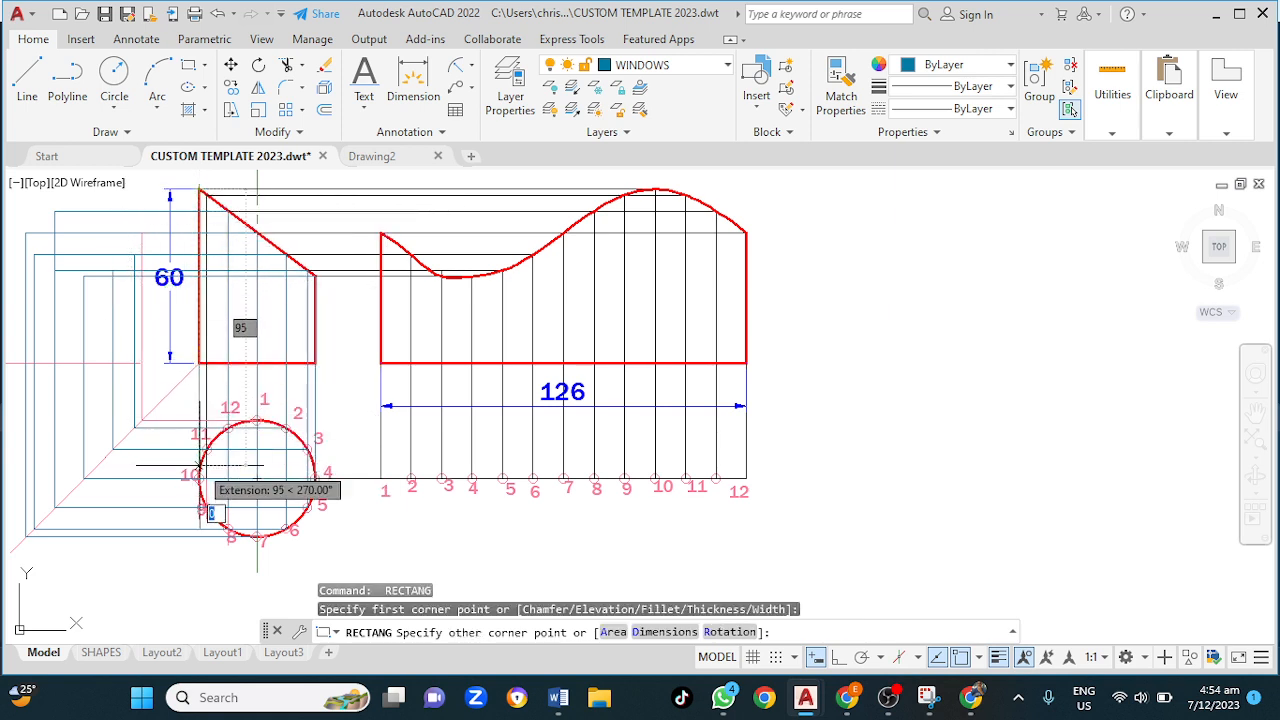
click(84, 478)
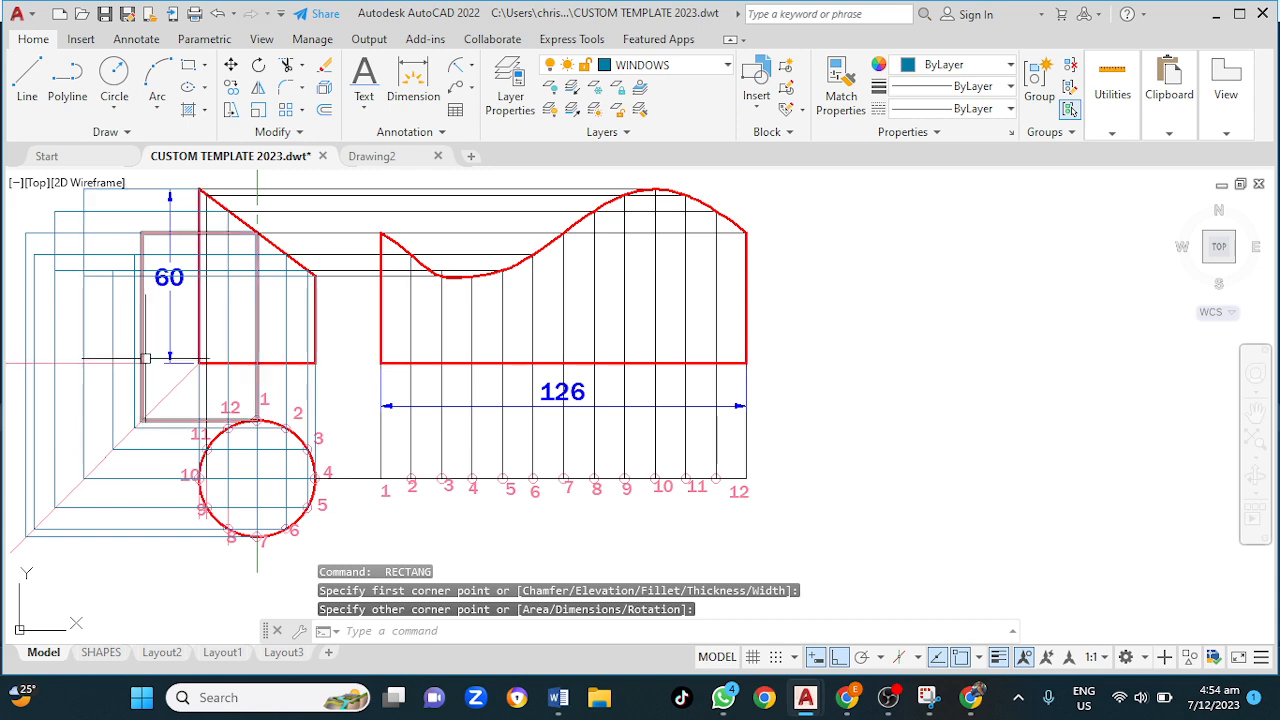
Step: Draw a projection rectangle from the projector shared by points 9 and 11 on the slanted edge to the 45° line, level with plan point 11
mouse_move(174, 337)
middle_down()
mouse_move(389, 437)
mouse_move(420, 386)
middle_up()
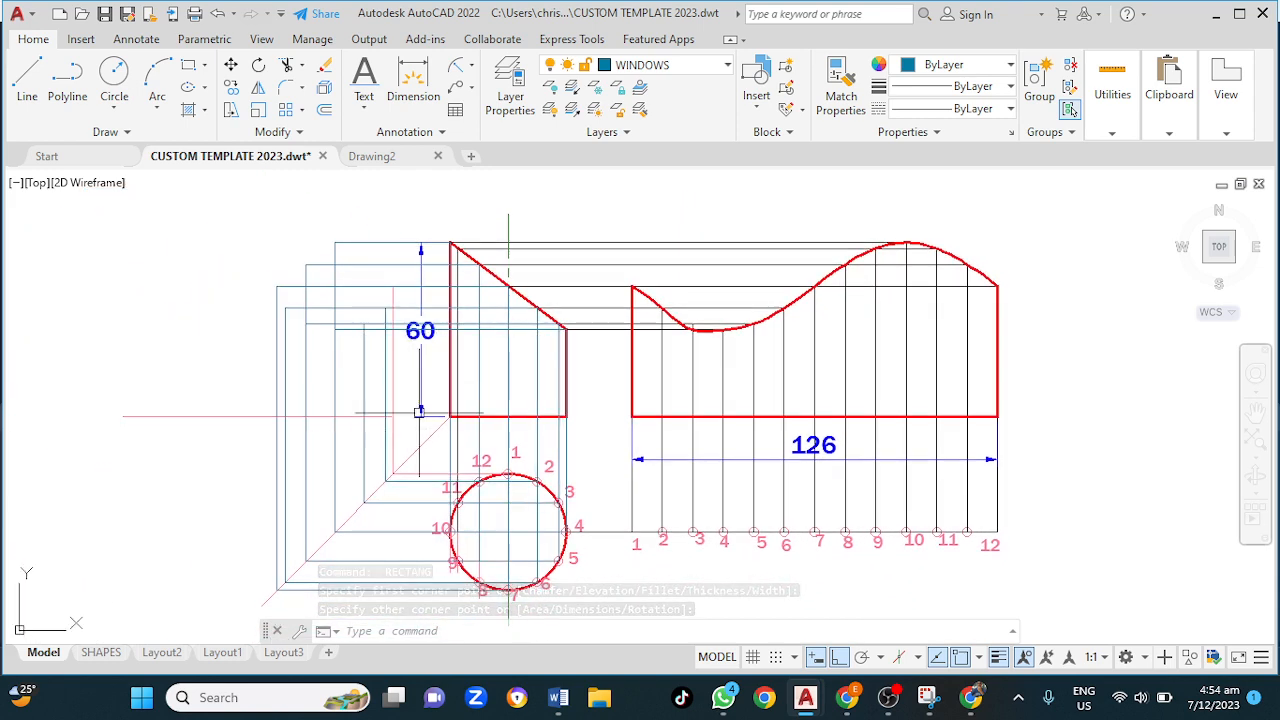
text(rec)
key(Return)
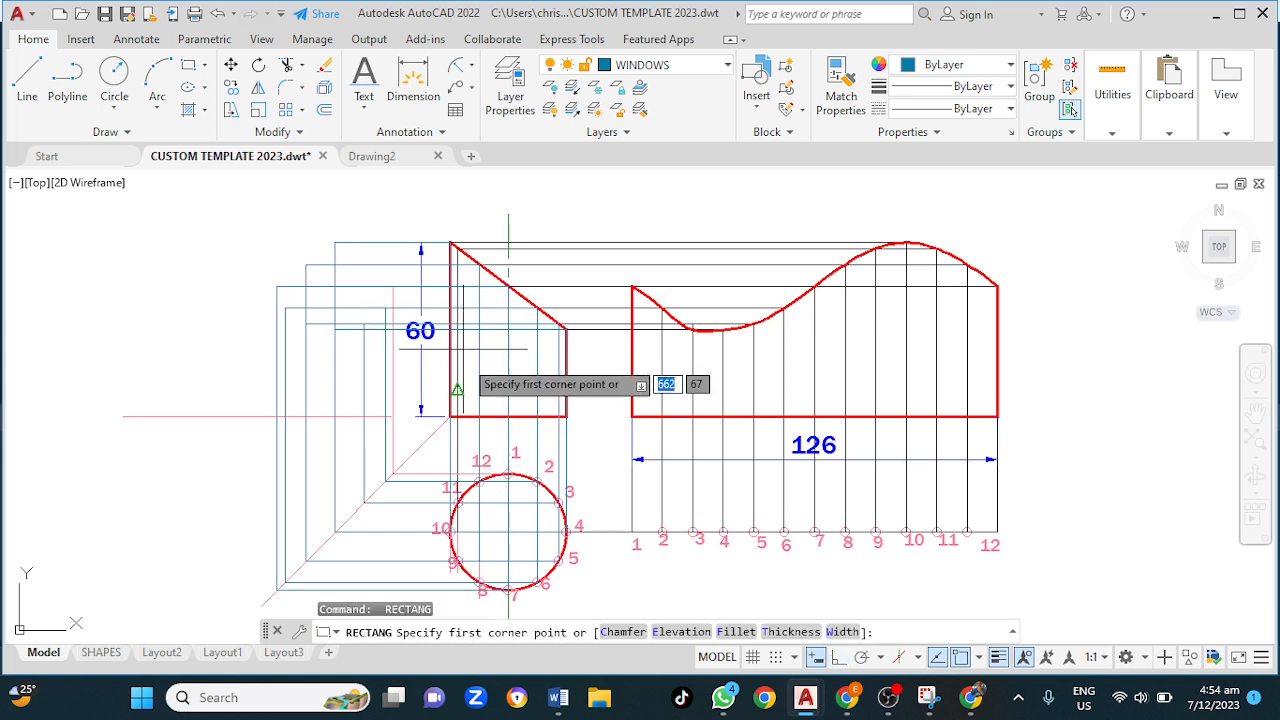
click(457, 249)
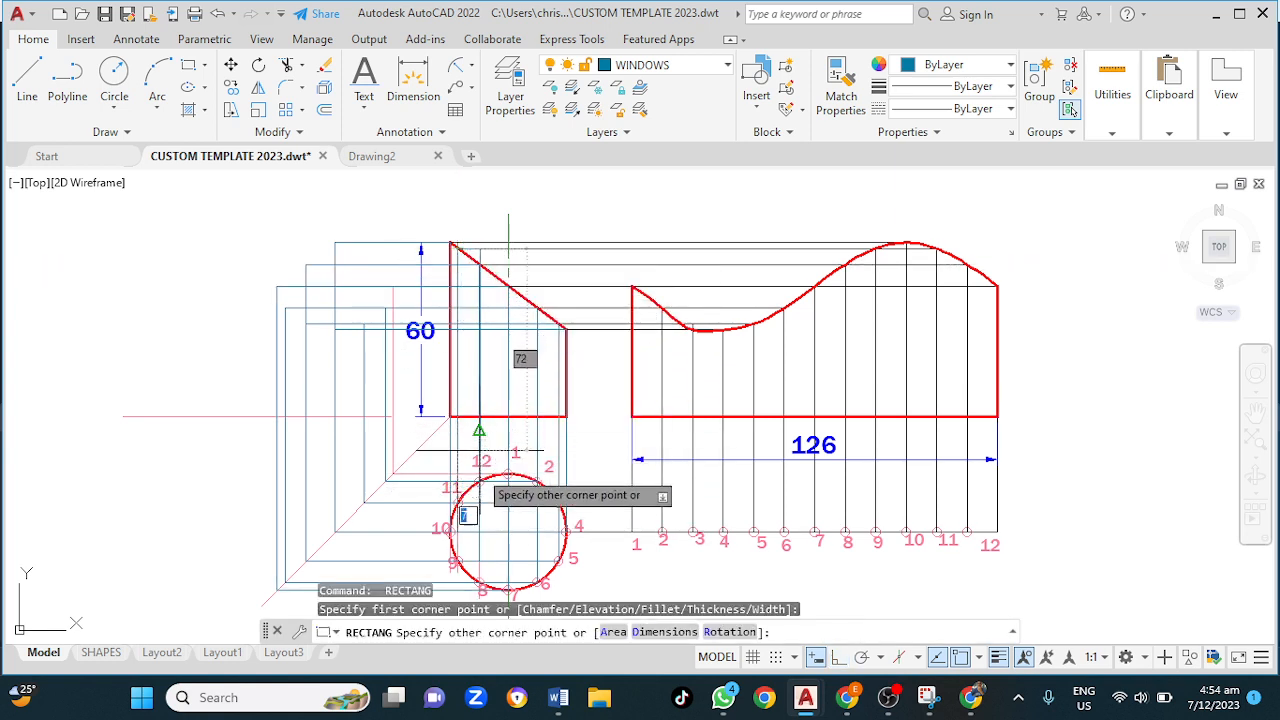
click(363, 501)
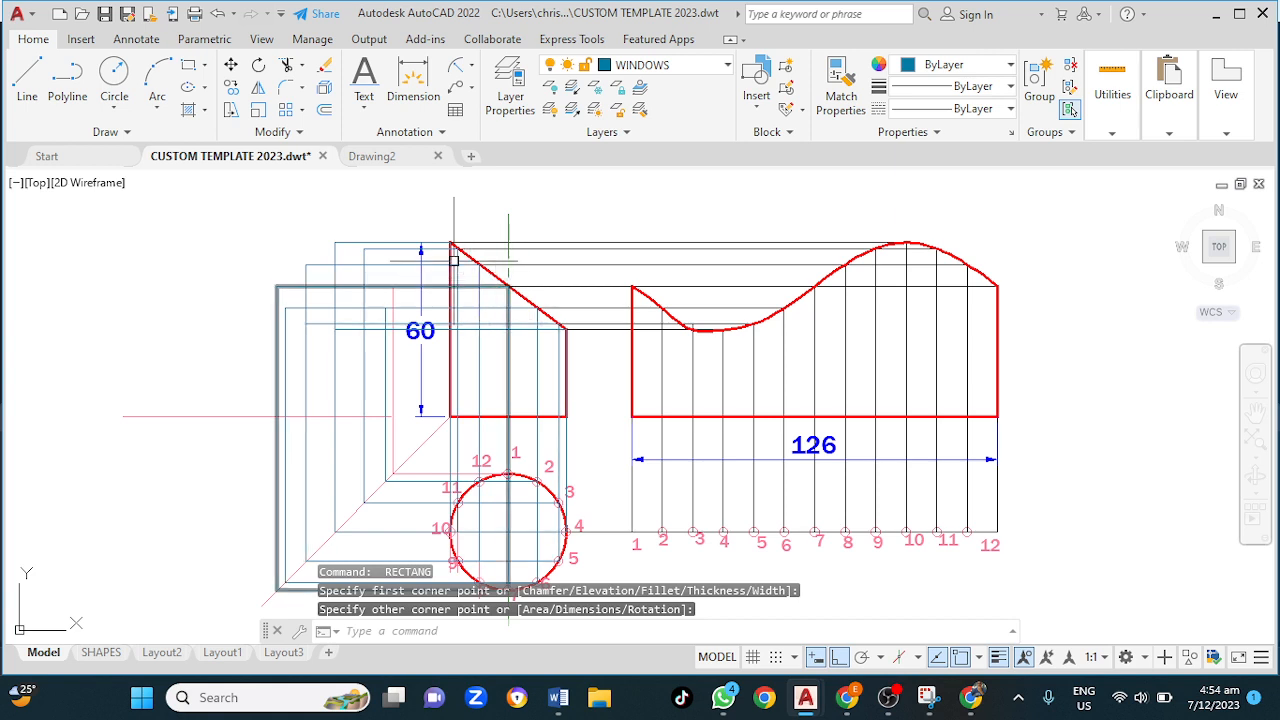
Step: Draw a projection rectangle from the projector shared by points 8 and 12 on the slanted edge to the 45° line, level with plan point 12
key(Return)
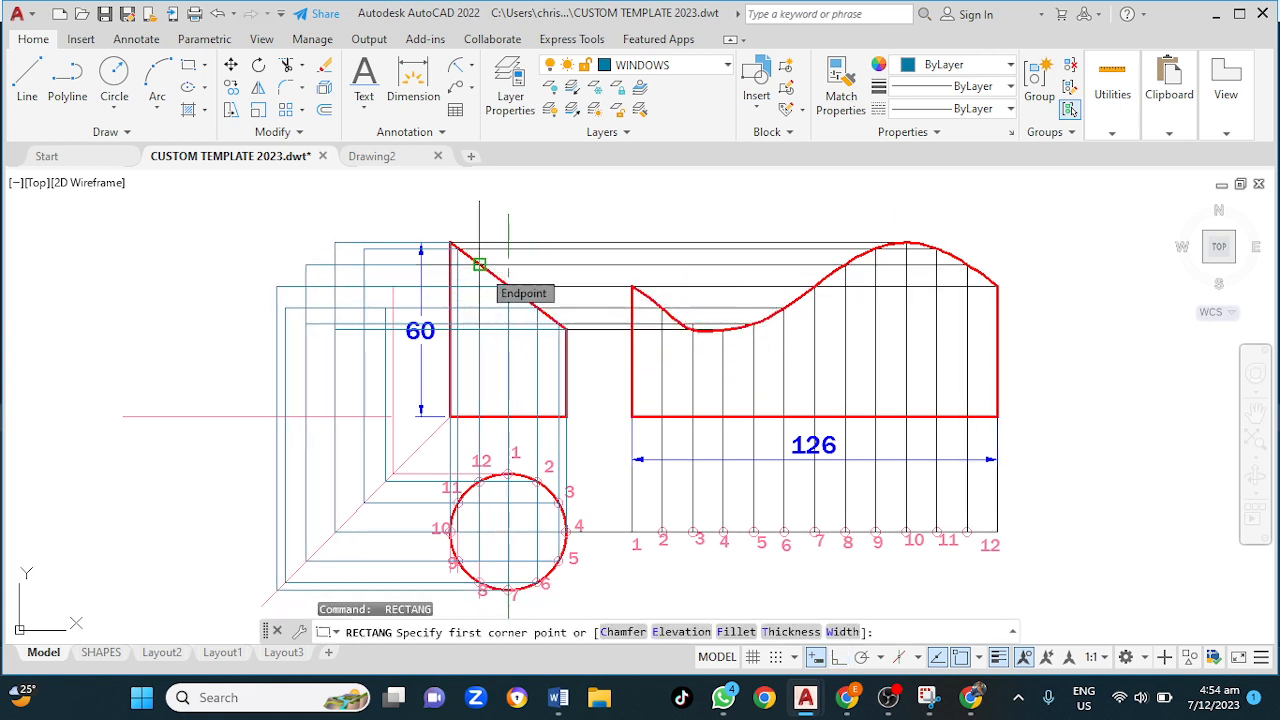
click(479, 264)
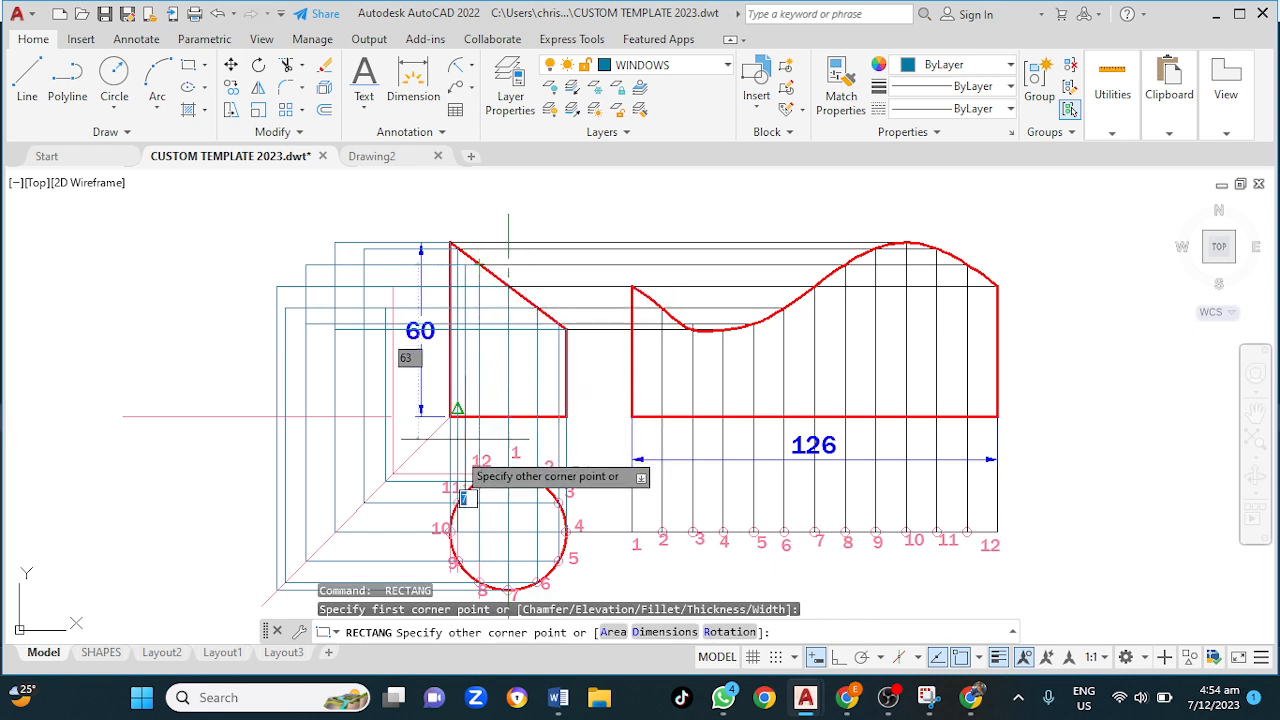
click(385, 481)
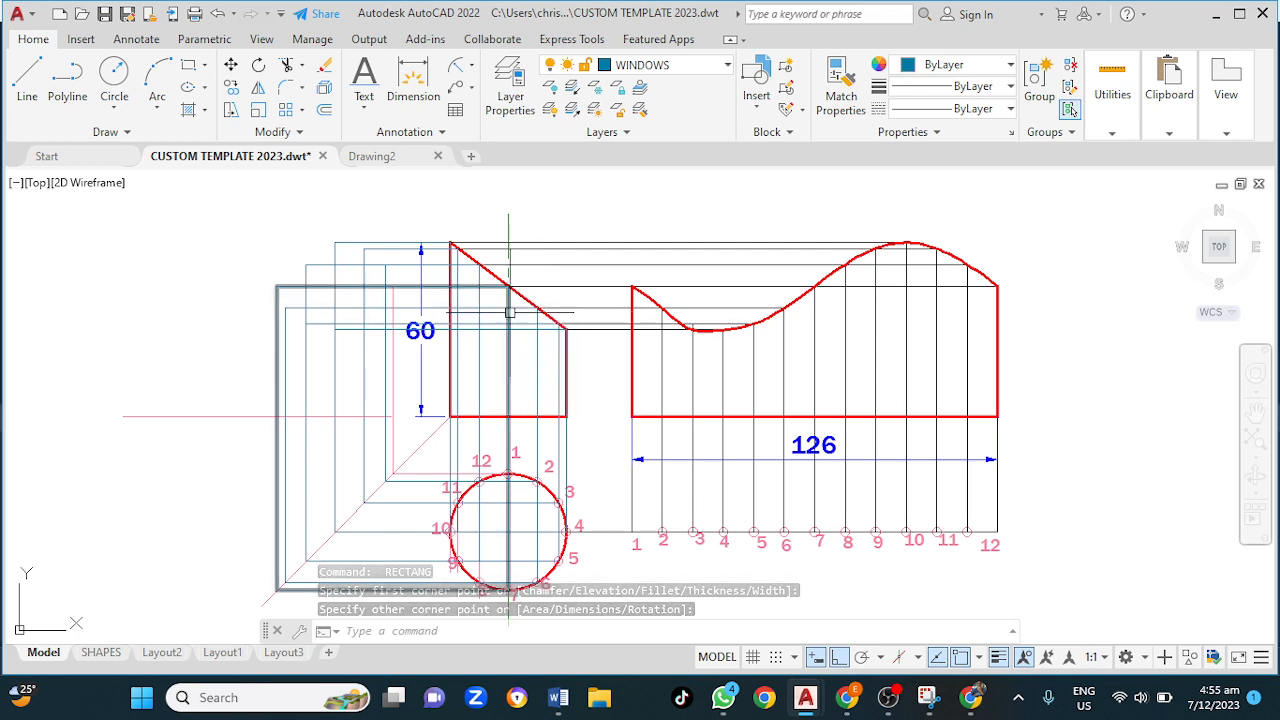
Step: Make OUTLINE P&S the current layer
scroll(356, 308, up, 4)
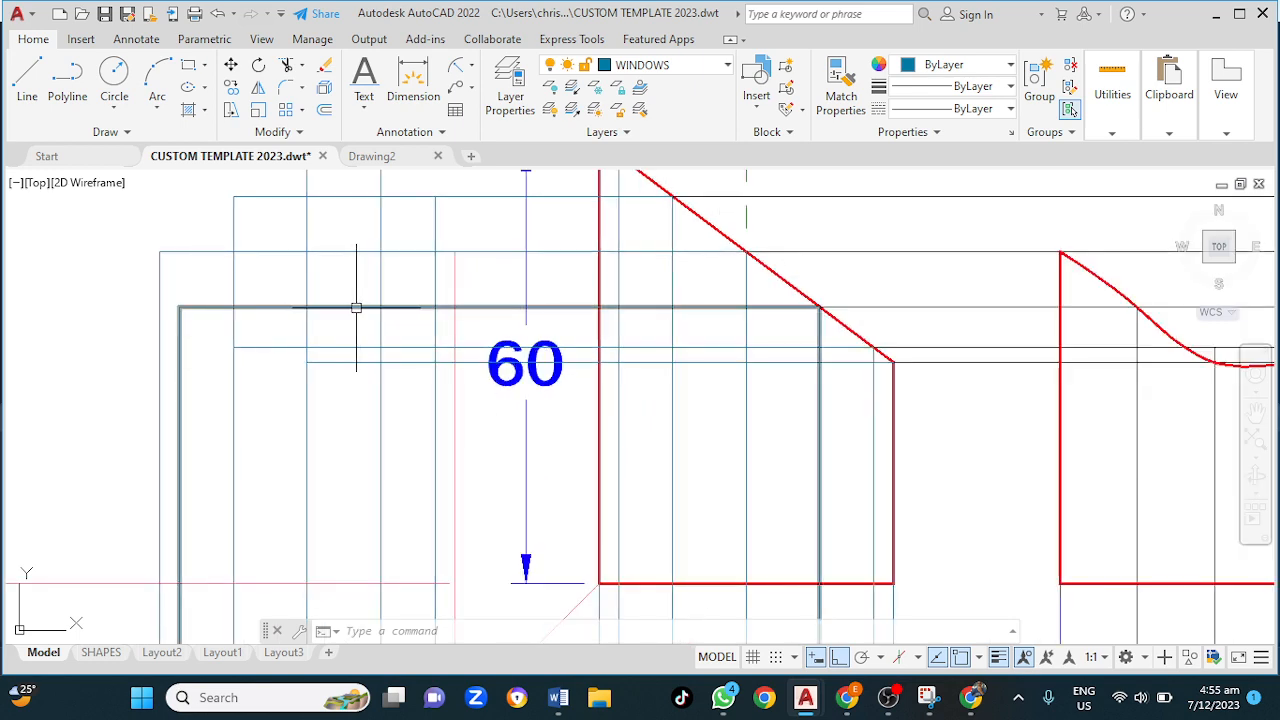
scroll(413, 309, down, 2)
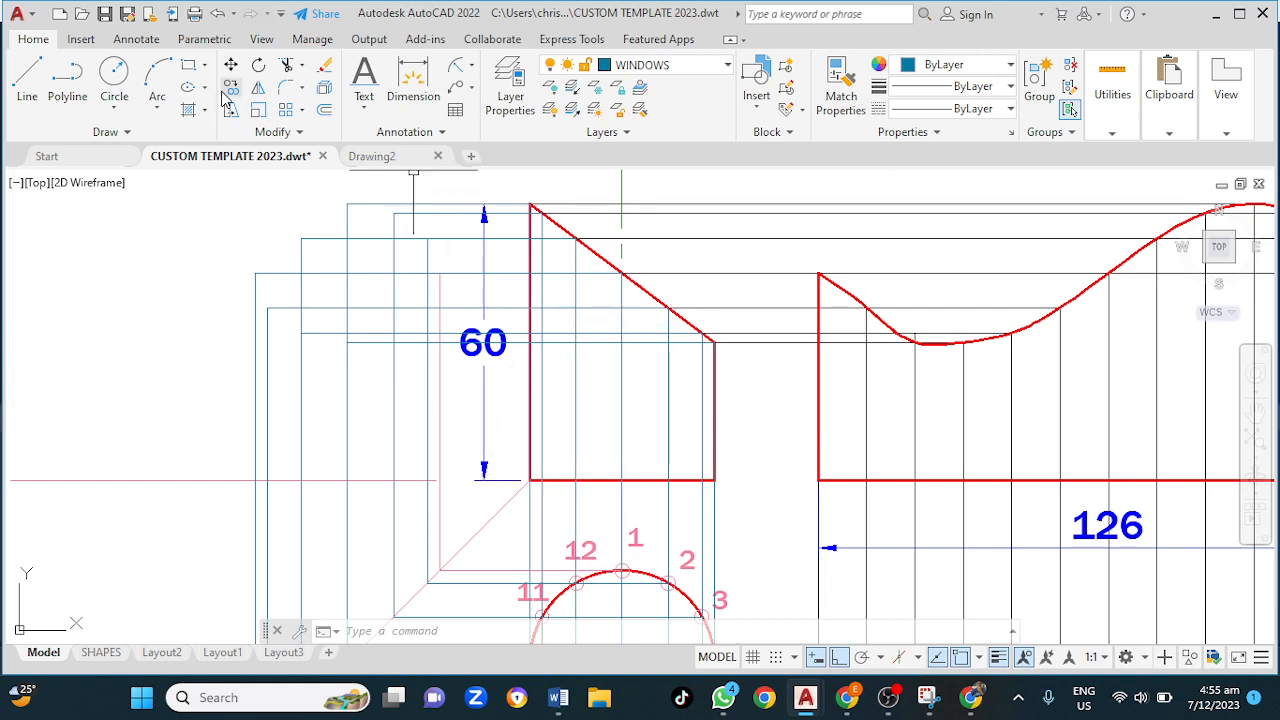
click(679, 68)
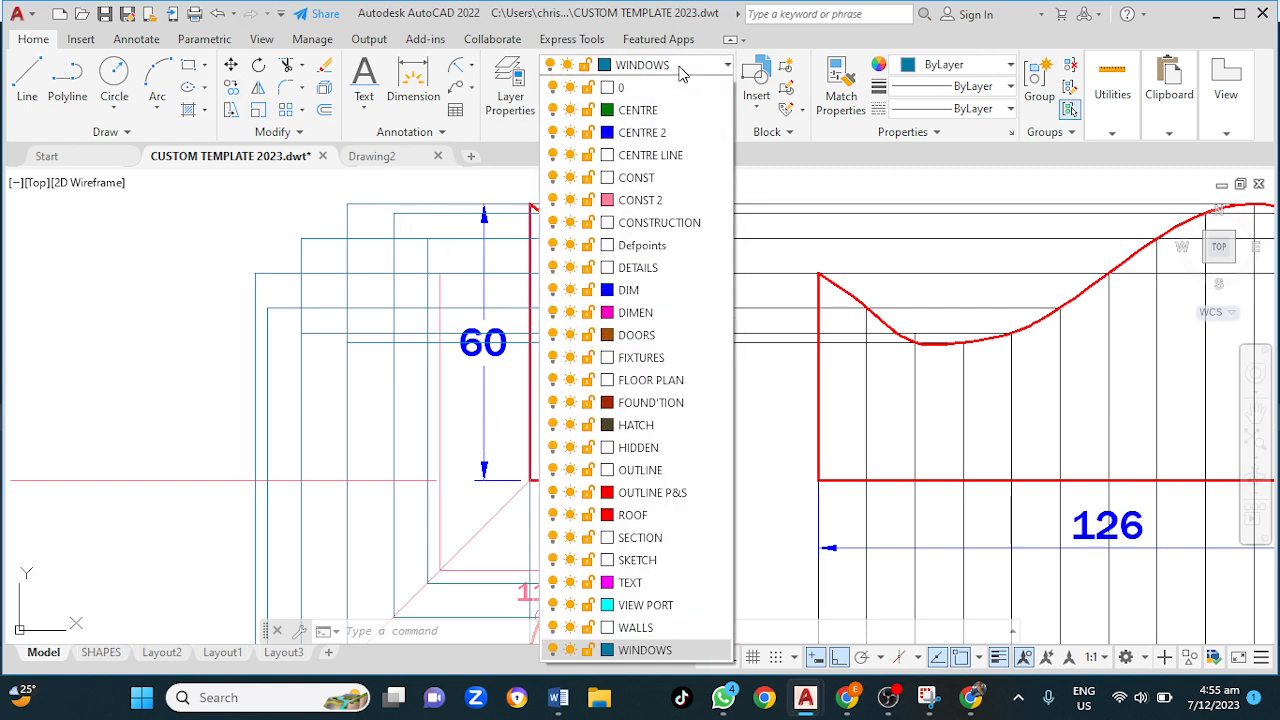
click(647, 493)
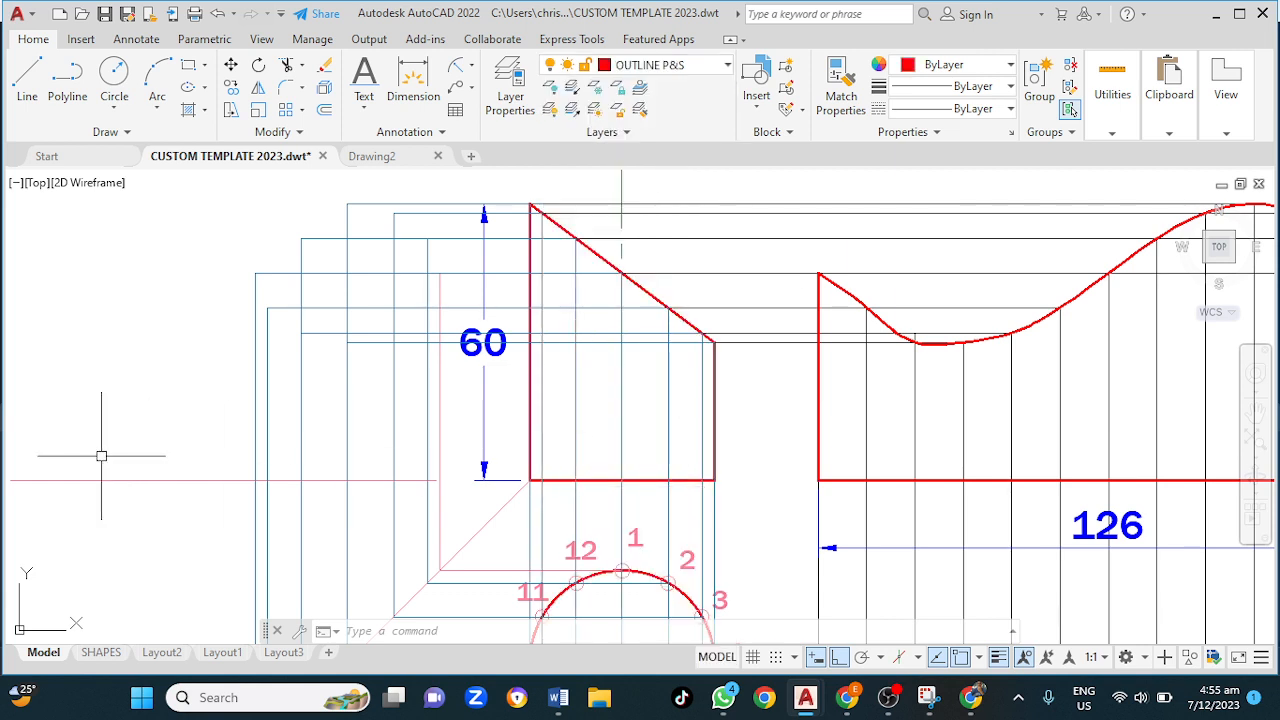
Step: Start a spline at the projected intersection for point 1 of the end view and pass it through the intersections for points 2 to 7
text(spl)
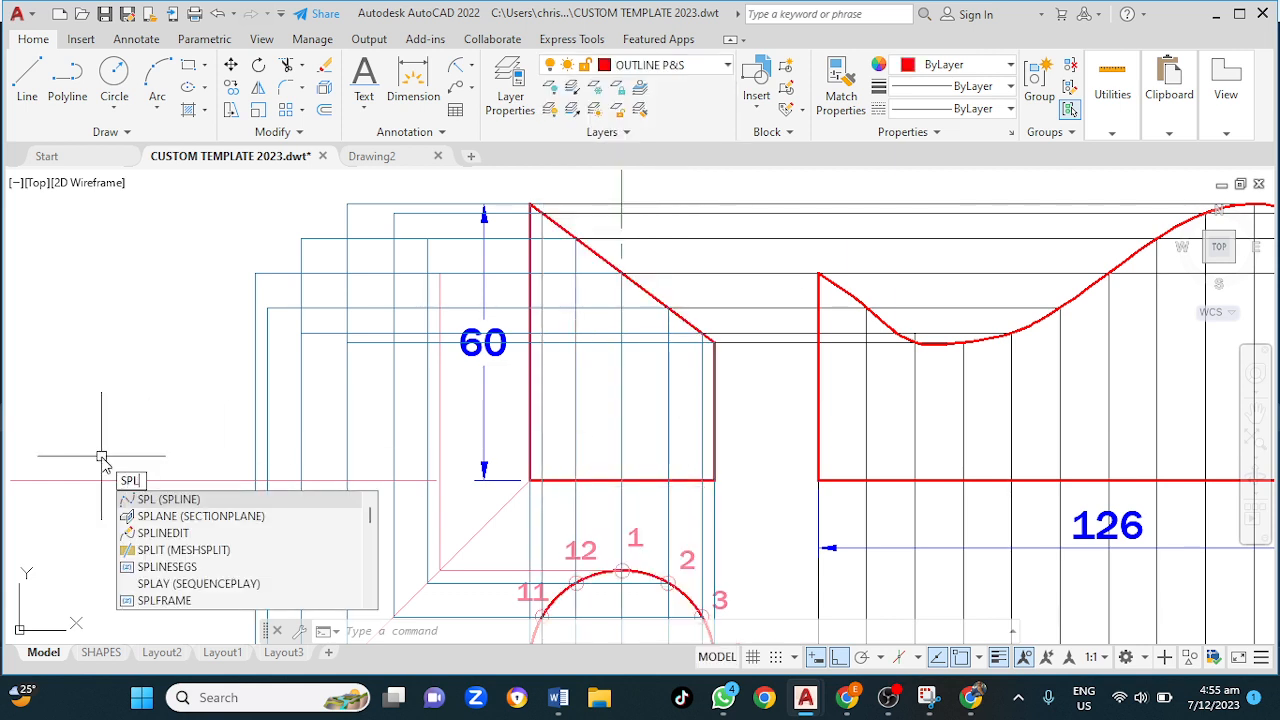
key(Return)
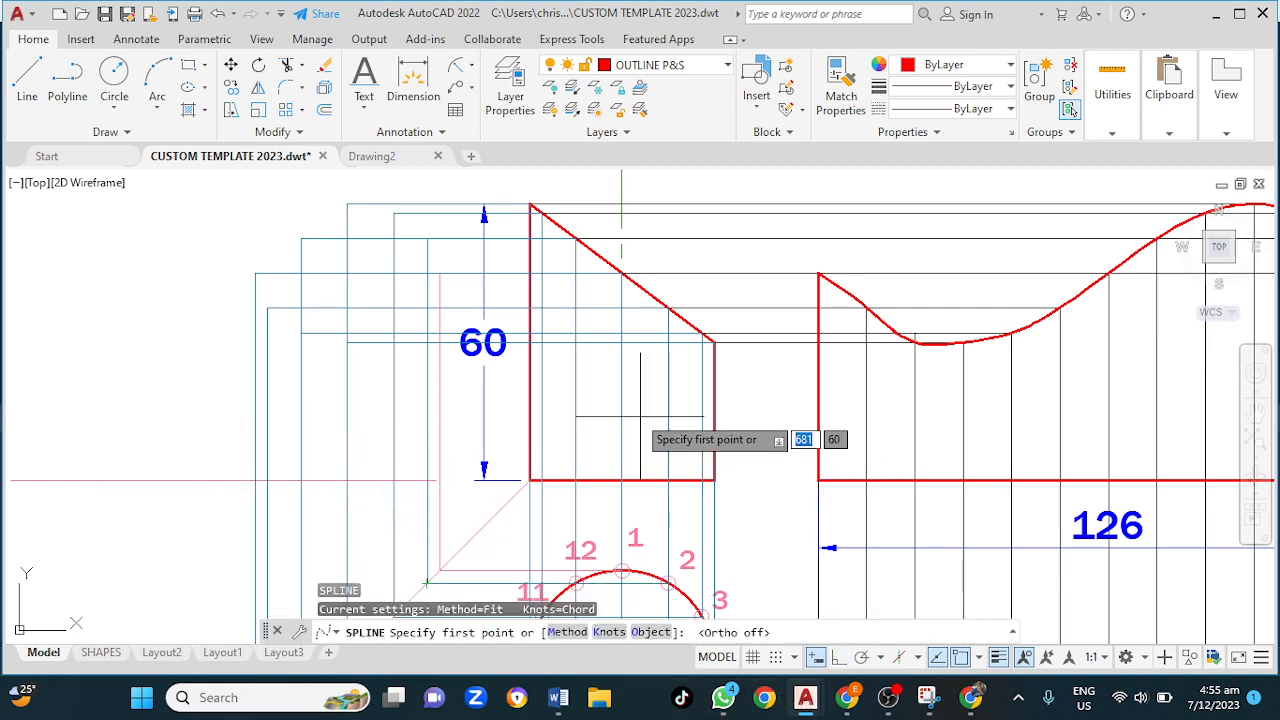
scroll(634, 410, down, 2)
mouse_move(634, 414)
middle_down()
mouse_move(659, 291)
mouse_move(537, 357)
mouse_move(528, 319)
middle_up()
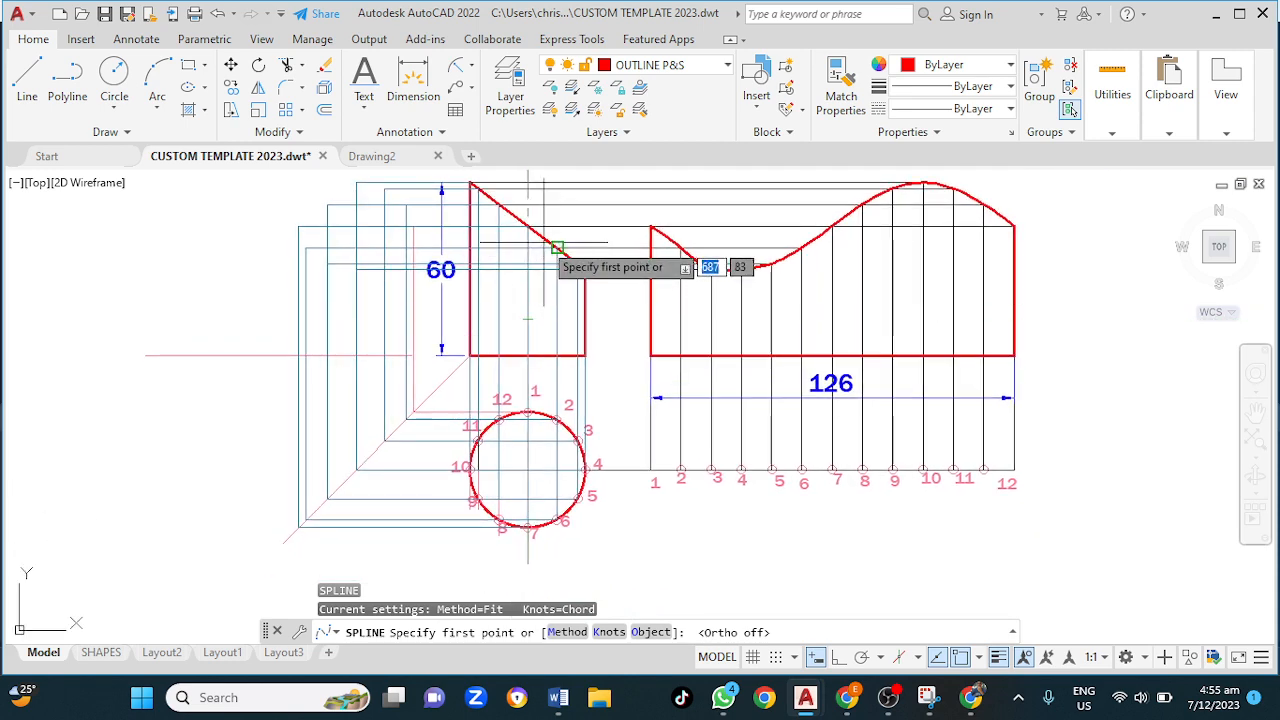
click(414, 226)
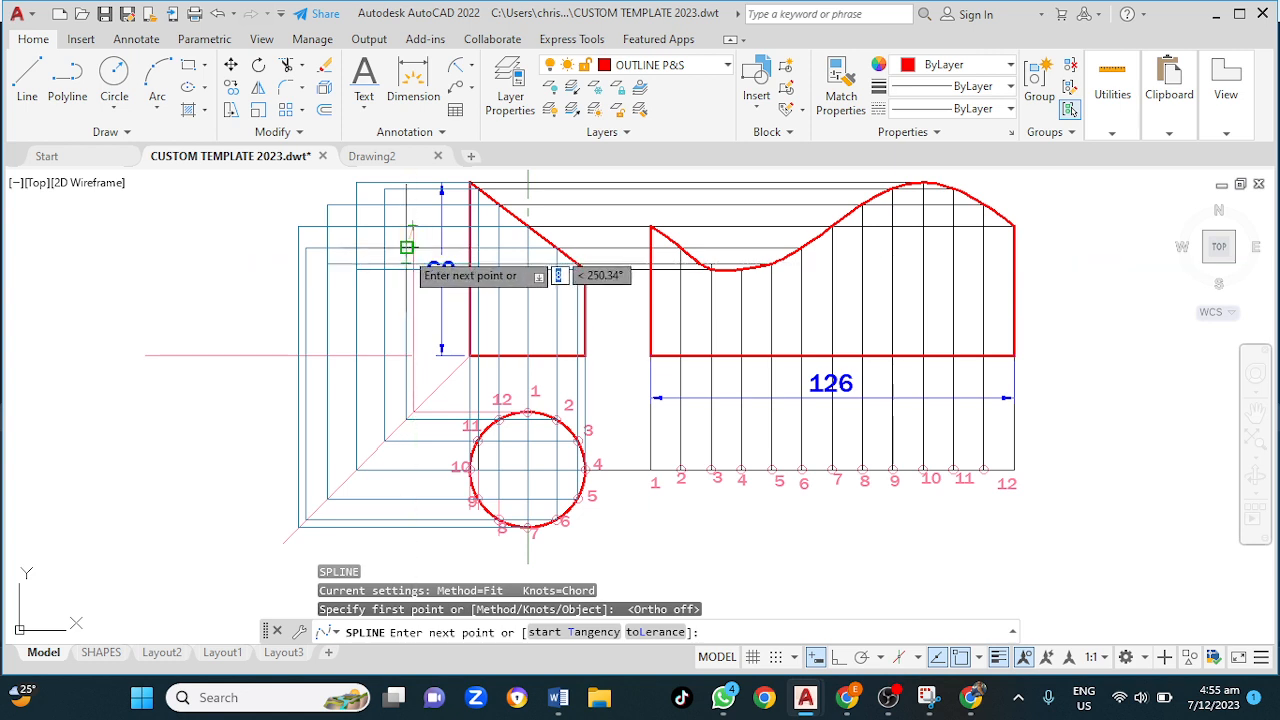
click(407, 247)
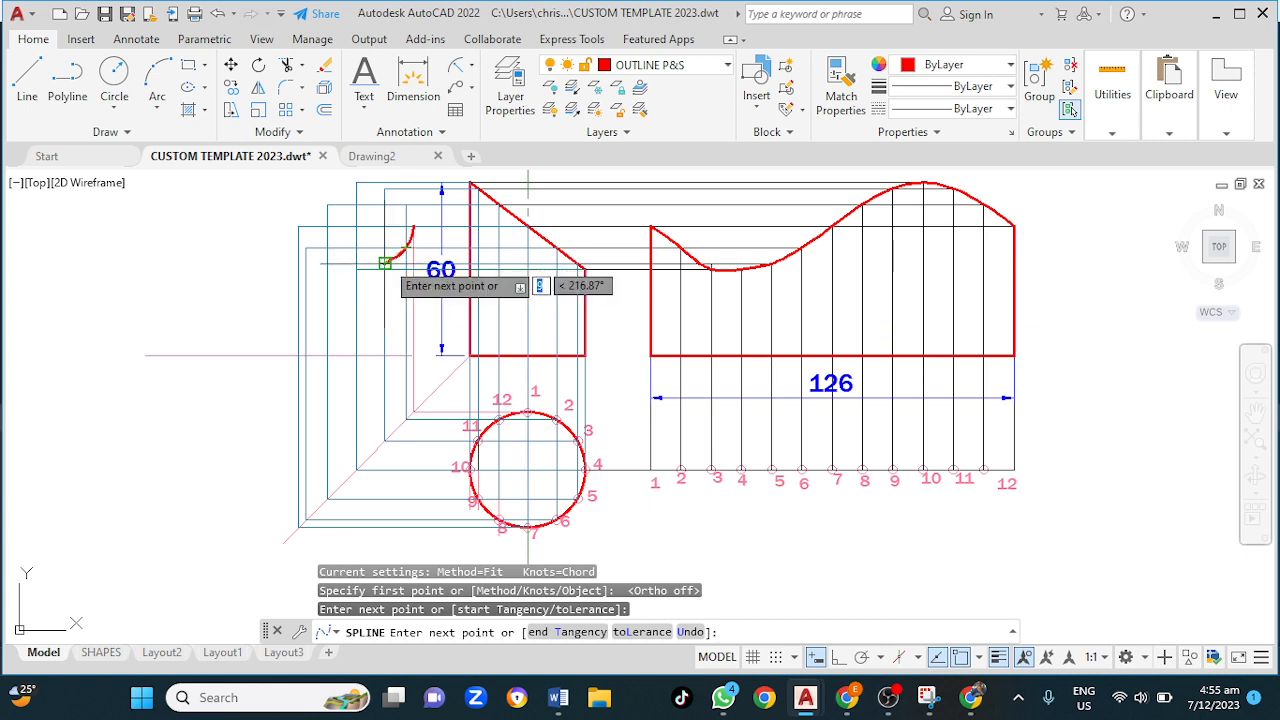
scroll(385, 263, up, 2)
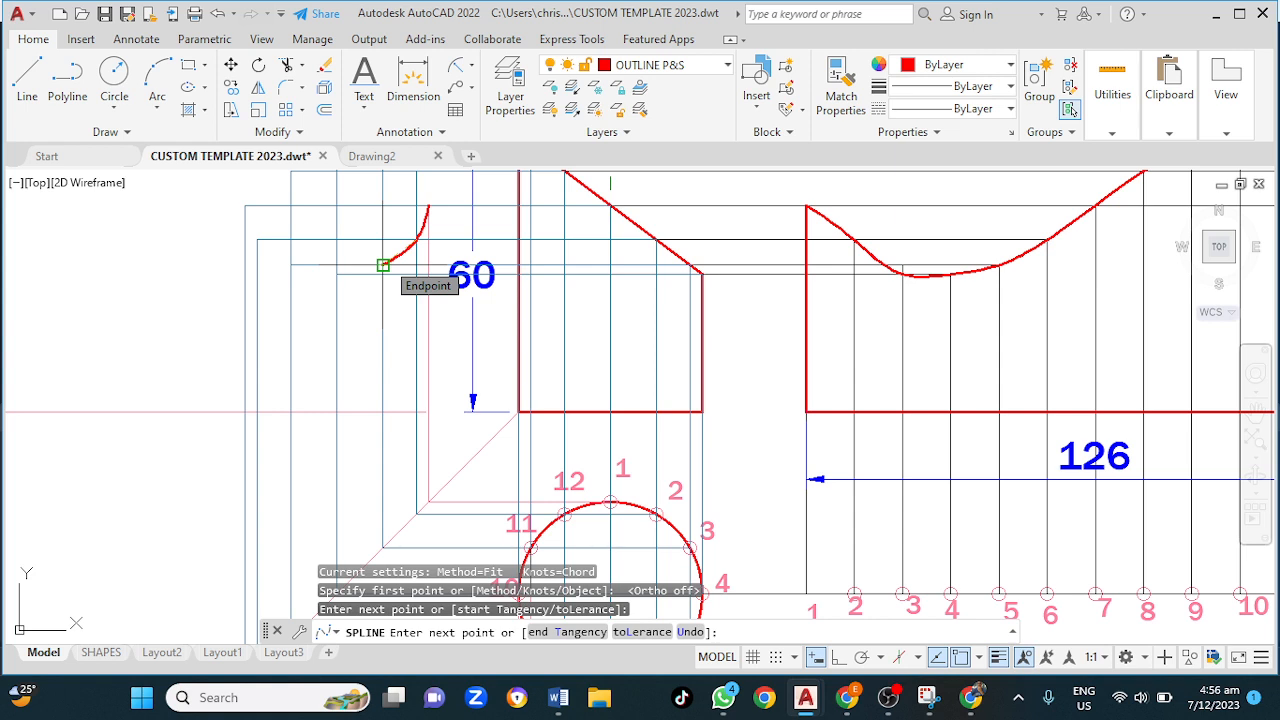
mouse_move(383, 265)
middle_down()
mouse_move(386, 211)
mouse_move(380, 237)
mouse_move(354, 240)
mouse_move(351, 197)
mouse_move(351, 256)
middle_up()
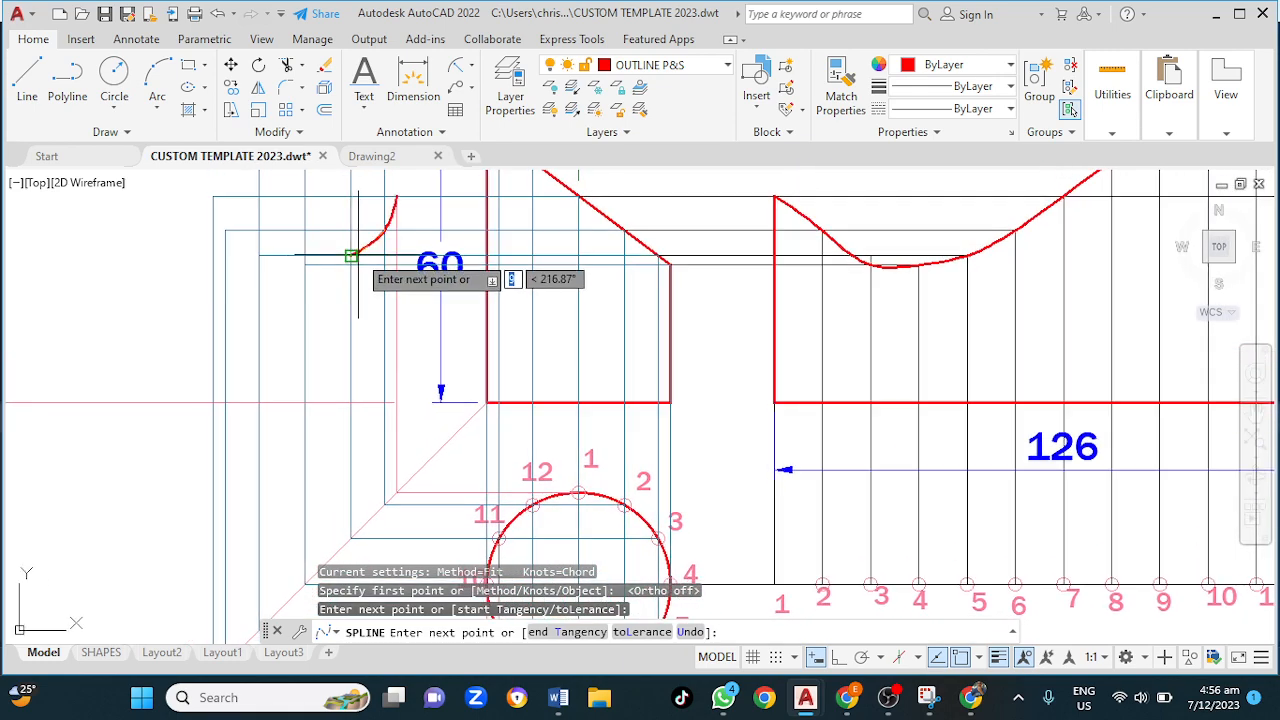
click(351, 256)
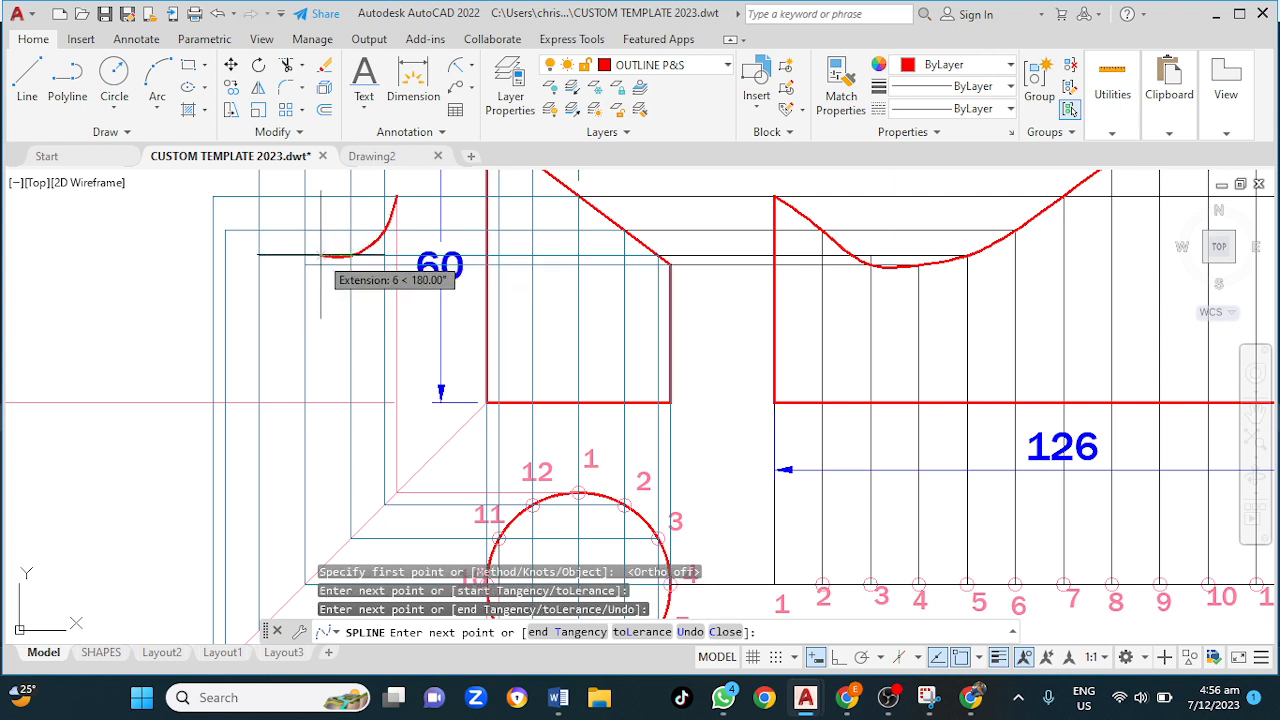
click(305, 265)
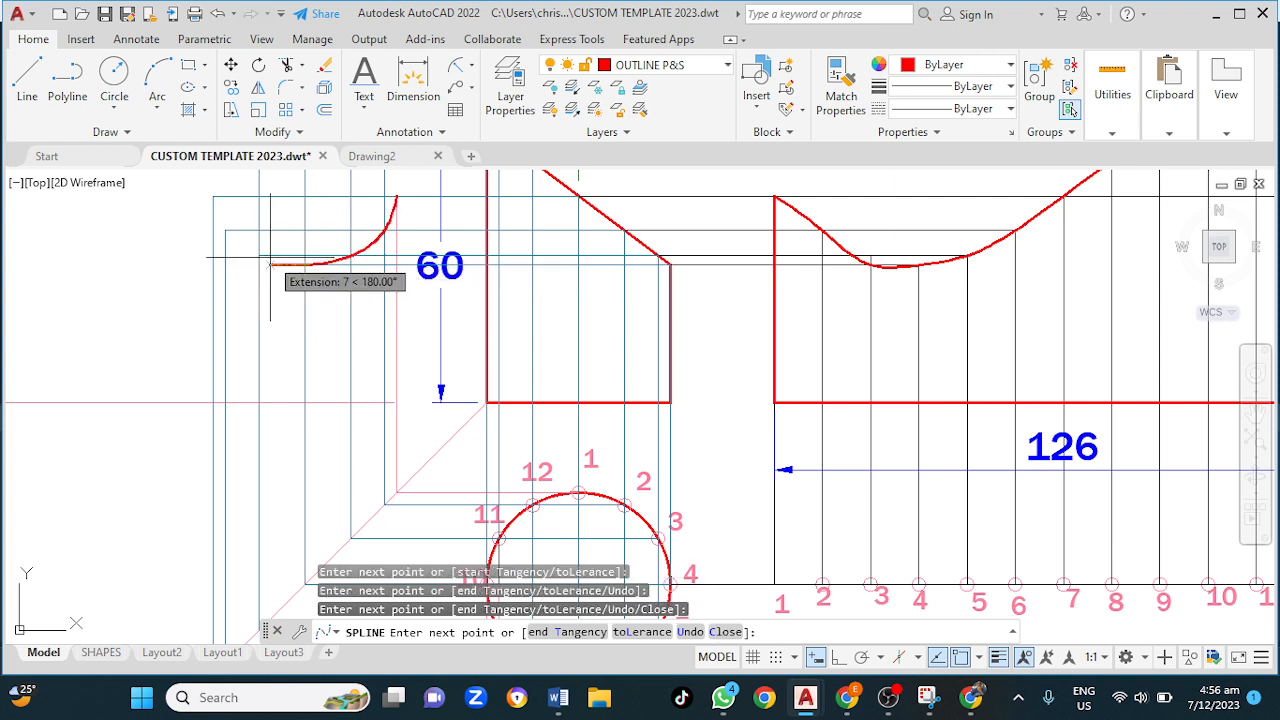
click(259, 256)
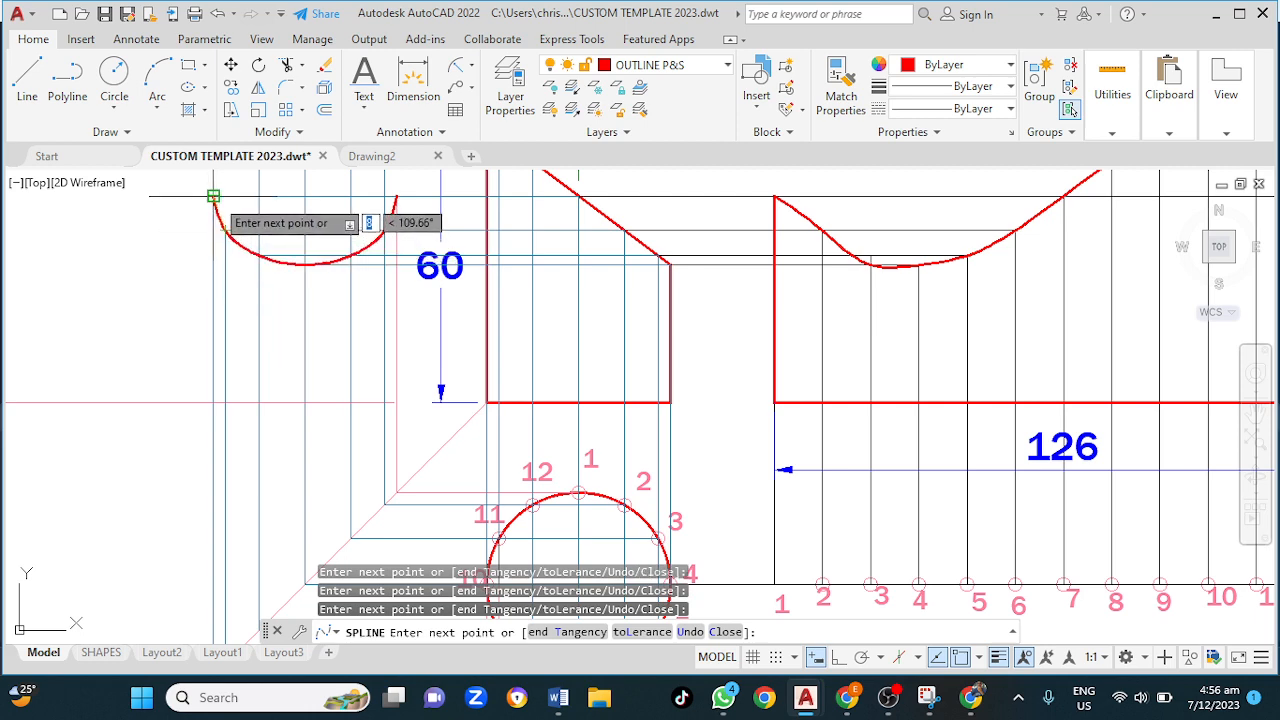
Step: Continue the spline through the upper projected intersections and back past point 1, ending it at the intersection for point 2
middle_drag(246, 183, 245, 269)
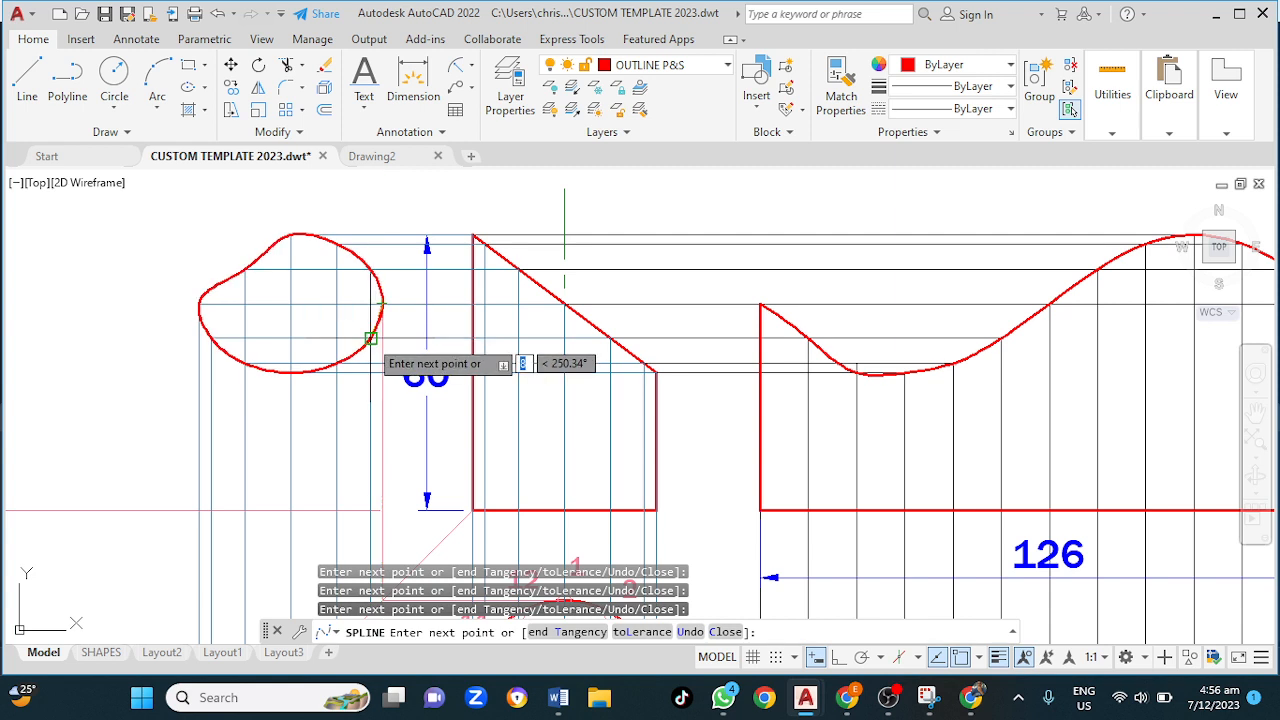
click(370, 338)
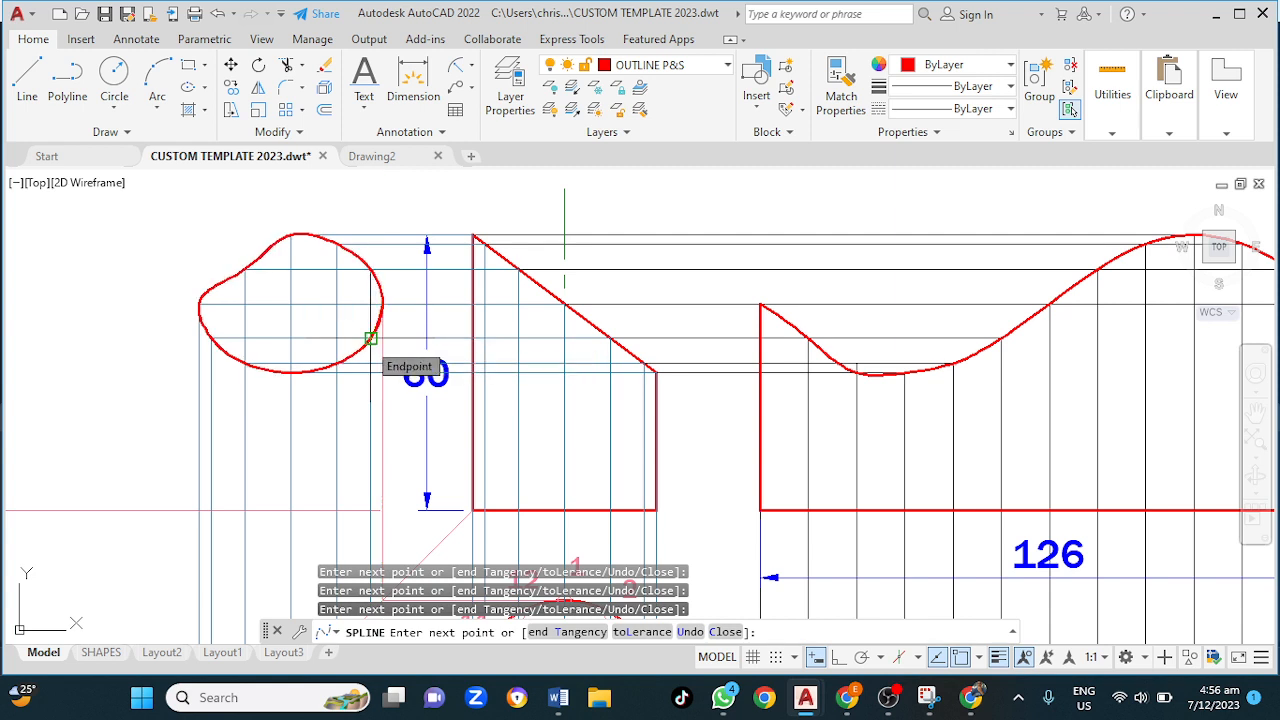
key(Return)
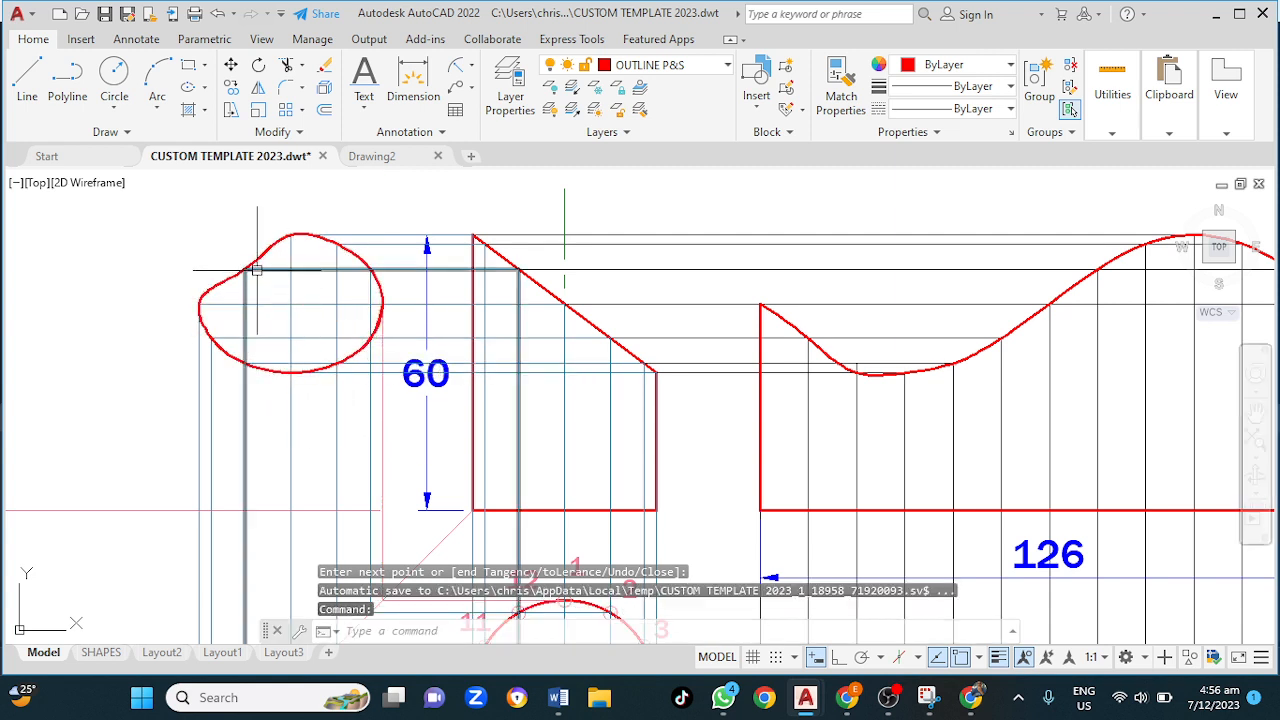
Step: Stretch the outer corner of the projection rectangle for point 6 up to the level of points 8 and 12
scroll(255, 285, up, 2)
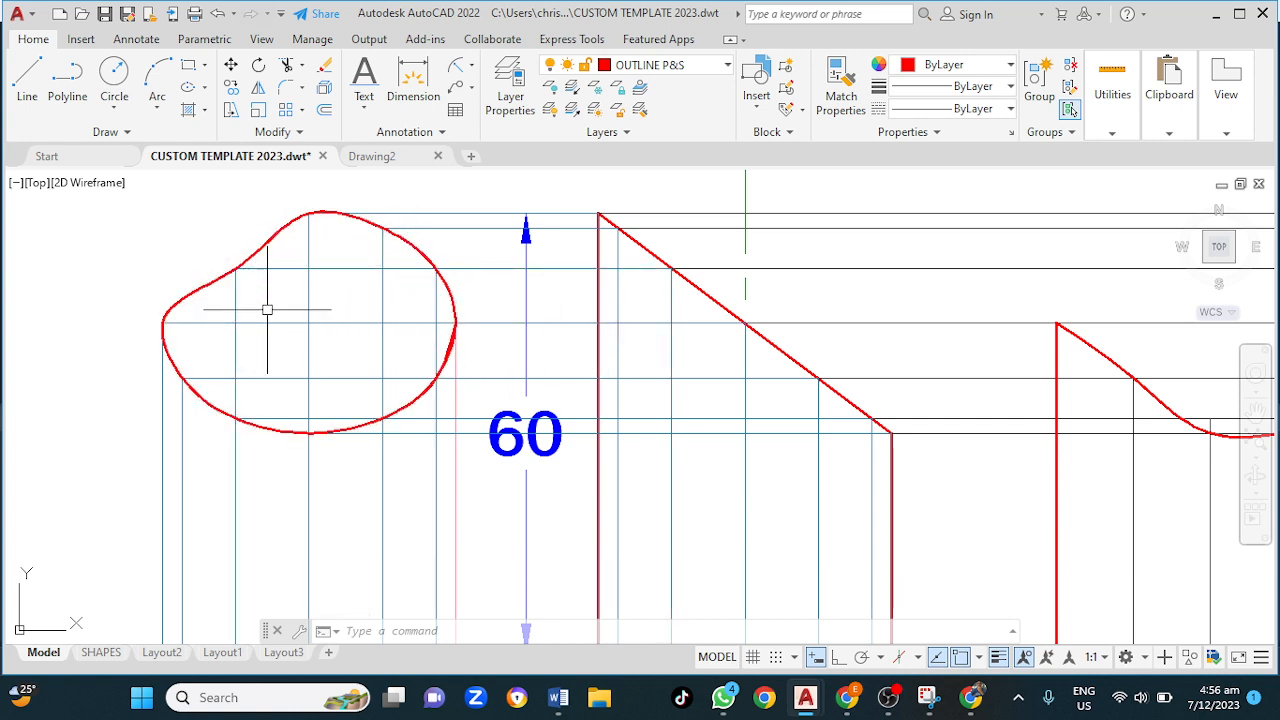
scroll(275, 313, down, 1)
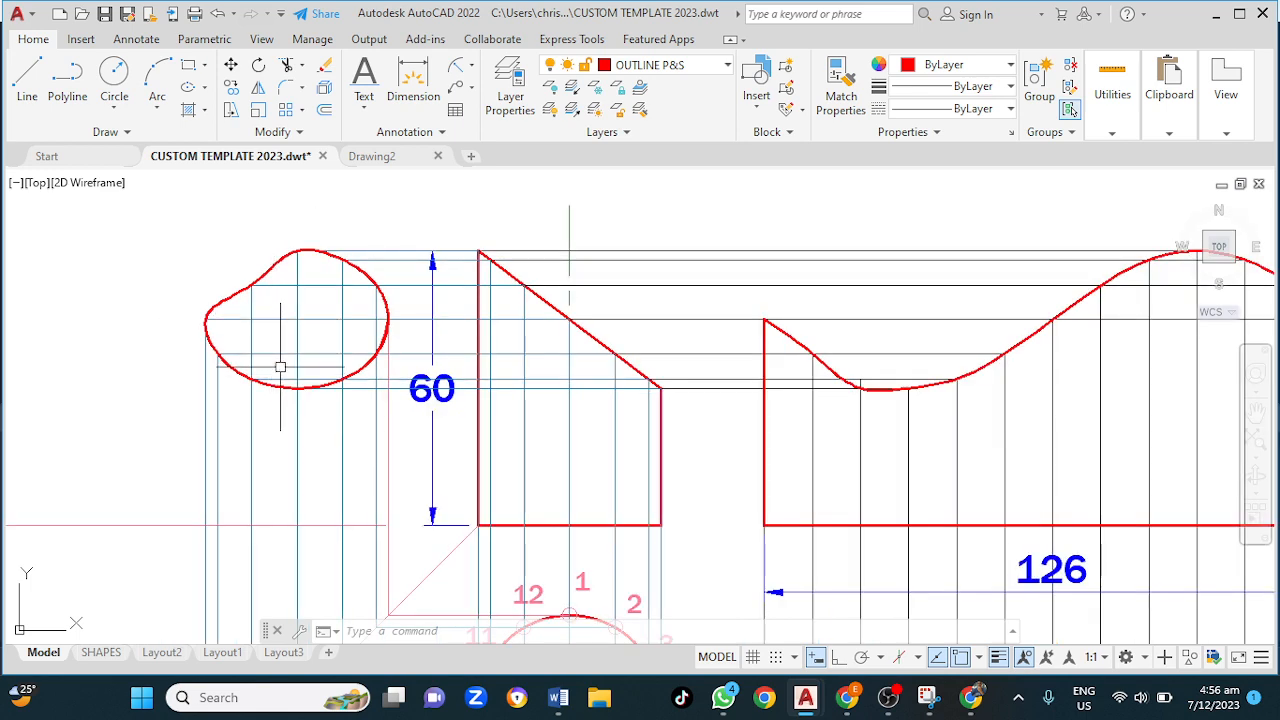
mouse_move(280, 366)
middle_down()
mouse_move(277, 295)
mouse_move(211, 340)
mouse_move(197, 325)
middle_up()
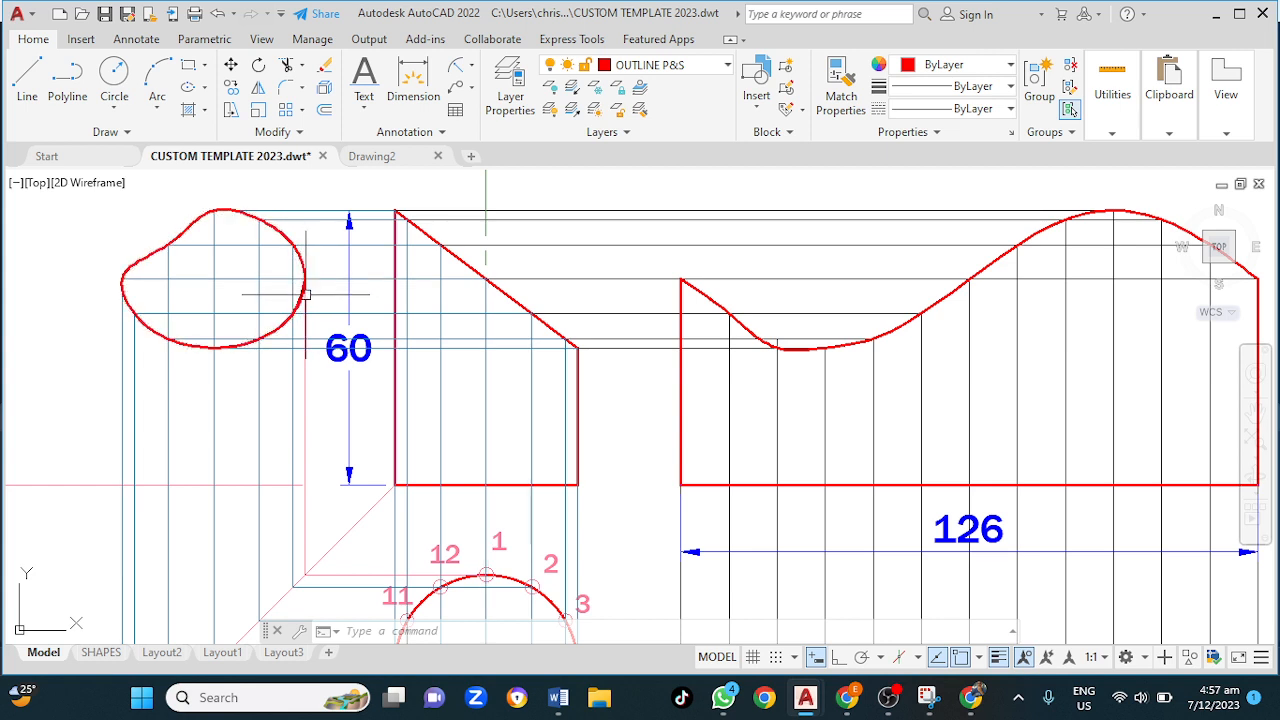
mouse_move(306, 293)
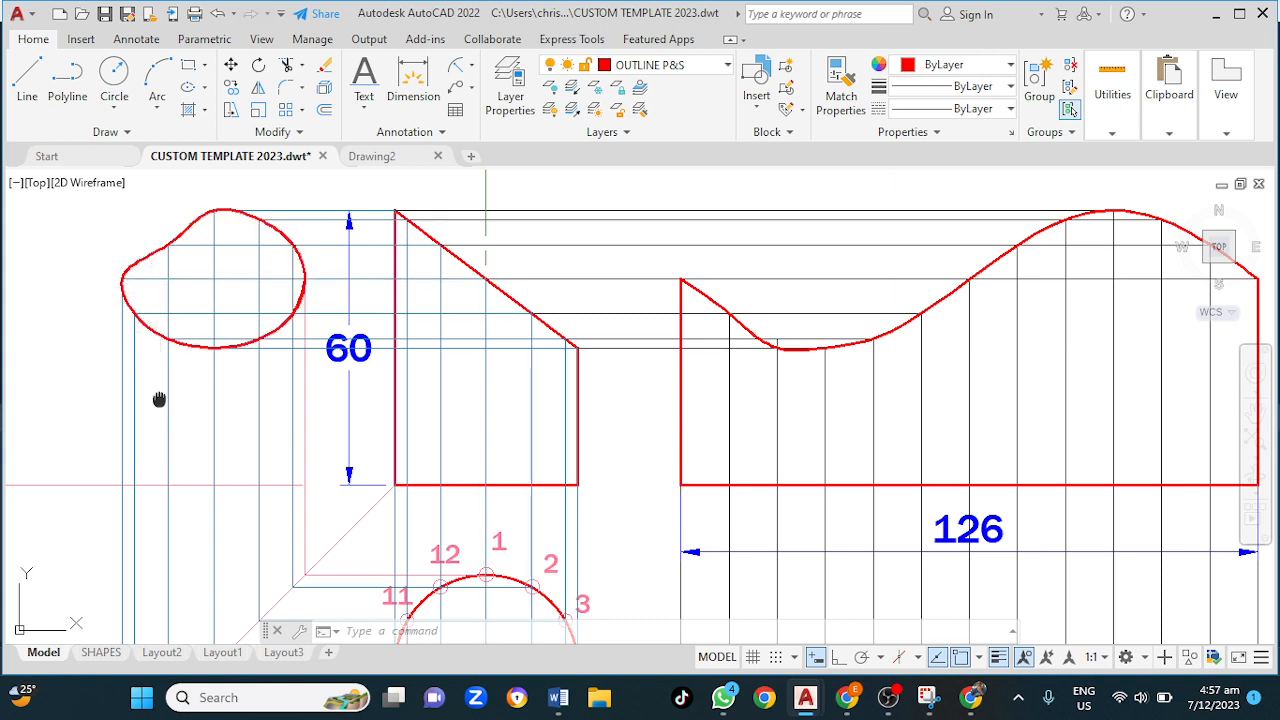
mouse_move(159, 399)
middle_down()
mouse_move(139, 240)
mouse_move(123, 291)
middle_up()
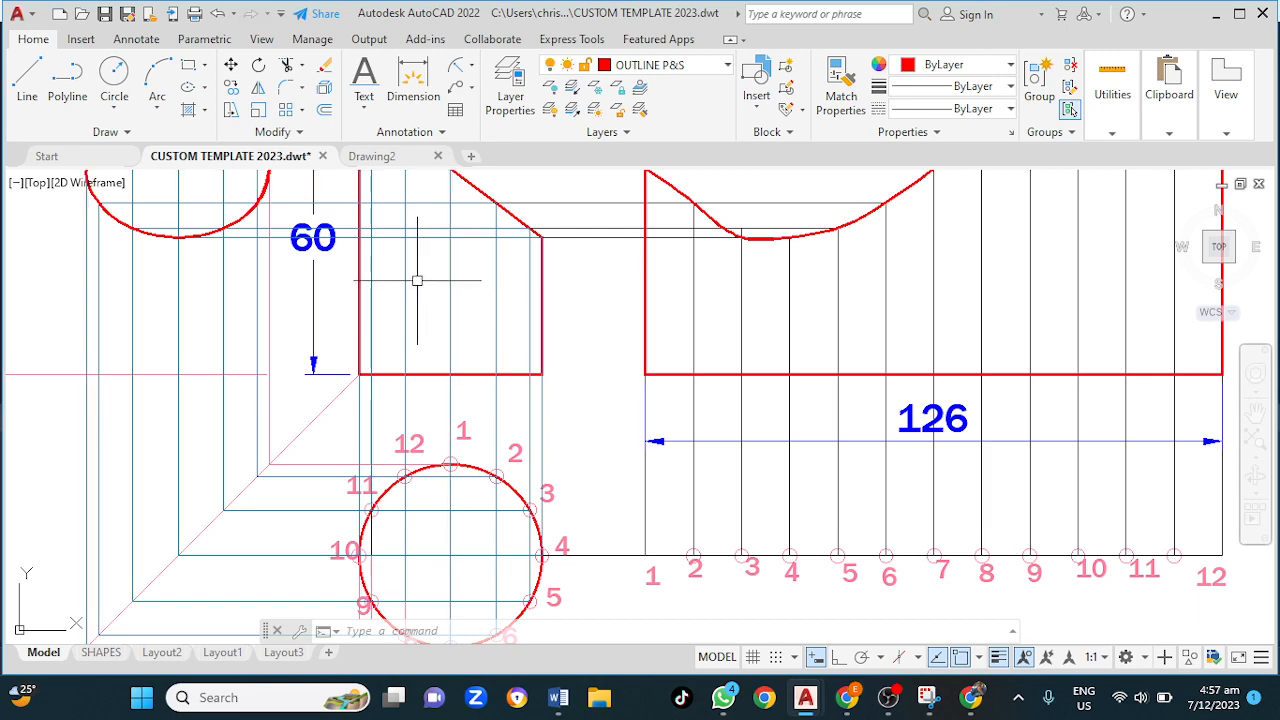
mouse_move(420, 280)
middle_down()
mouse_move(429, 387)
mouse_move(426, 314)
mouse_move(414, 400)
middle_up()
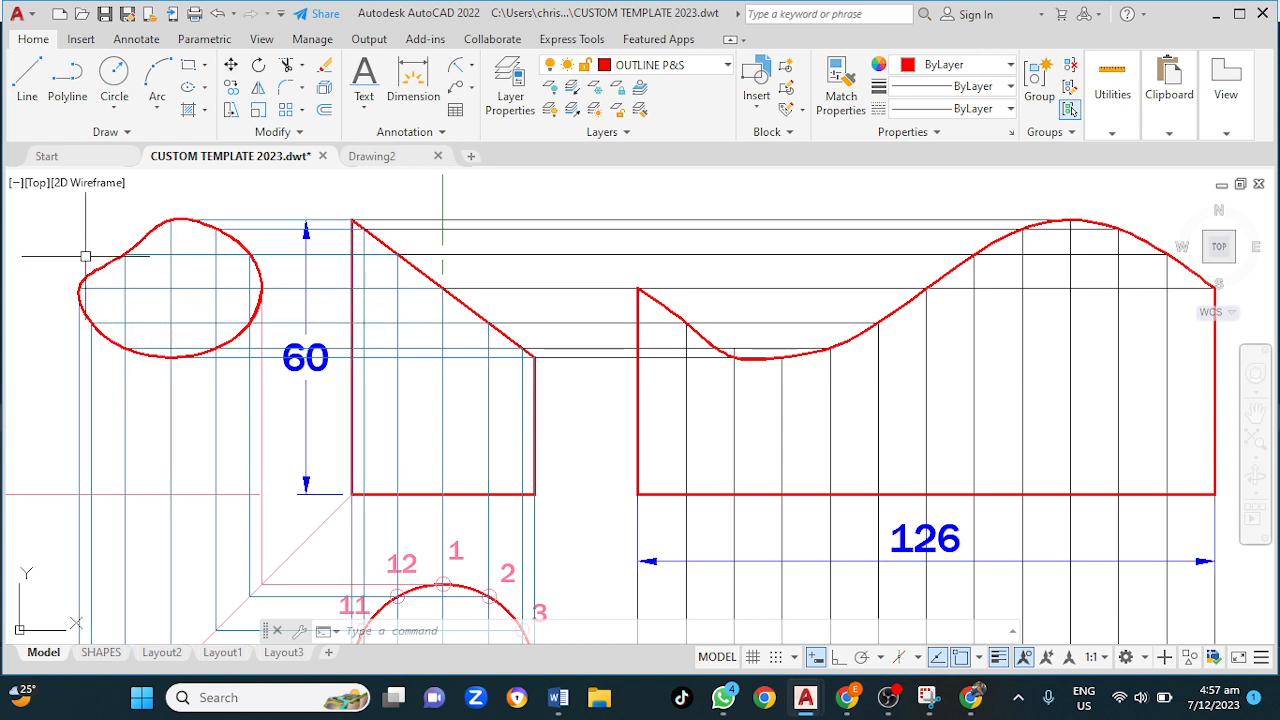
click(91, 337)
click(91, 323)
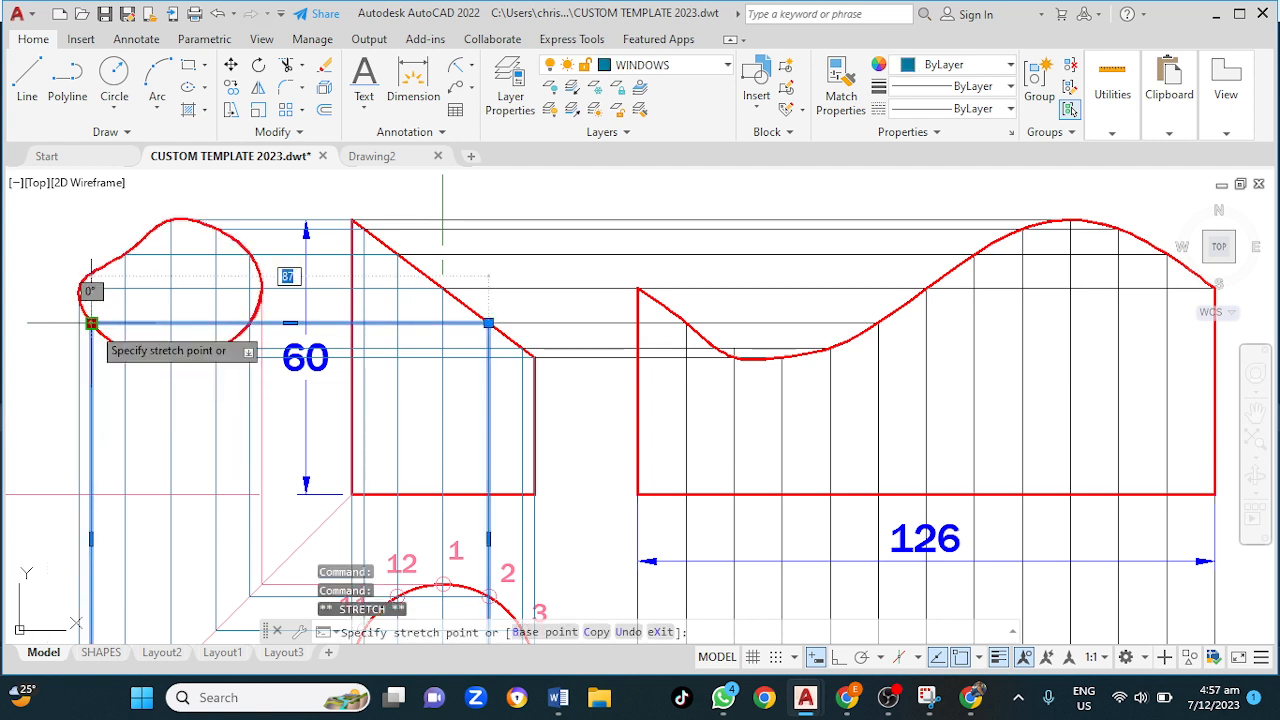
click(87, 254)
key(Escape)
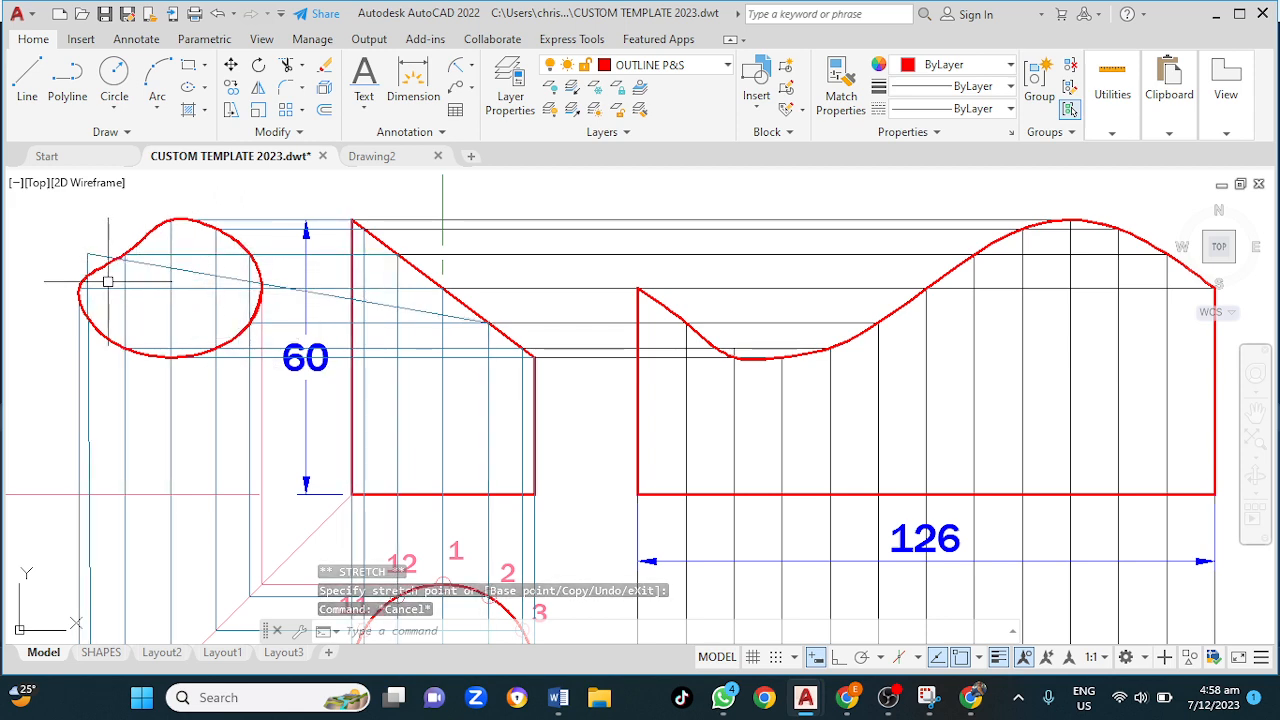
Step: Trim the end of the slanted projection line that sticks out beyond the spline's dented side
scroll(110, 277, up, 2)
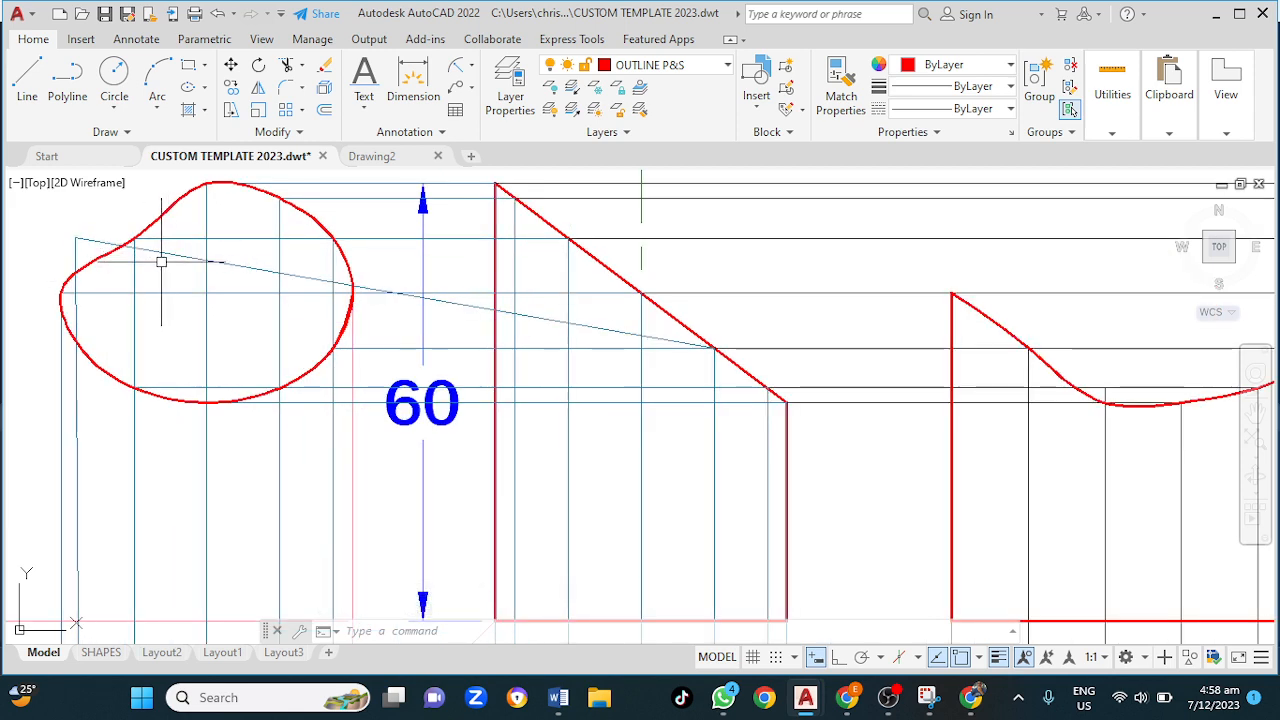
text(tr)
key(Return)
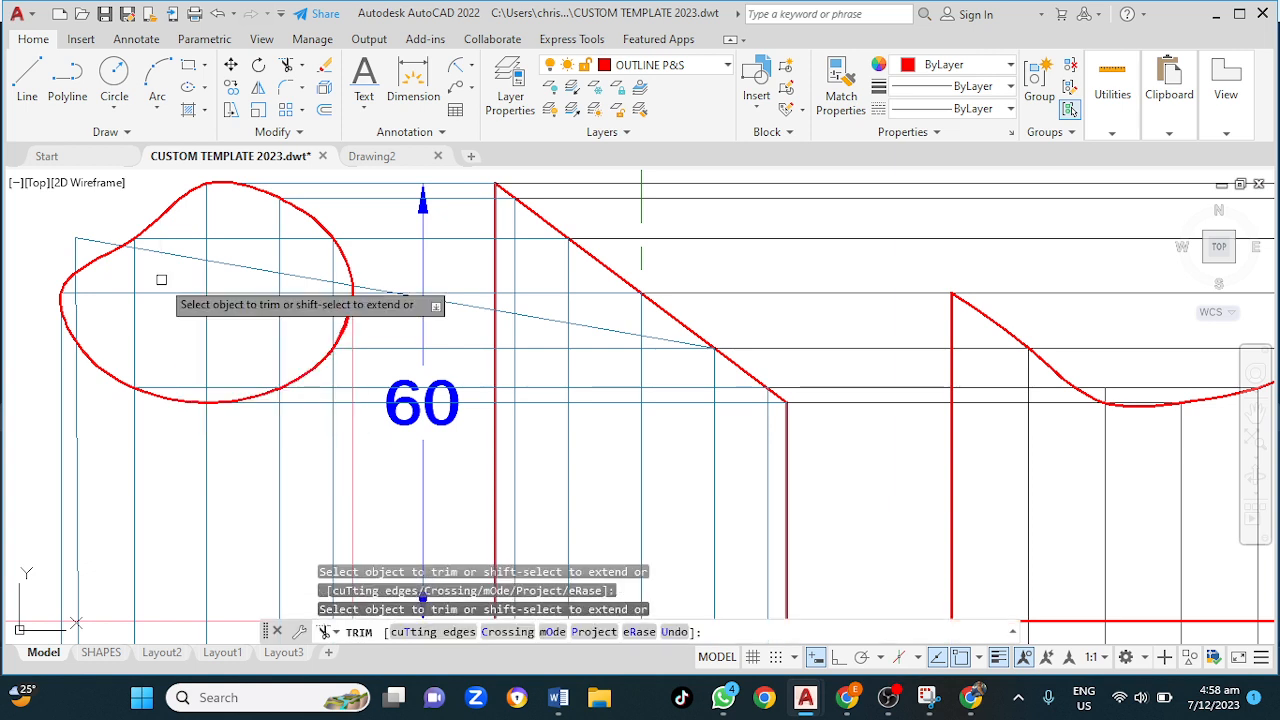
click(100, 241)
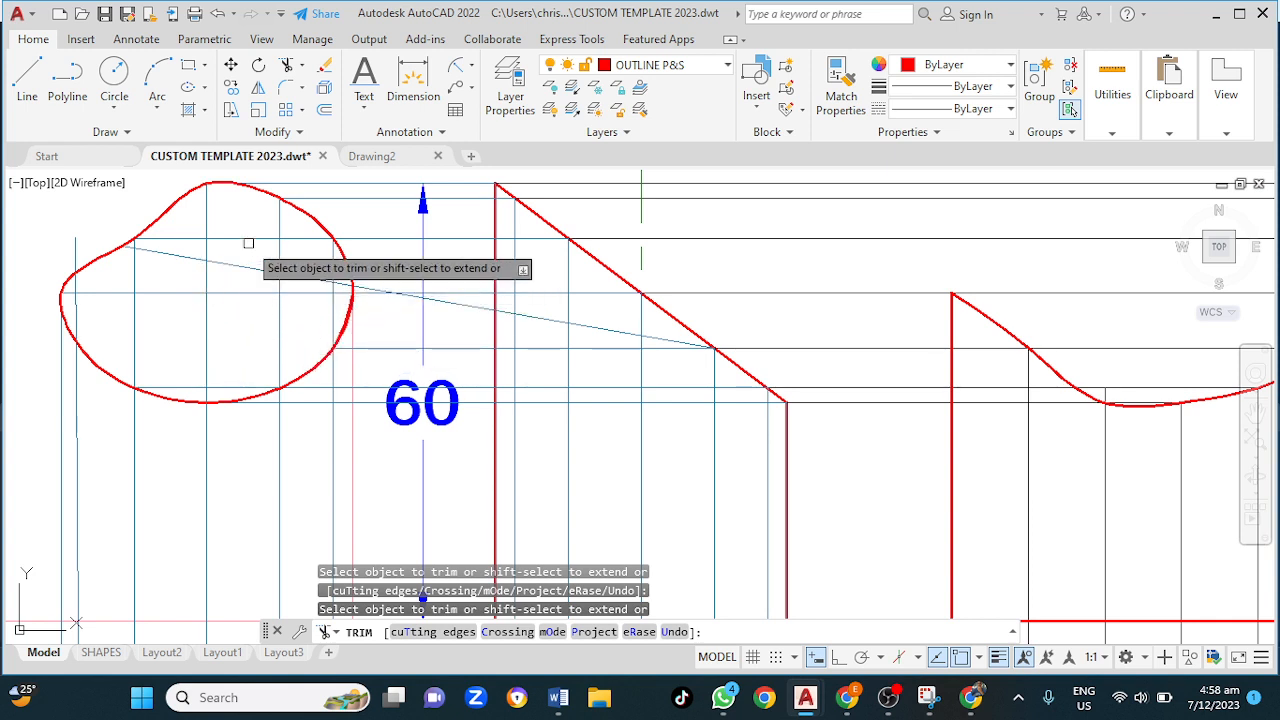
key(Escape)
Step: Fillet the horizontal projection line of points 8 and 12 with the stretched vertical projector at radius 0 to form a corner
text(f)
key(Return)
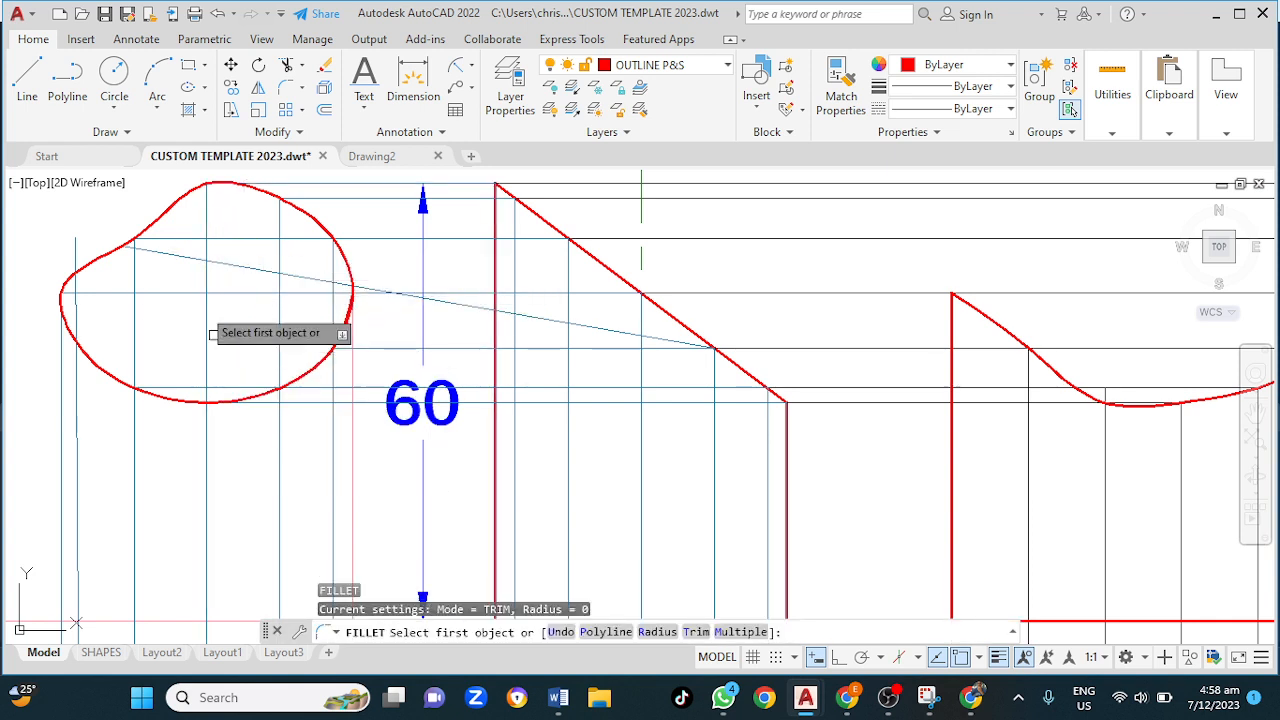
click(189, 240)
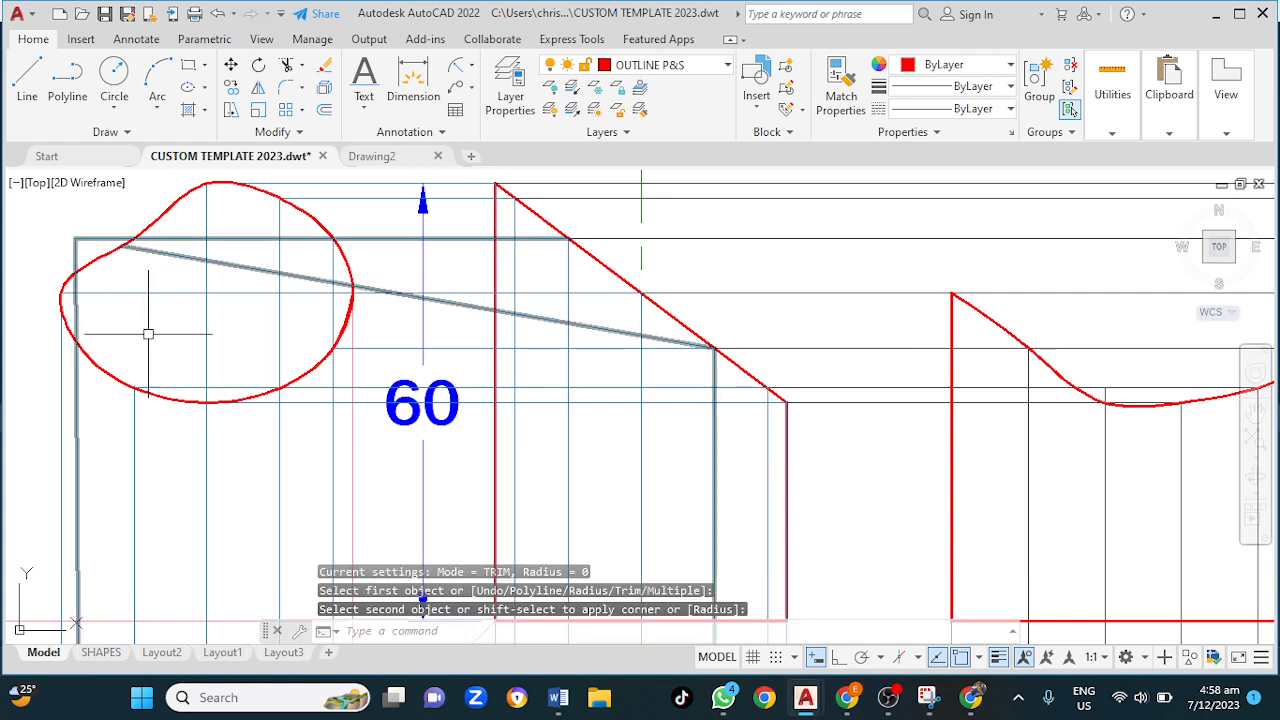
key(Escape)
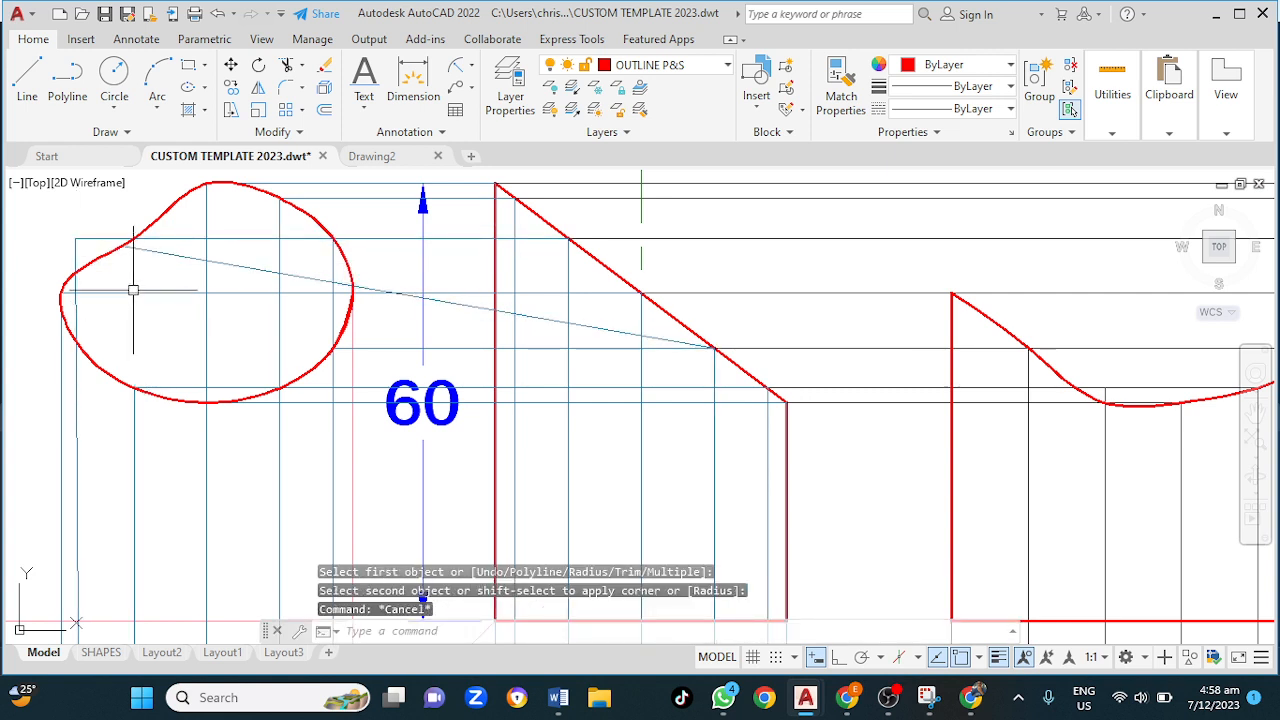
Step: Move the spline's dented fit point outward near the new projection corner so the curve becomes a smooth ellipse-like outline
click(149, 224)
click(134, 238)
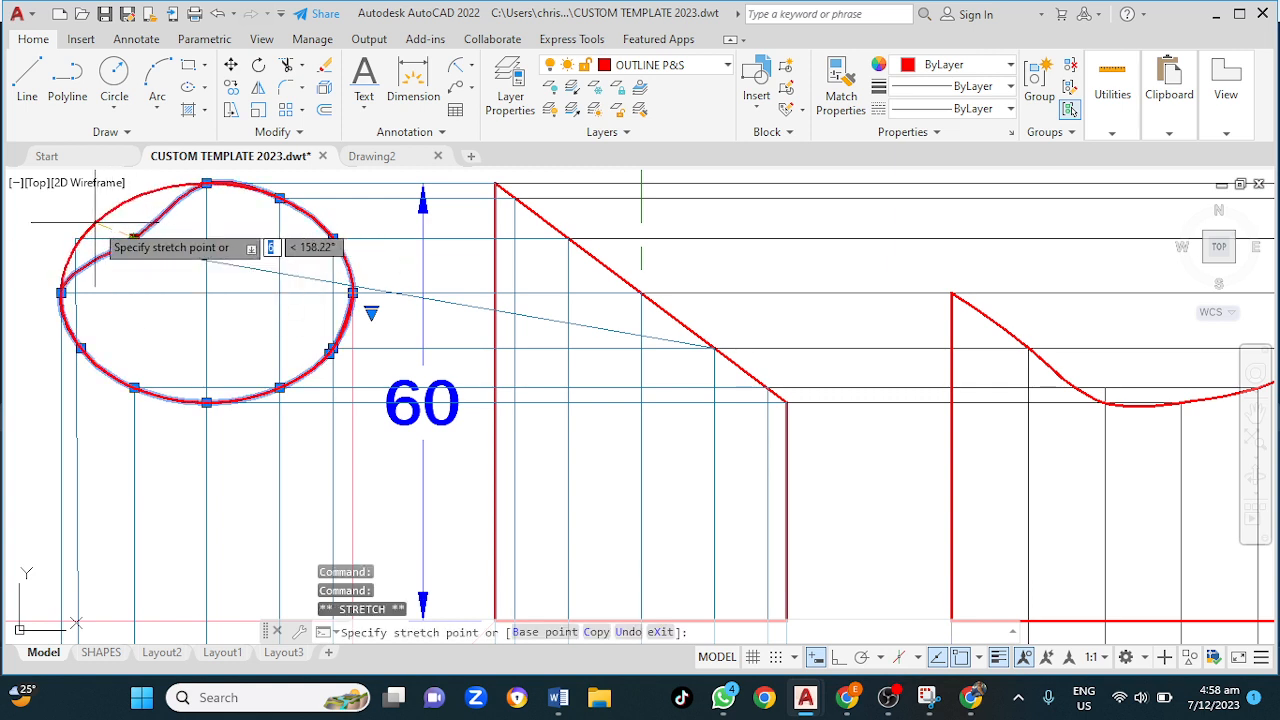
click(94, 222)
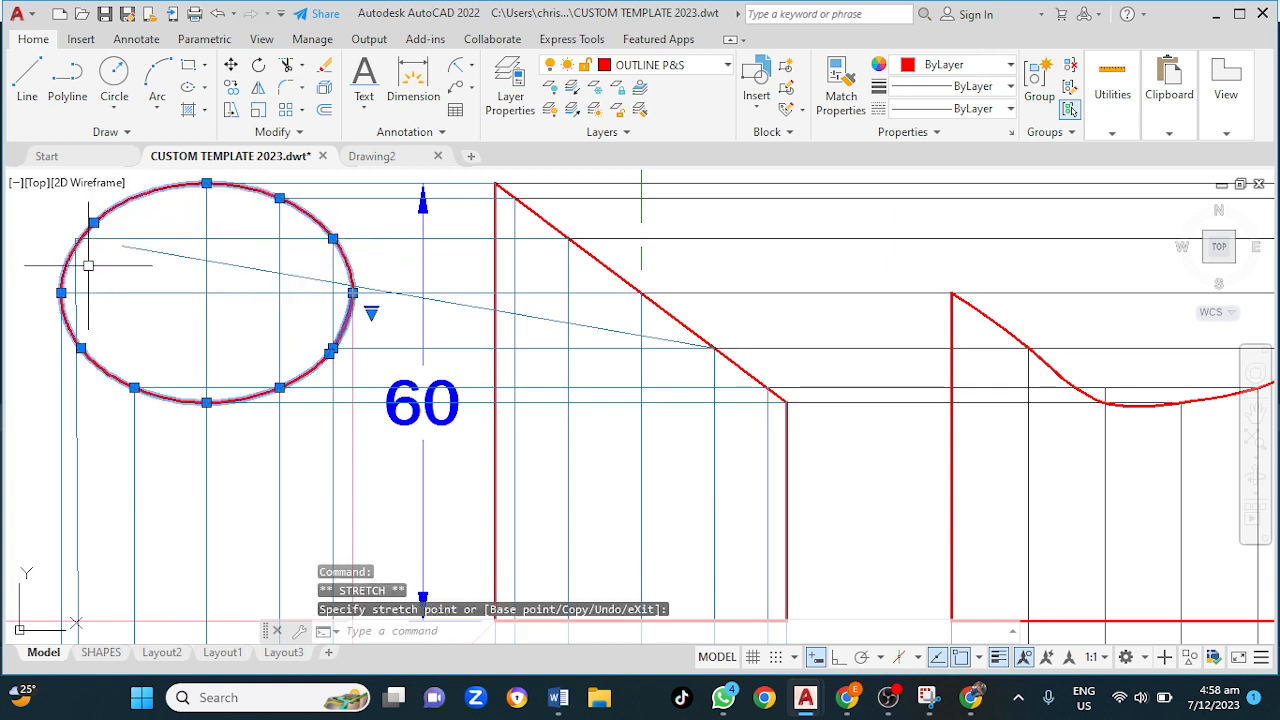
key(Escape)
Step: Draw a polyline from the spline's rightmost point down to base level, 40 units across the base, and up to its leftmost point
scroll(280, 428, down, 2)
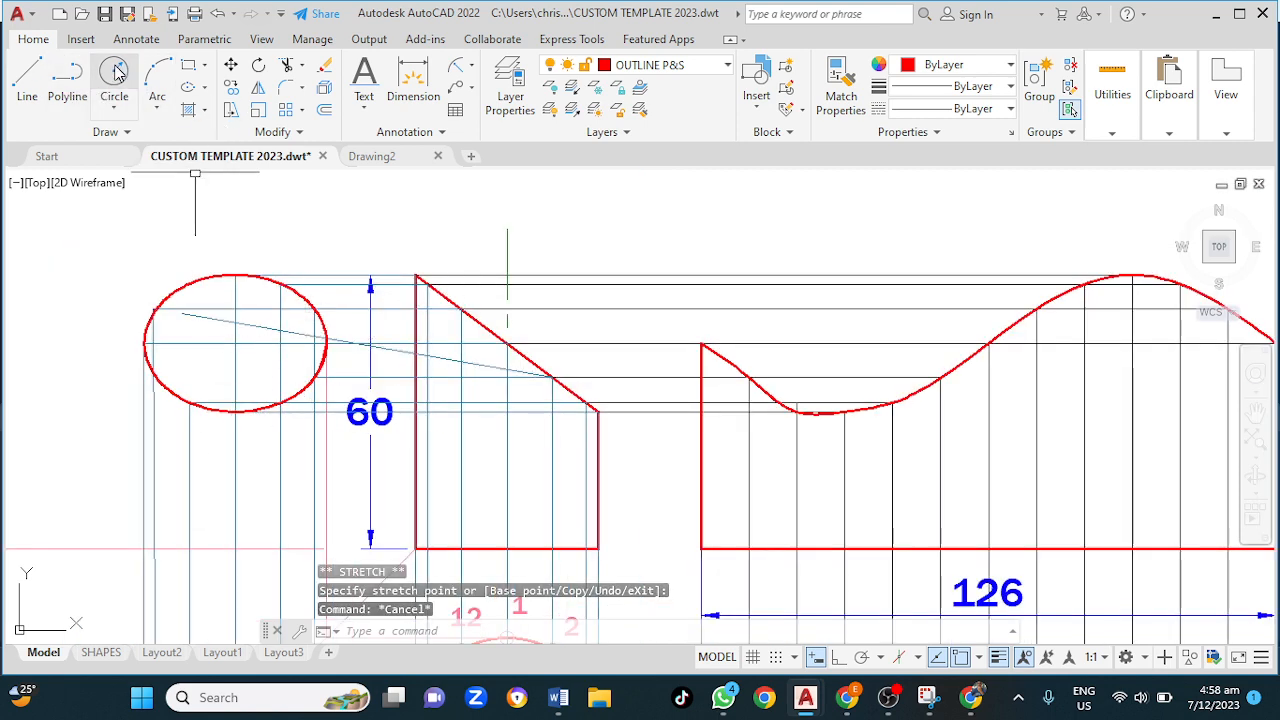
click(67, 80)
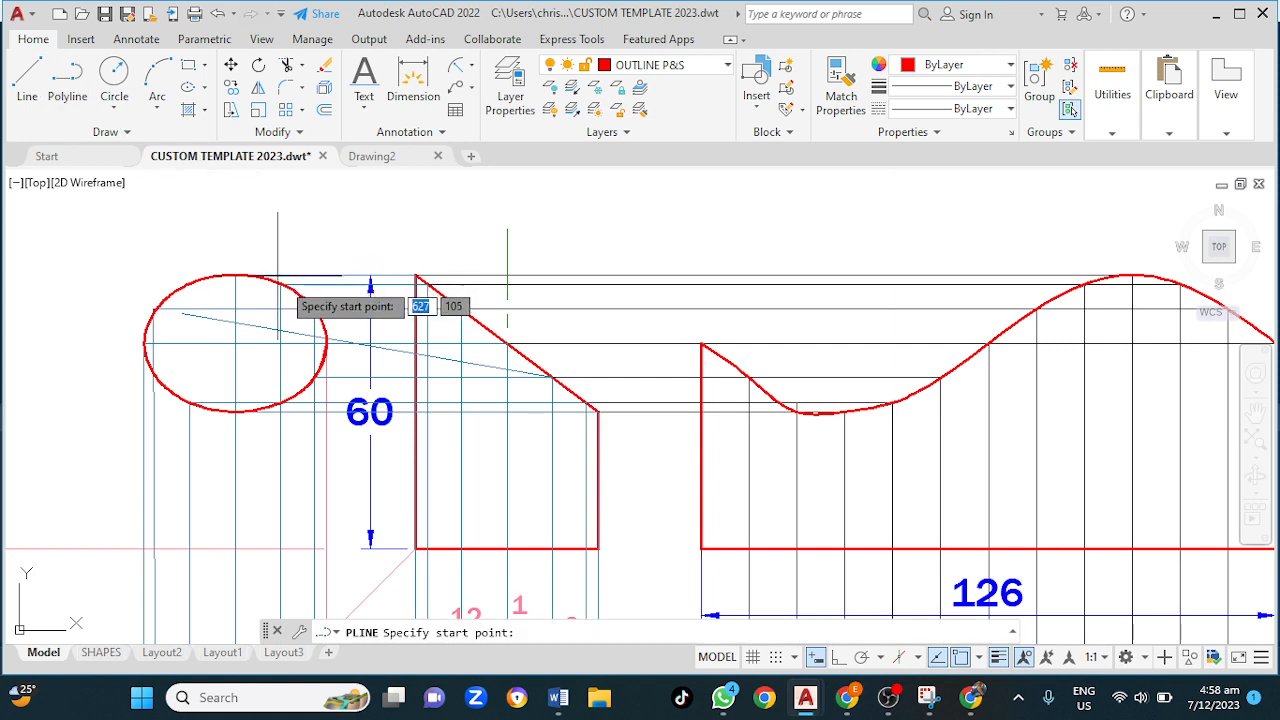
click(326, 343)
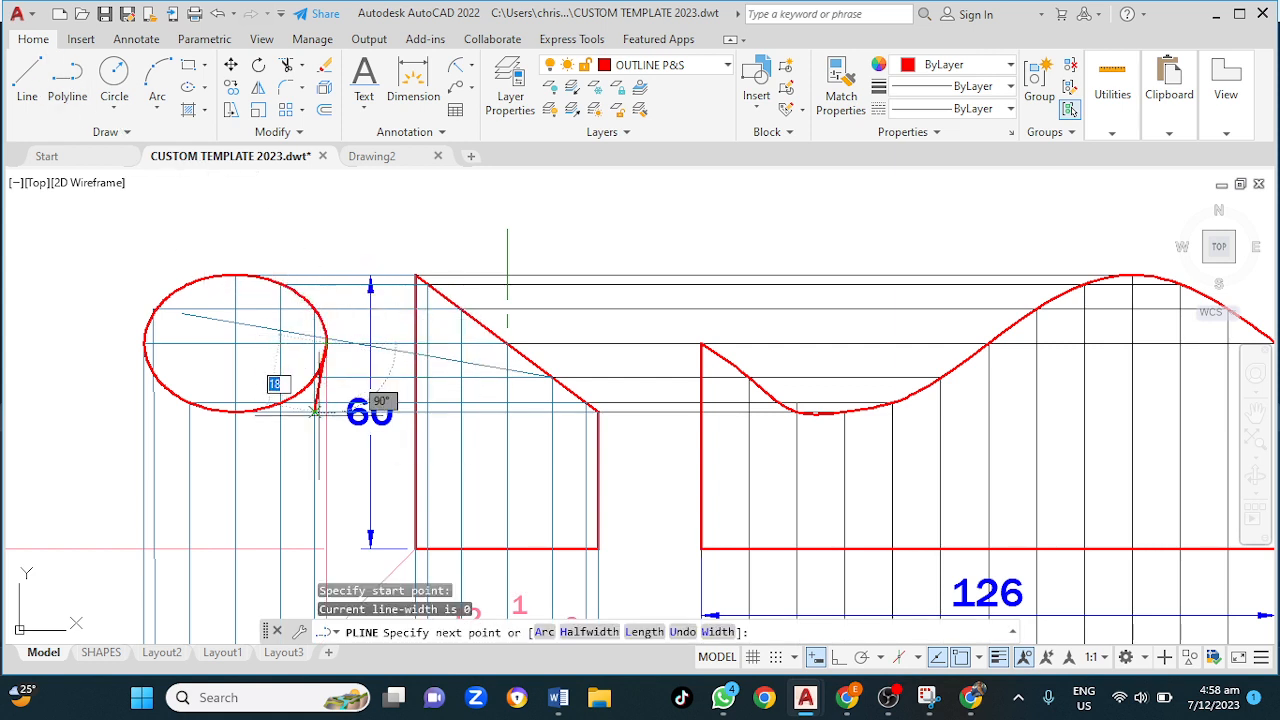
click(326, 548)
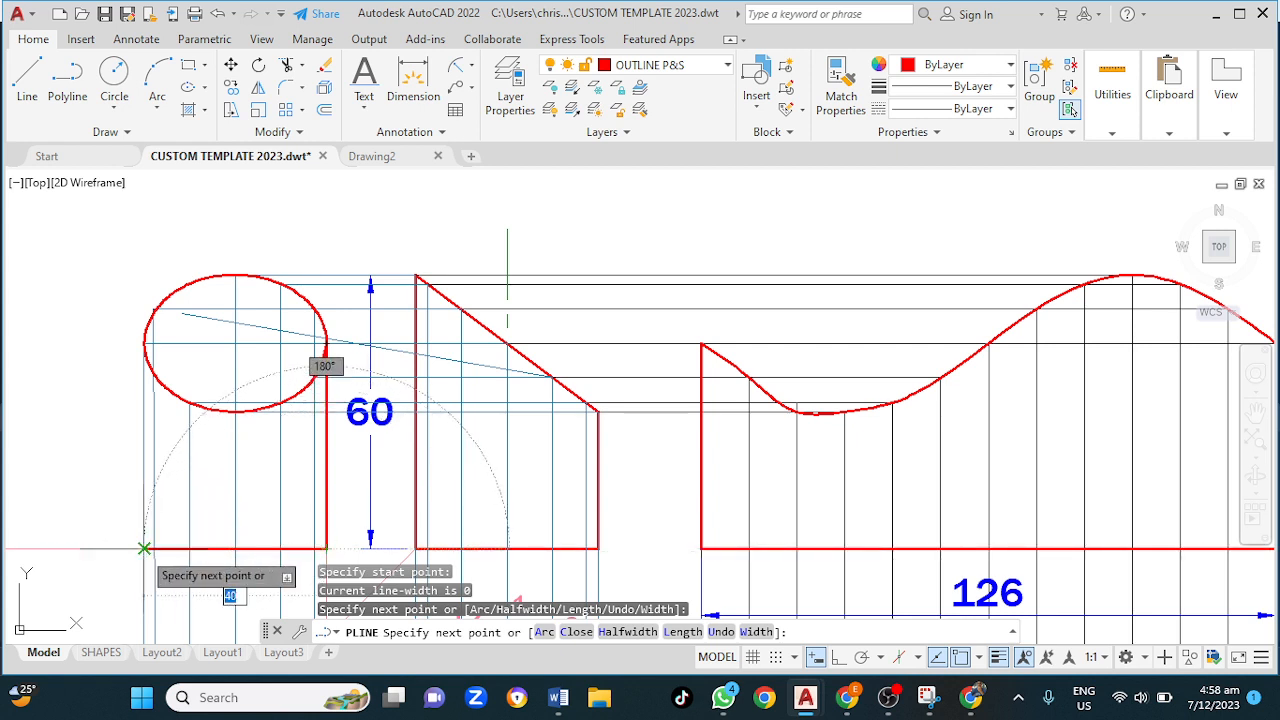
click(144, 548)
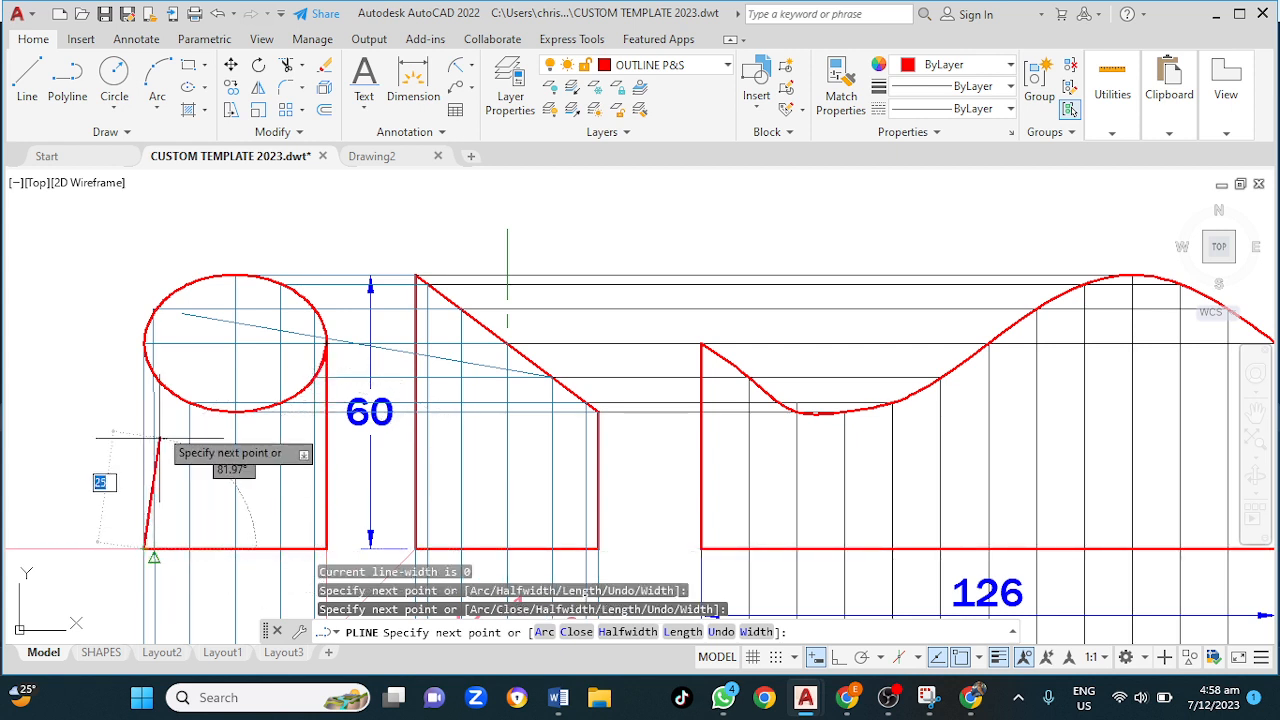
click(144, 343)
key(Return)
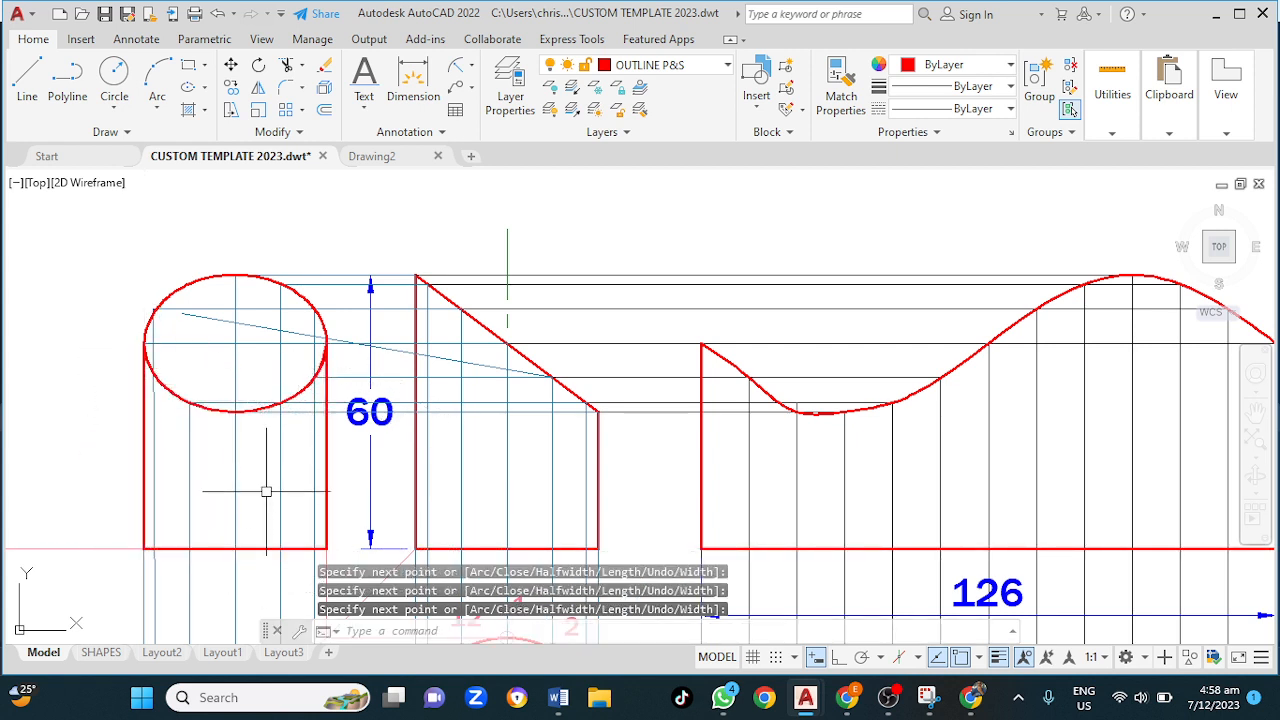
Step: Explode the projection polyline that contains the stray slanted segment between the end and front elevations, and erase that segment
scroll(270, 488, down, 4)
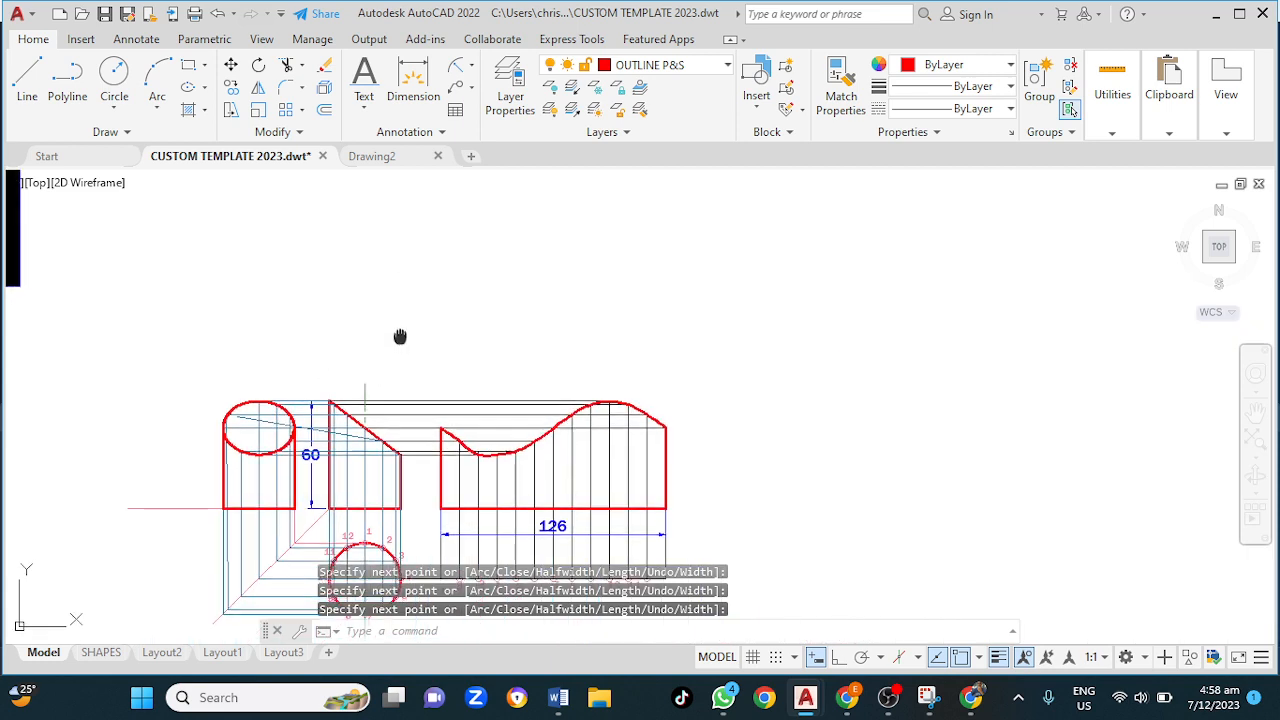
middle_drag(400, 334, 428, 184)
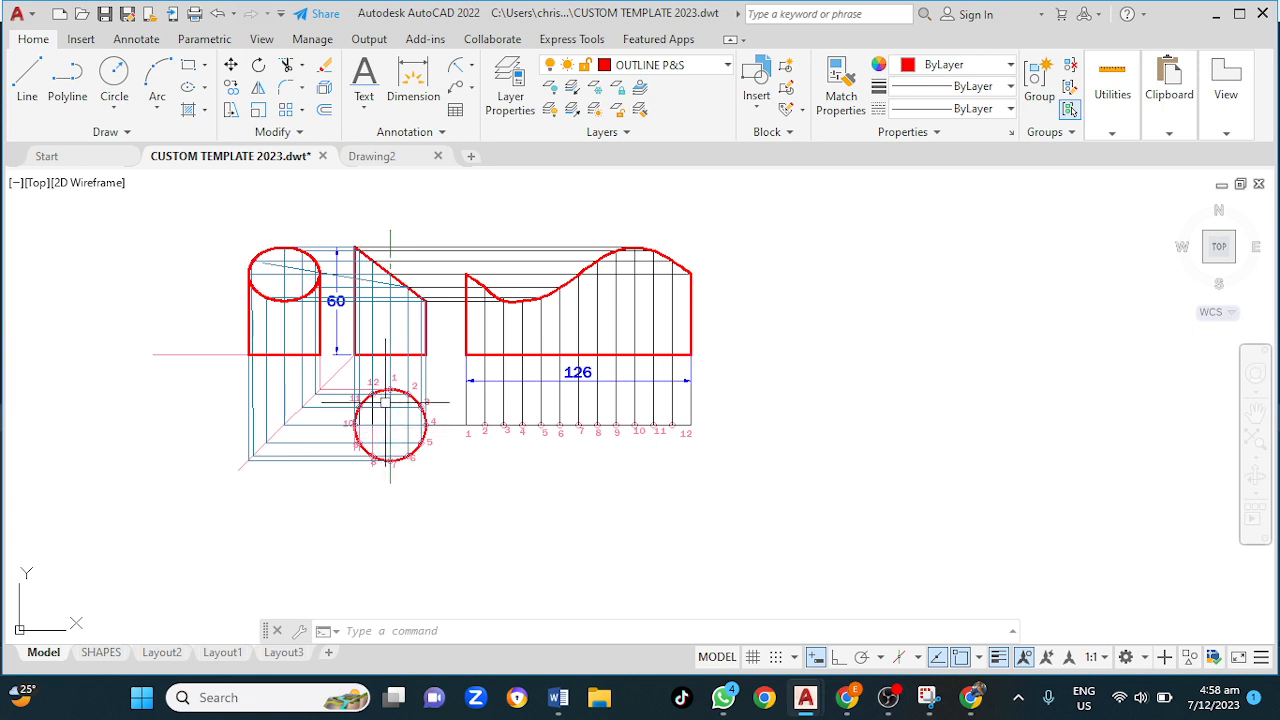
scroll(385, 402, up, 3)
scroll(385, 402, down, 3)
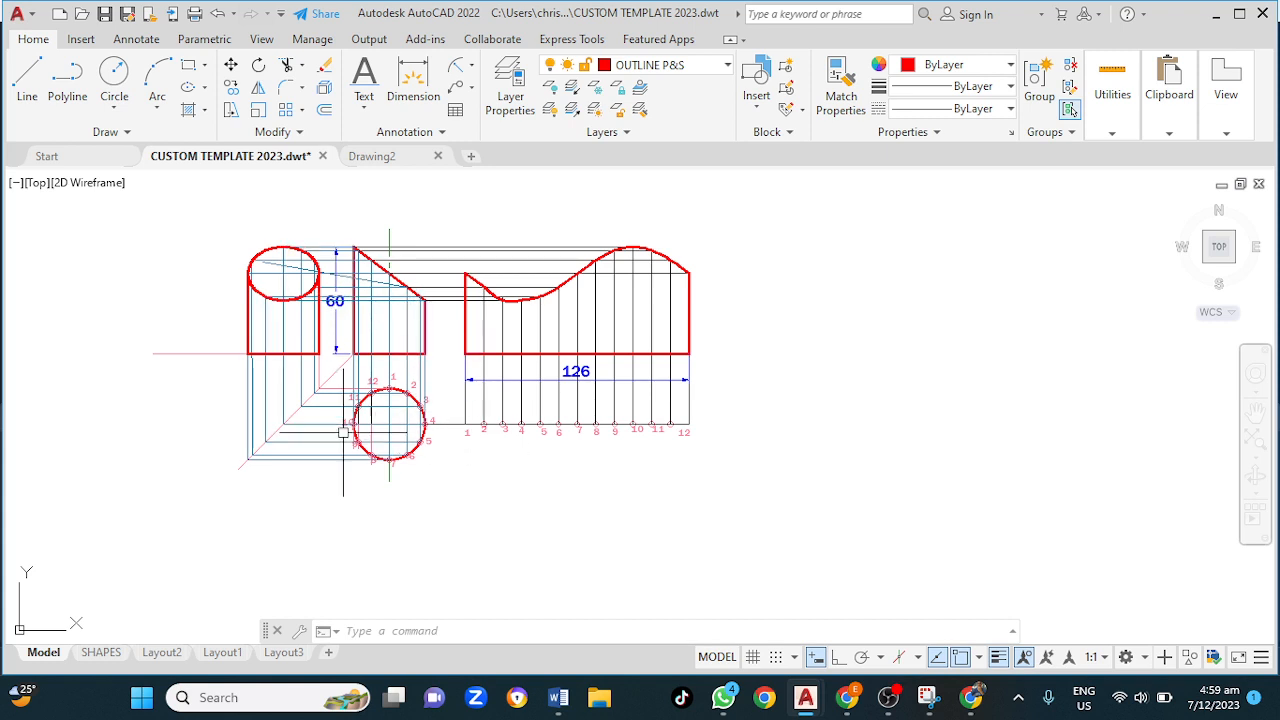
scroll(298, 328, up, 2)
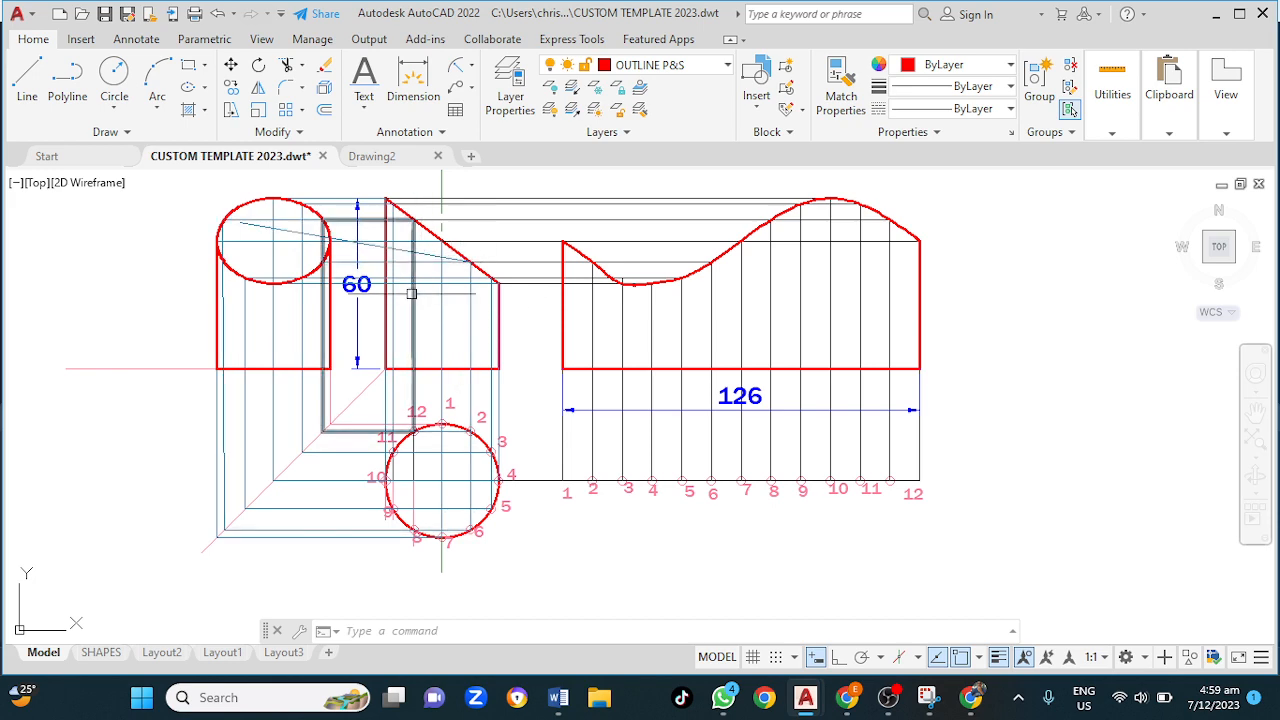
scroll(422, 253, down, 4)
scroll(420, 277, up, 4)
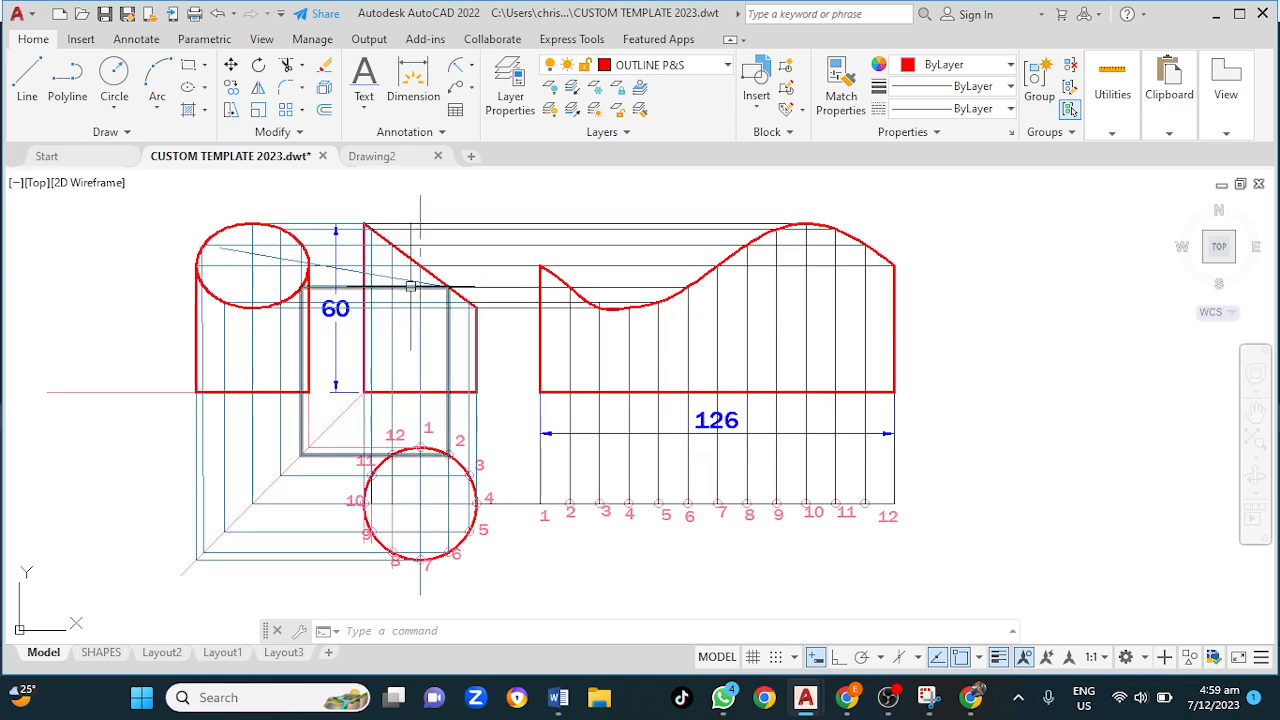
click(420, 278)
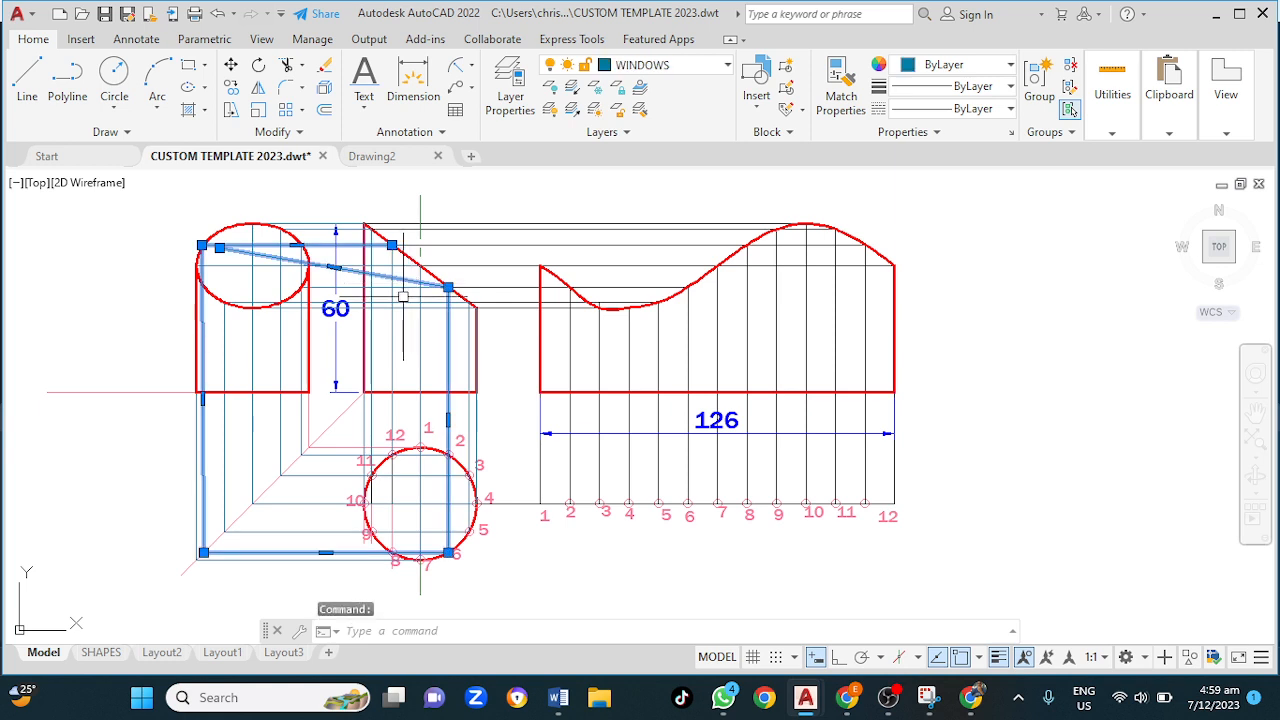
key(Return)
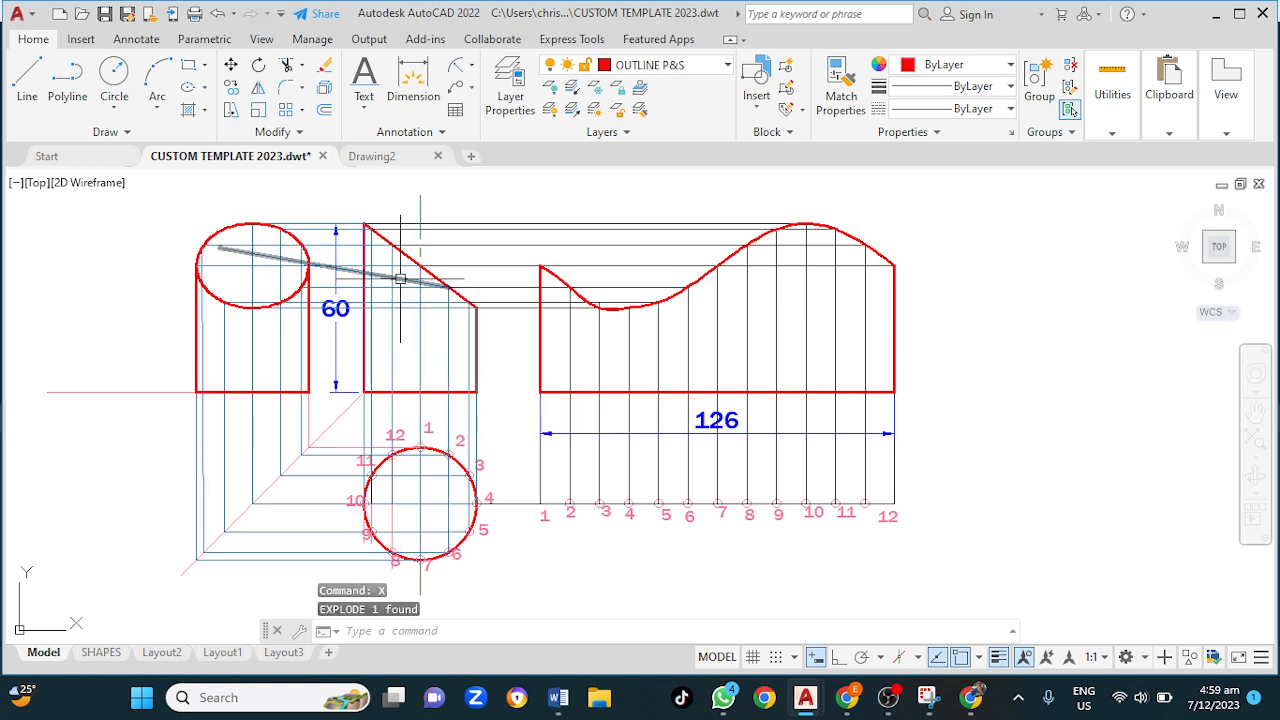
click(400, 278)
key(Delete)
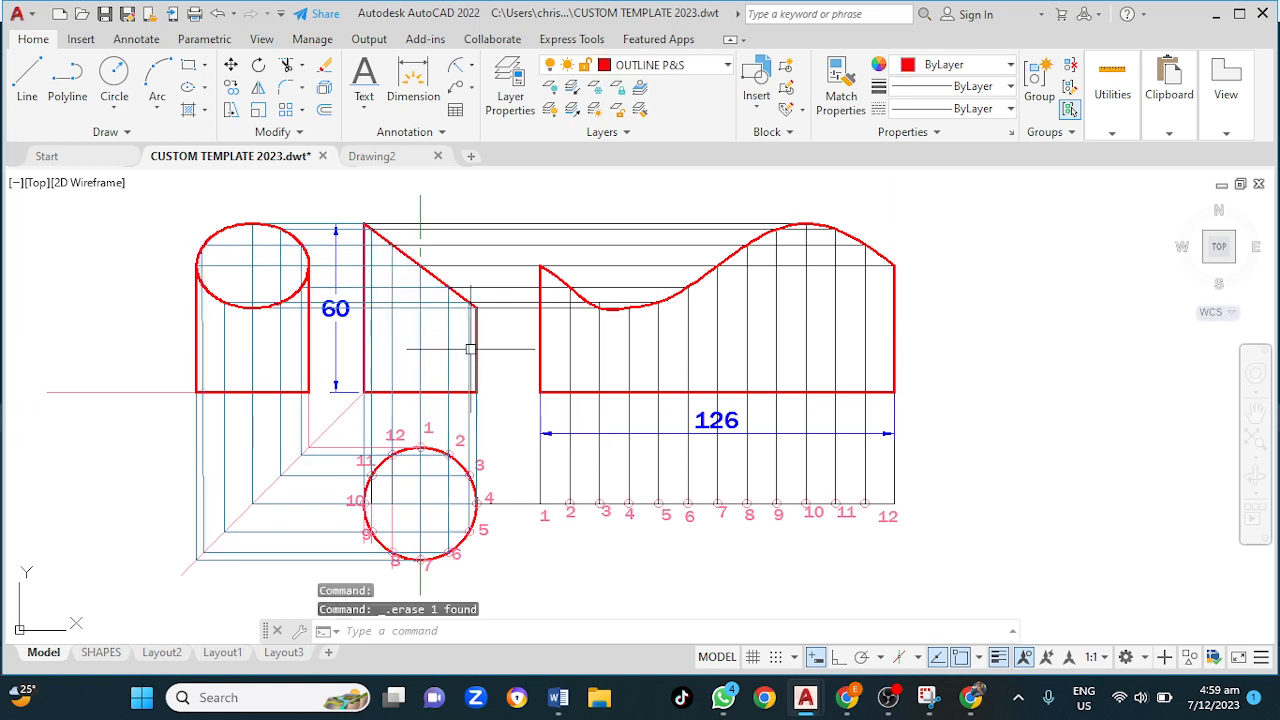
scroll(470, 348, down, 2)
scroll(367, 330, up, 5)
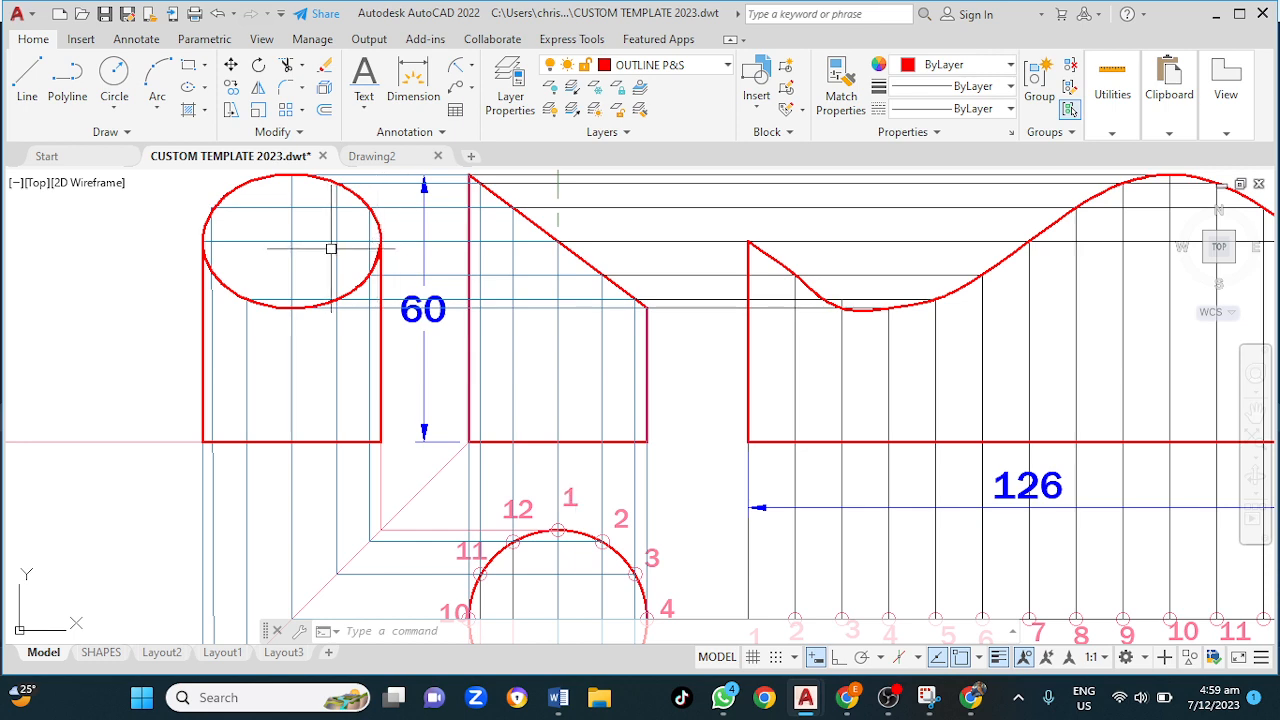
middle_drag(501, 469, 529, 371)
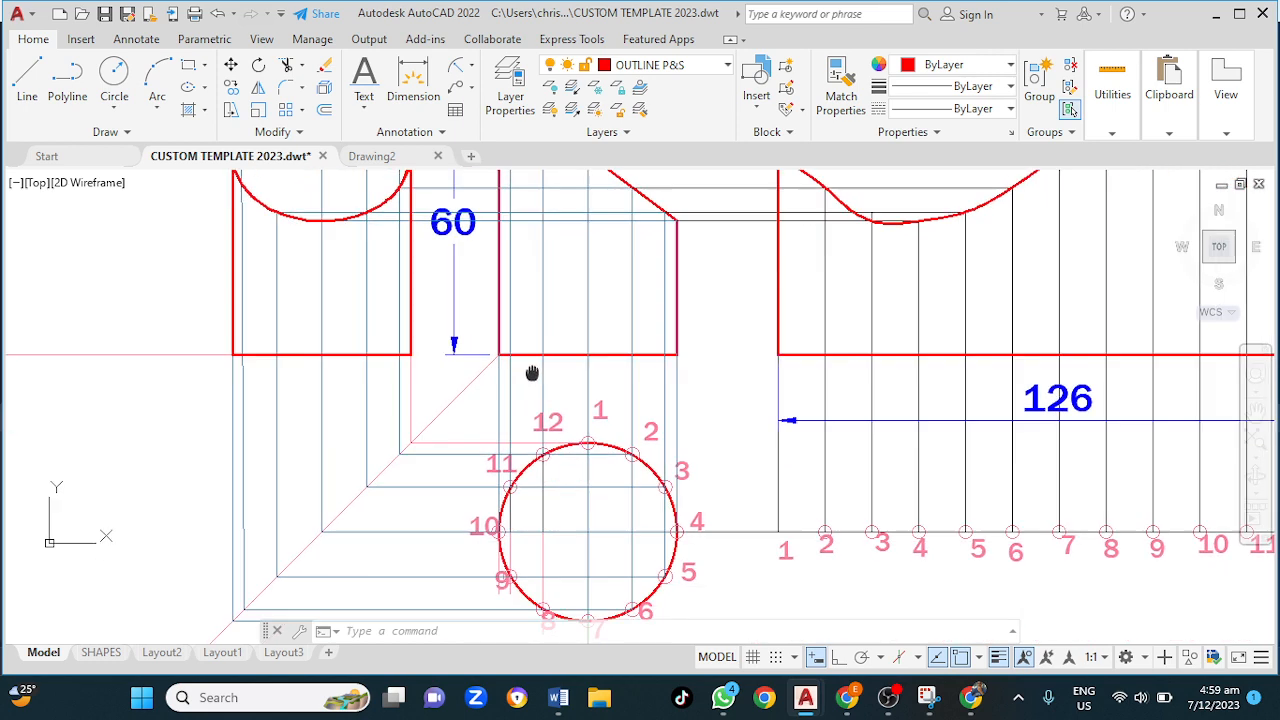
scroll(431, 363, down, 2)
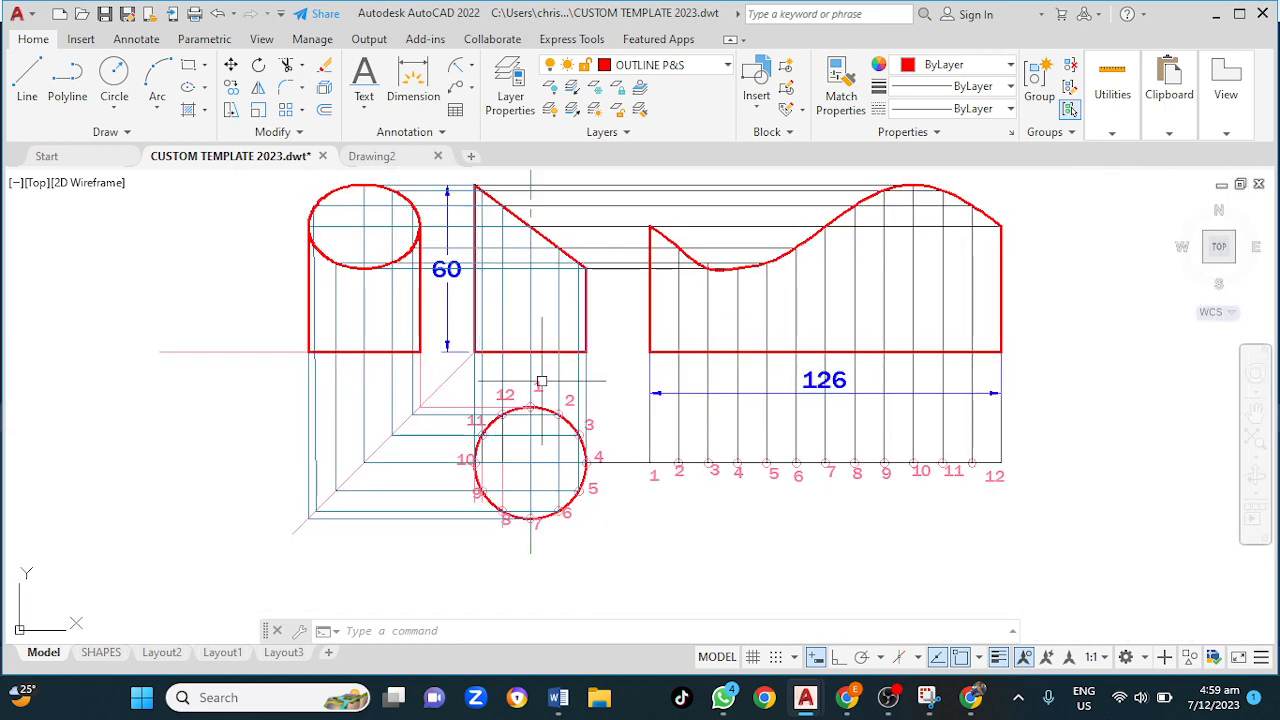